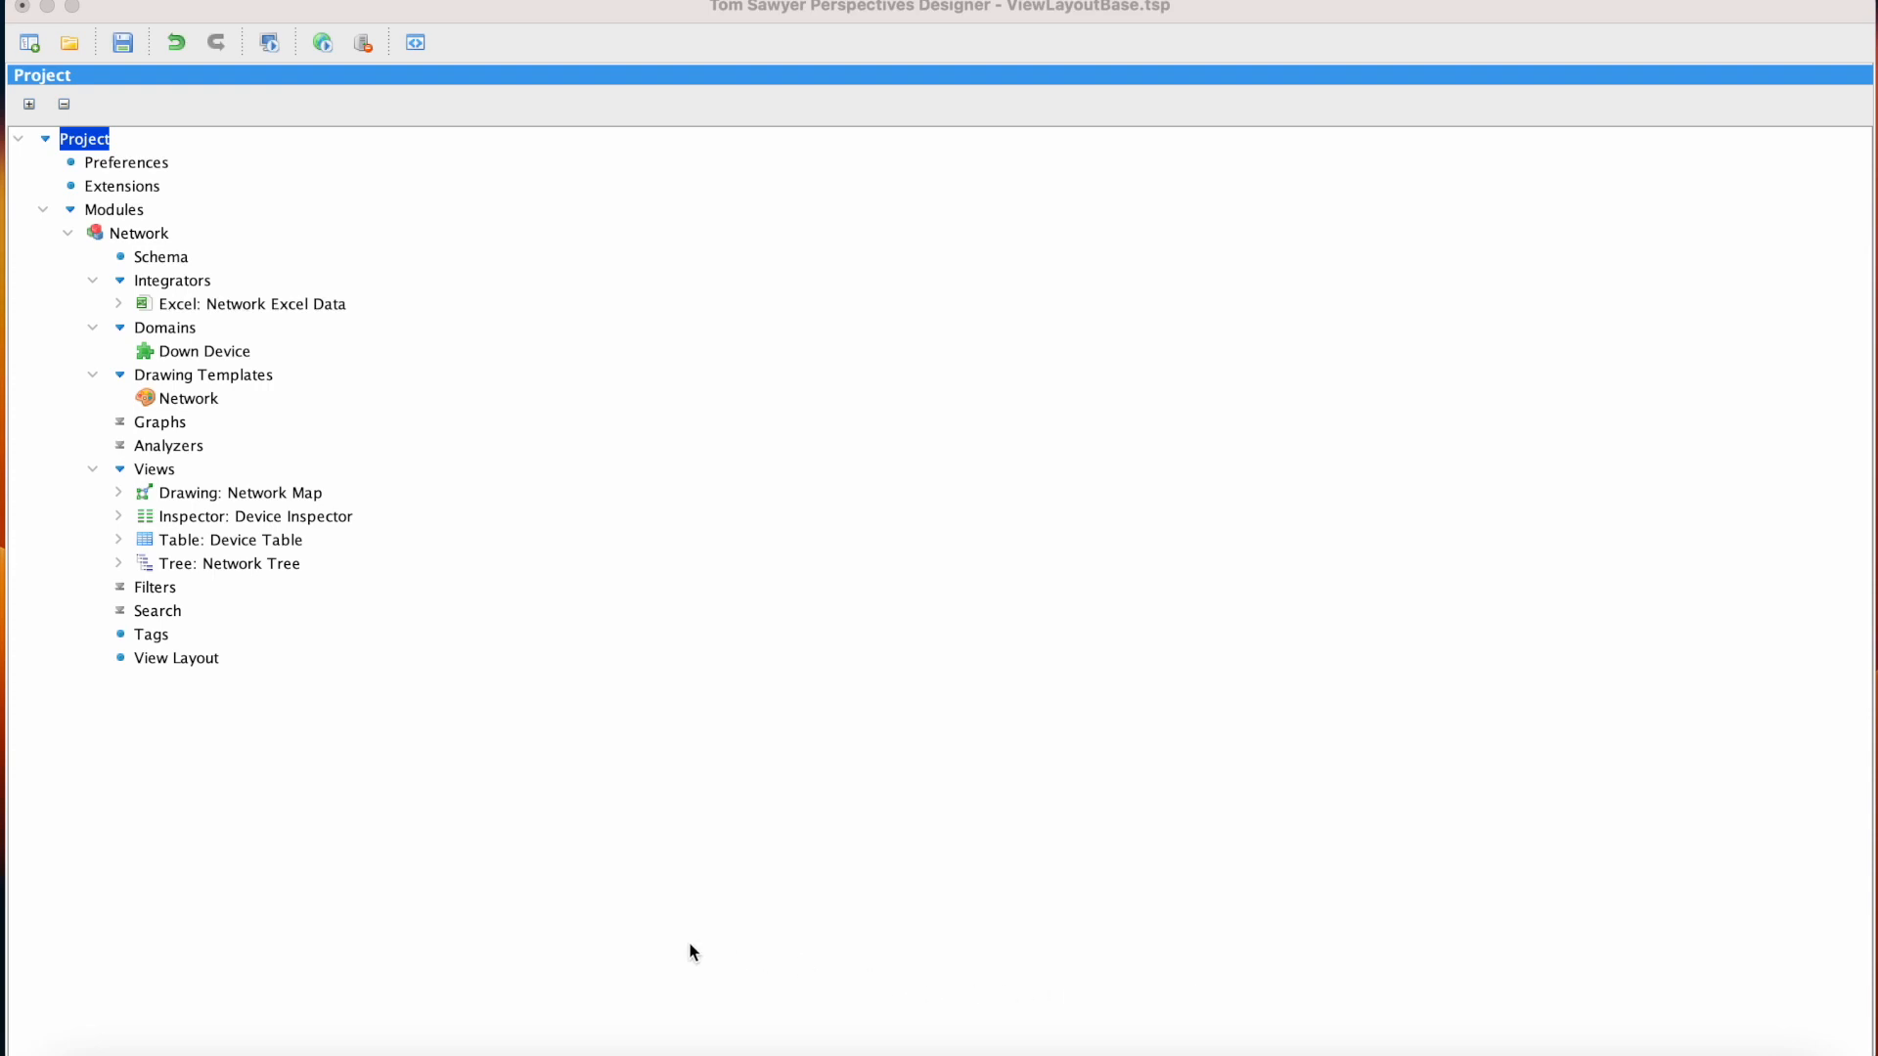
Open the Network module's View Layout and add the Network Map drawing view to it
click(179, 665)
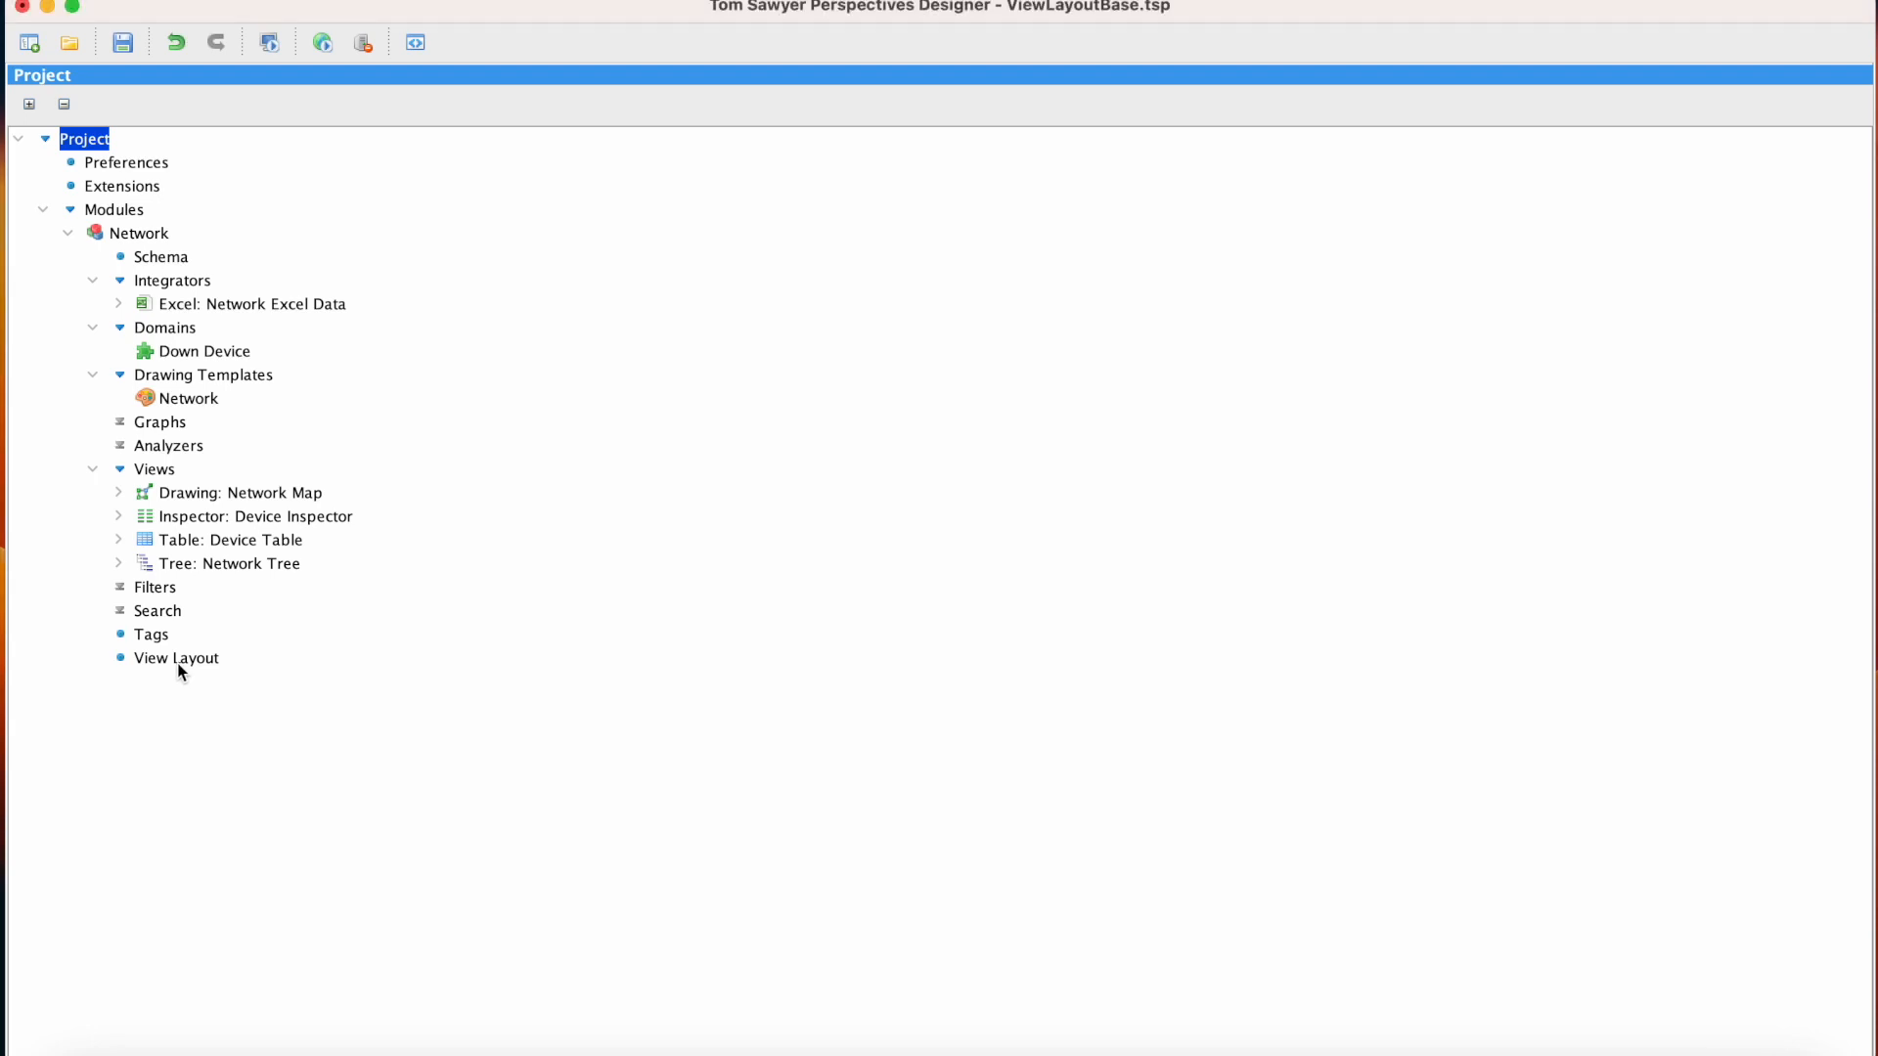
click(178, 661)
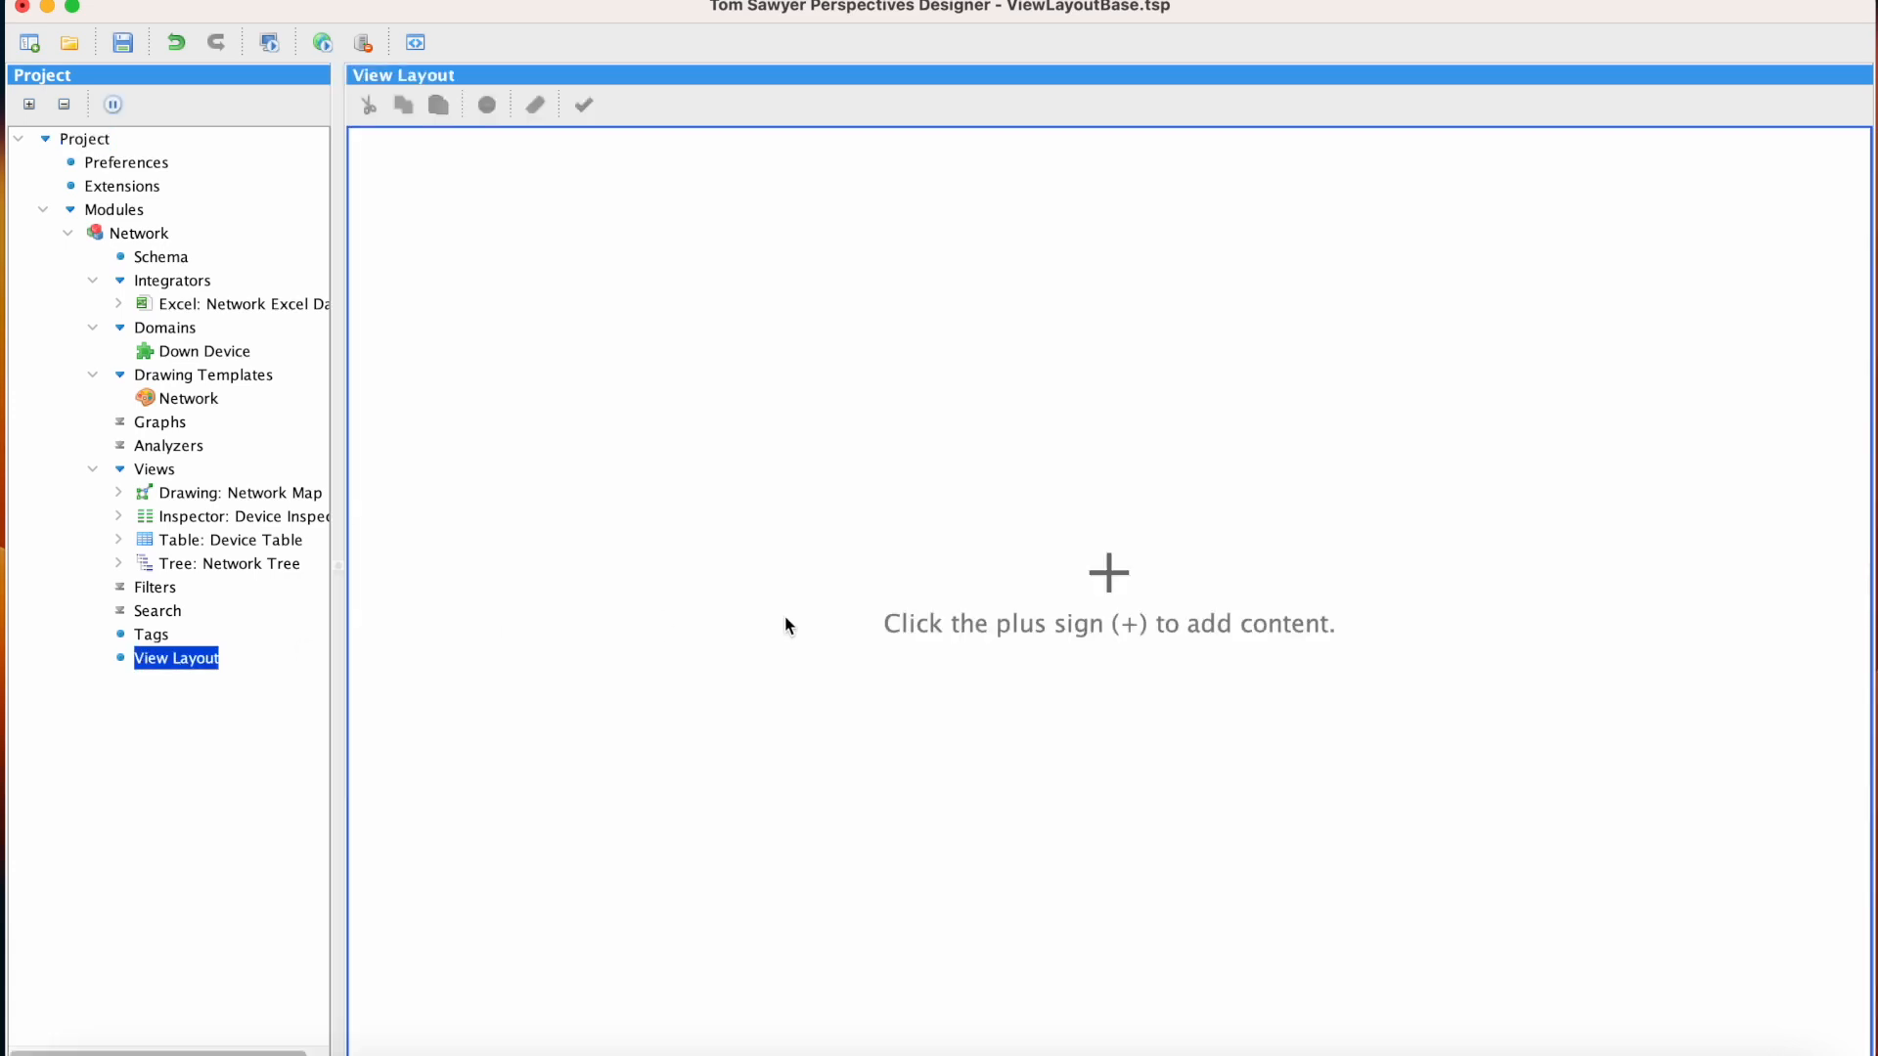
click(1110, 593)
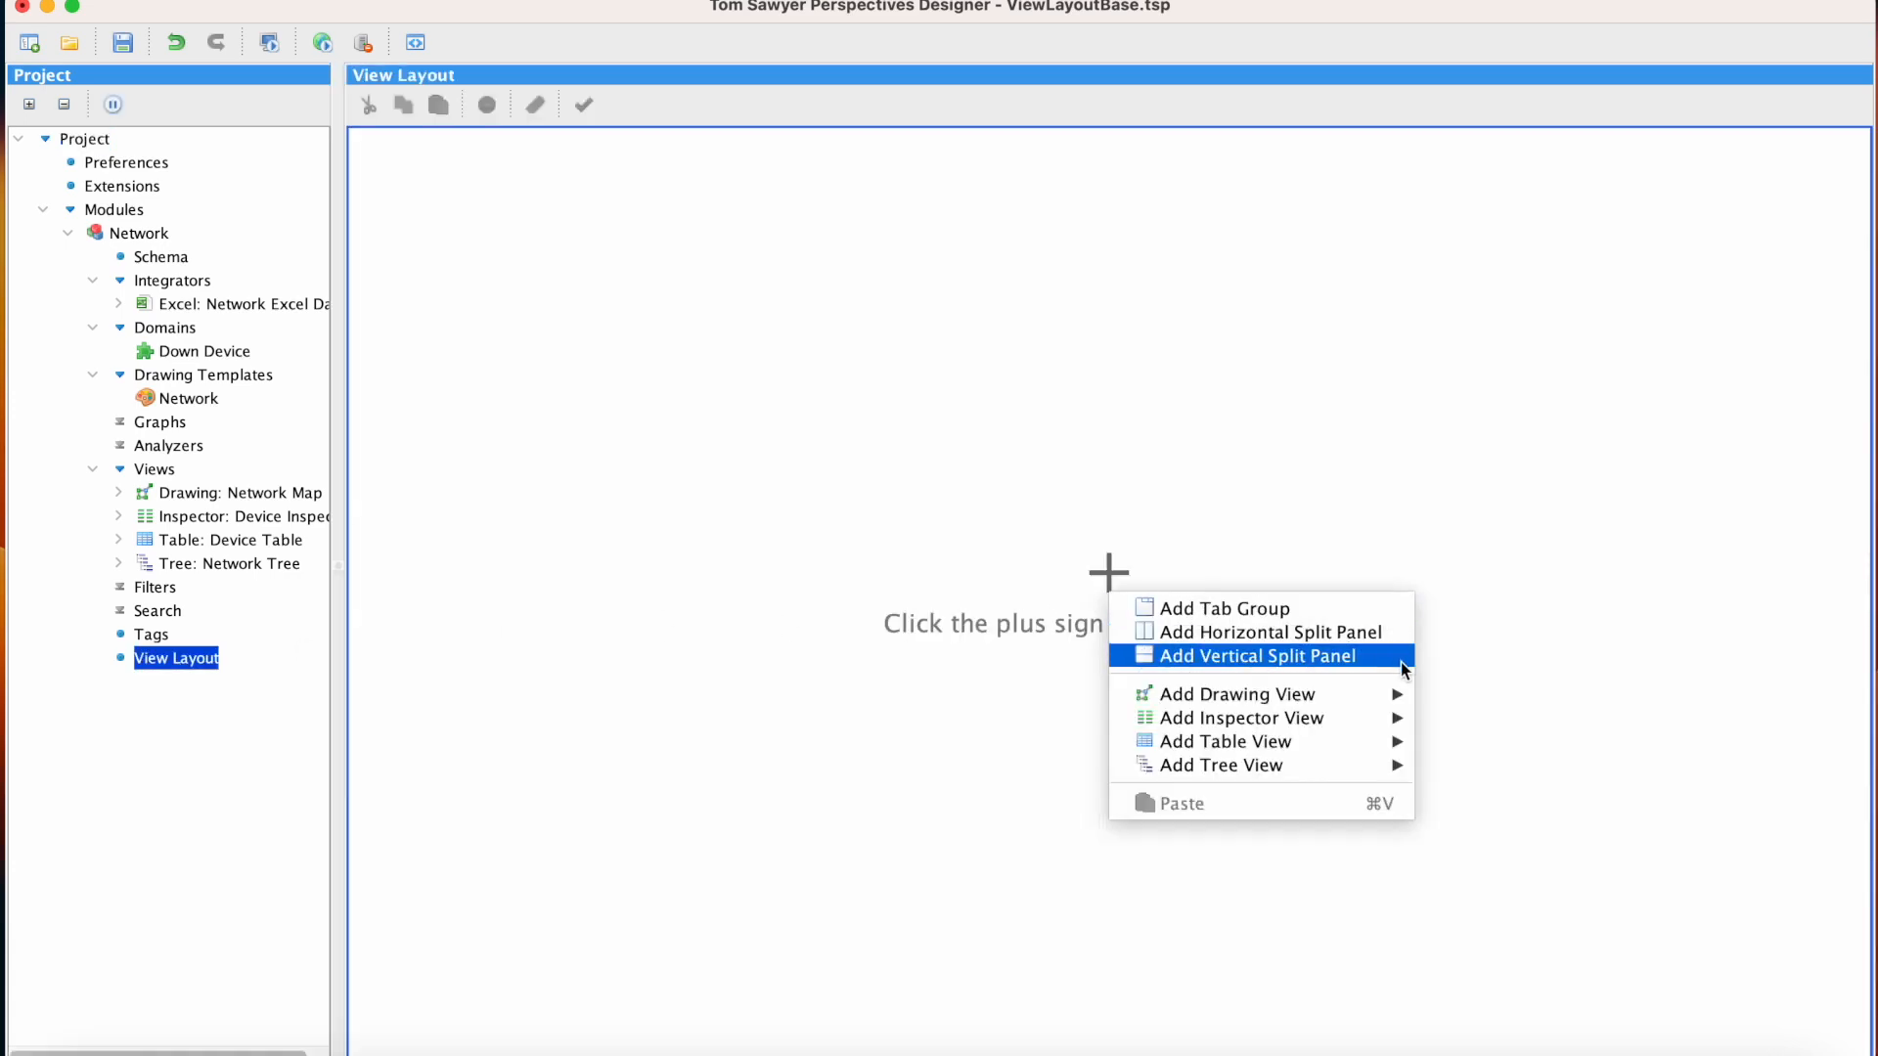
mouse_move(1406, 698)
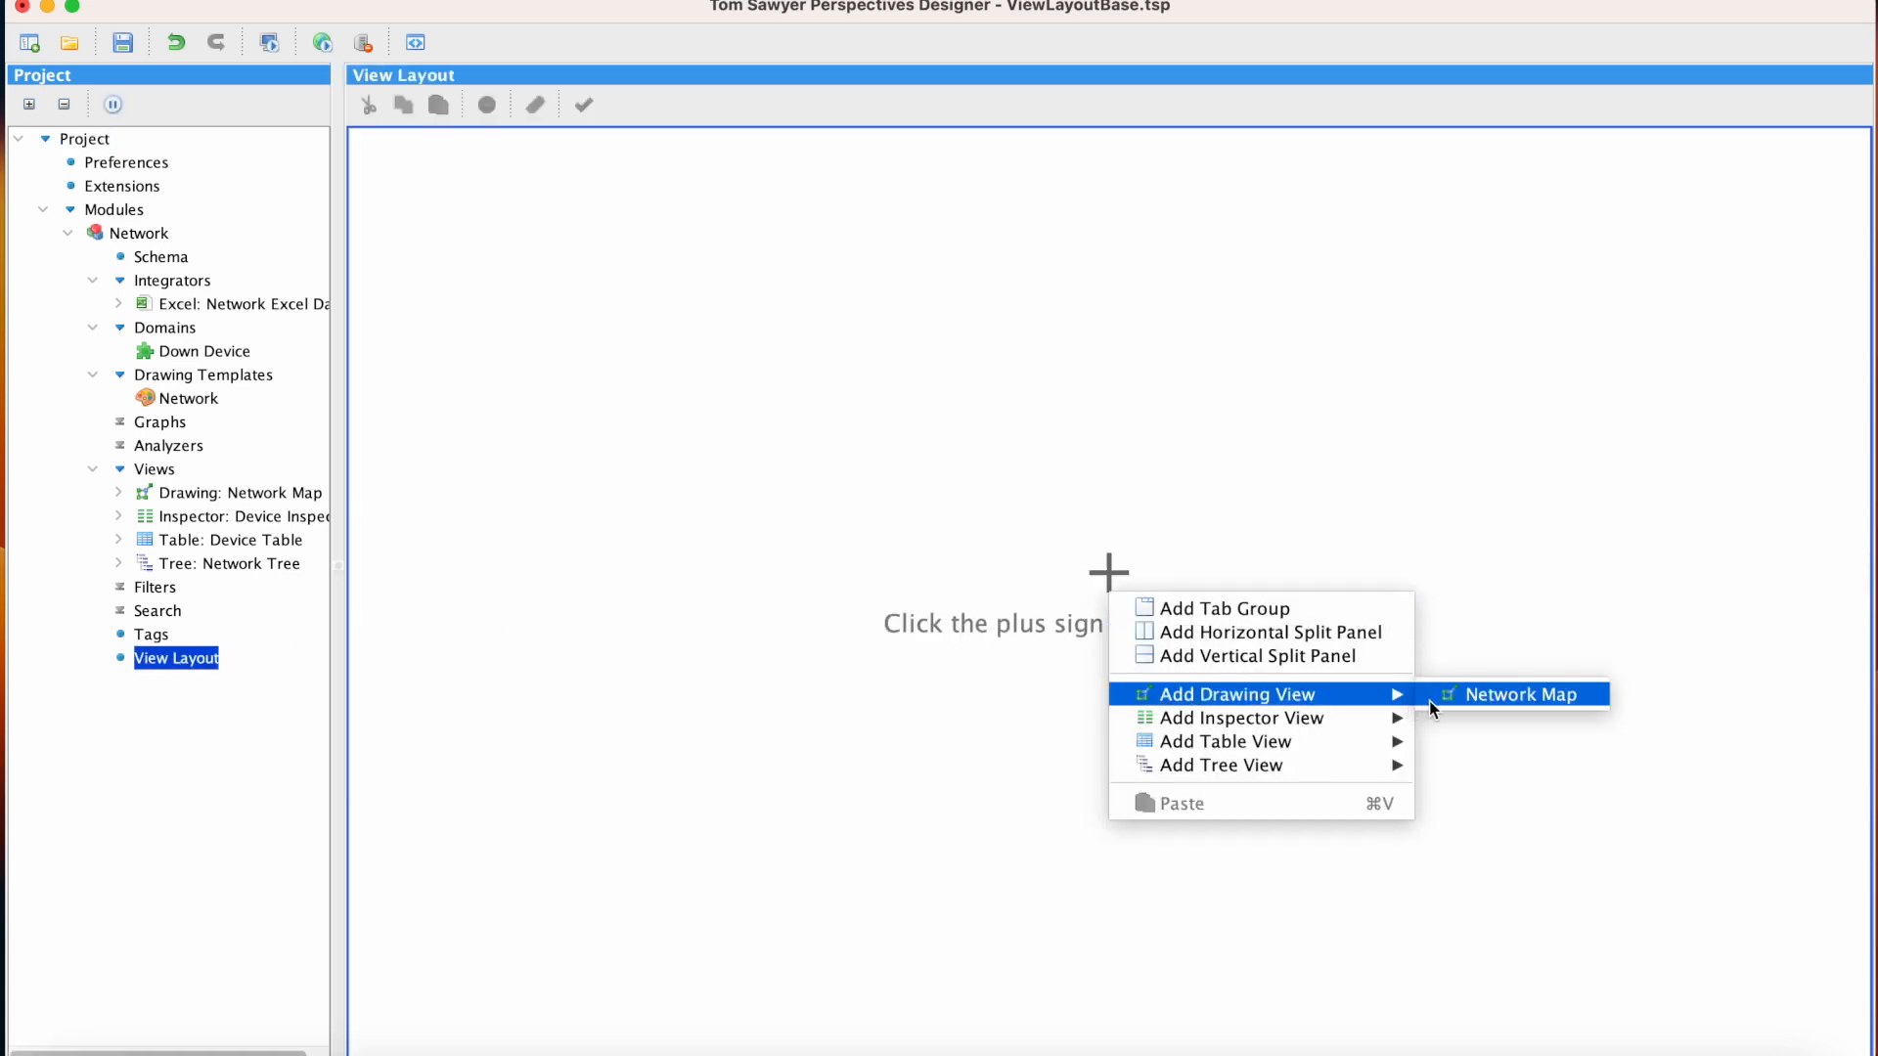
click(1429, 700)
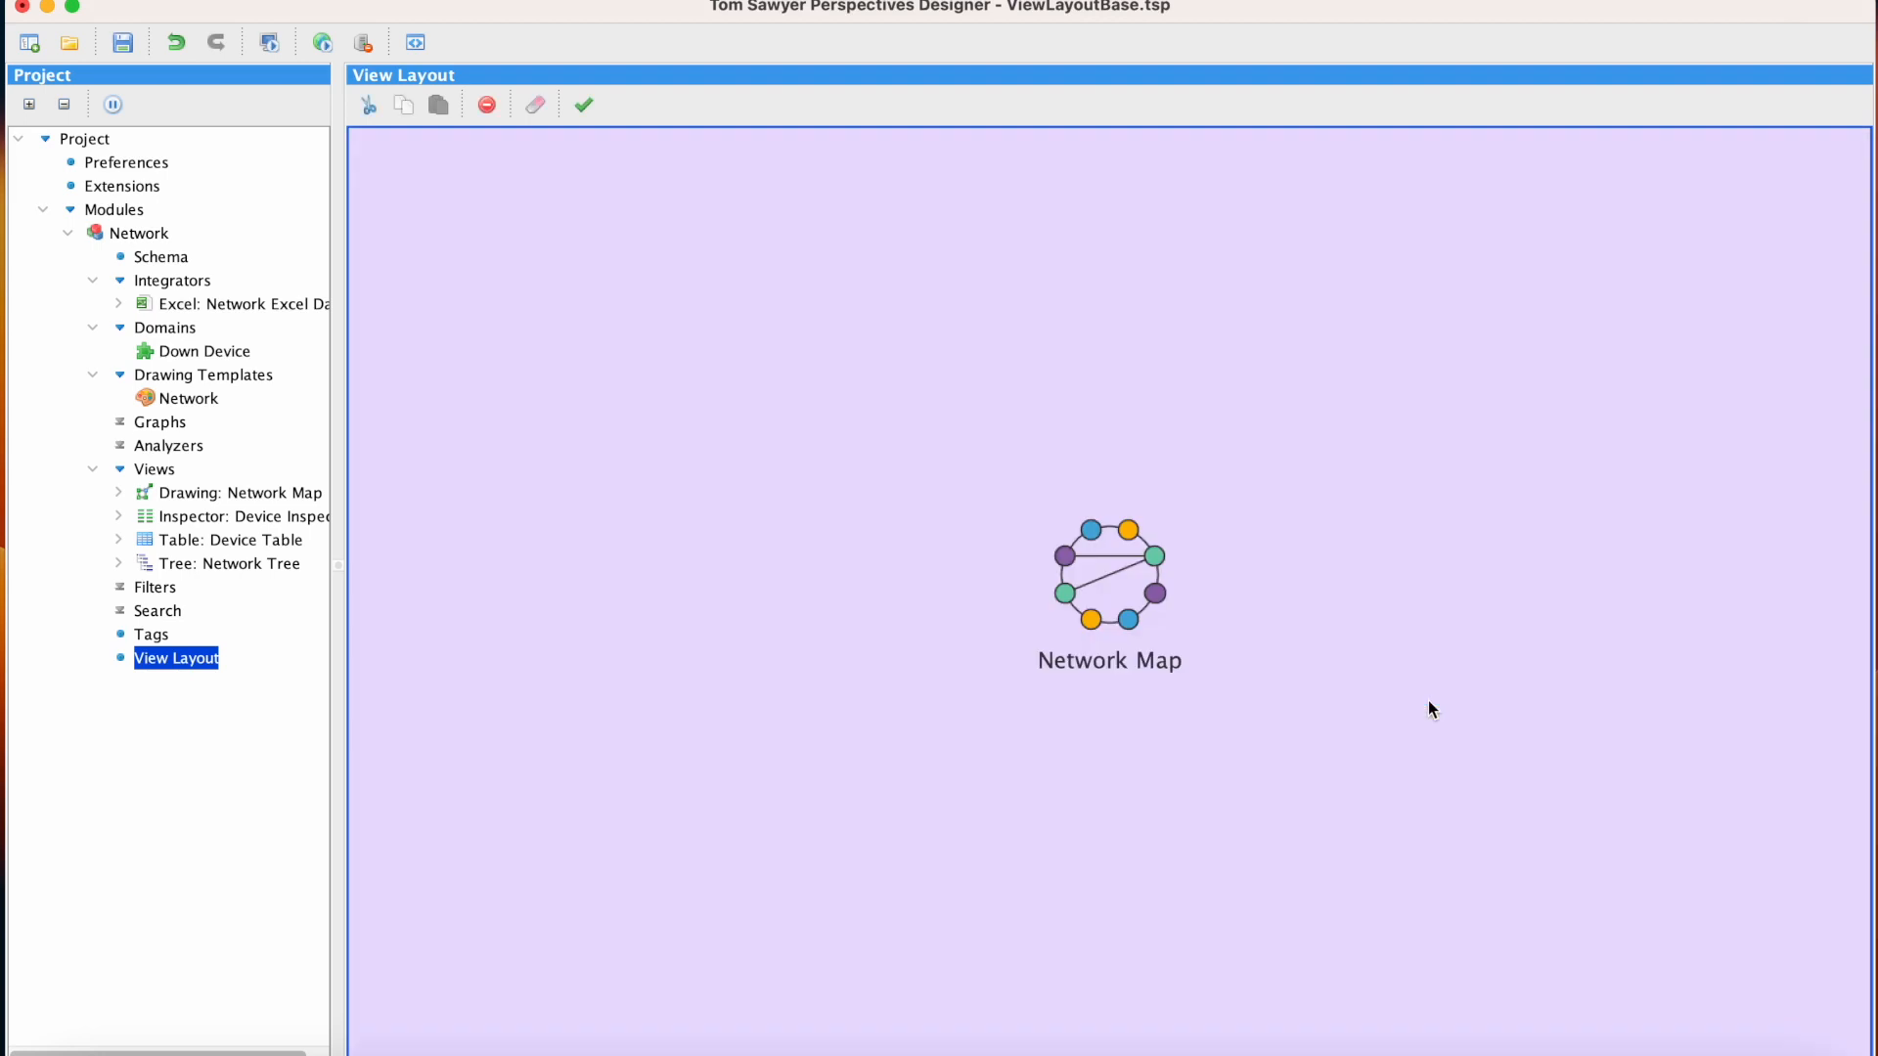
Add a horizontal split panel to the layout and move the Network Map view into the right-hand pane
right_click(1429, 702)
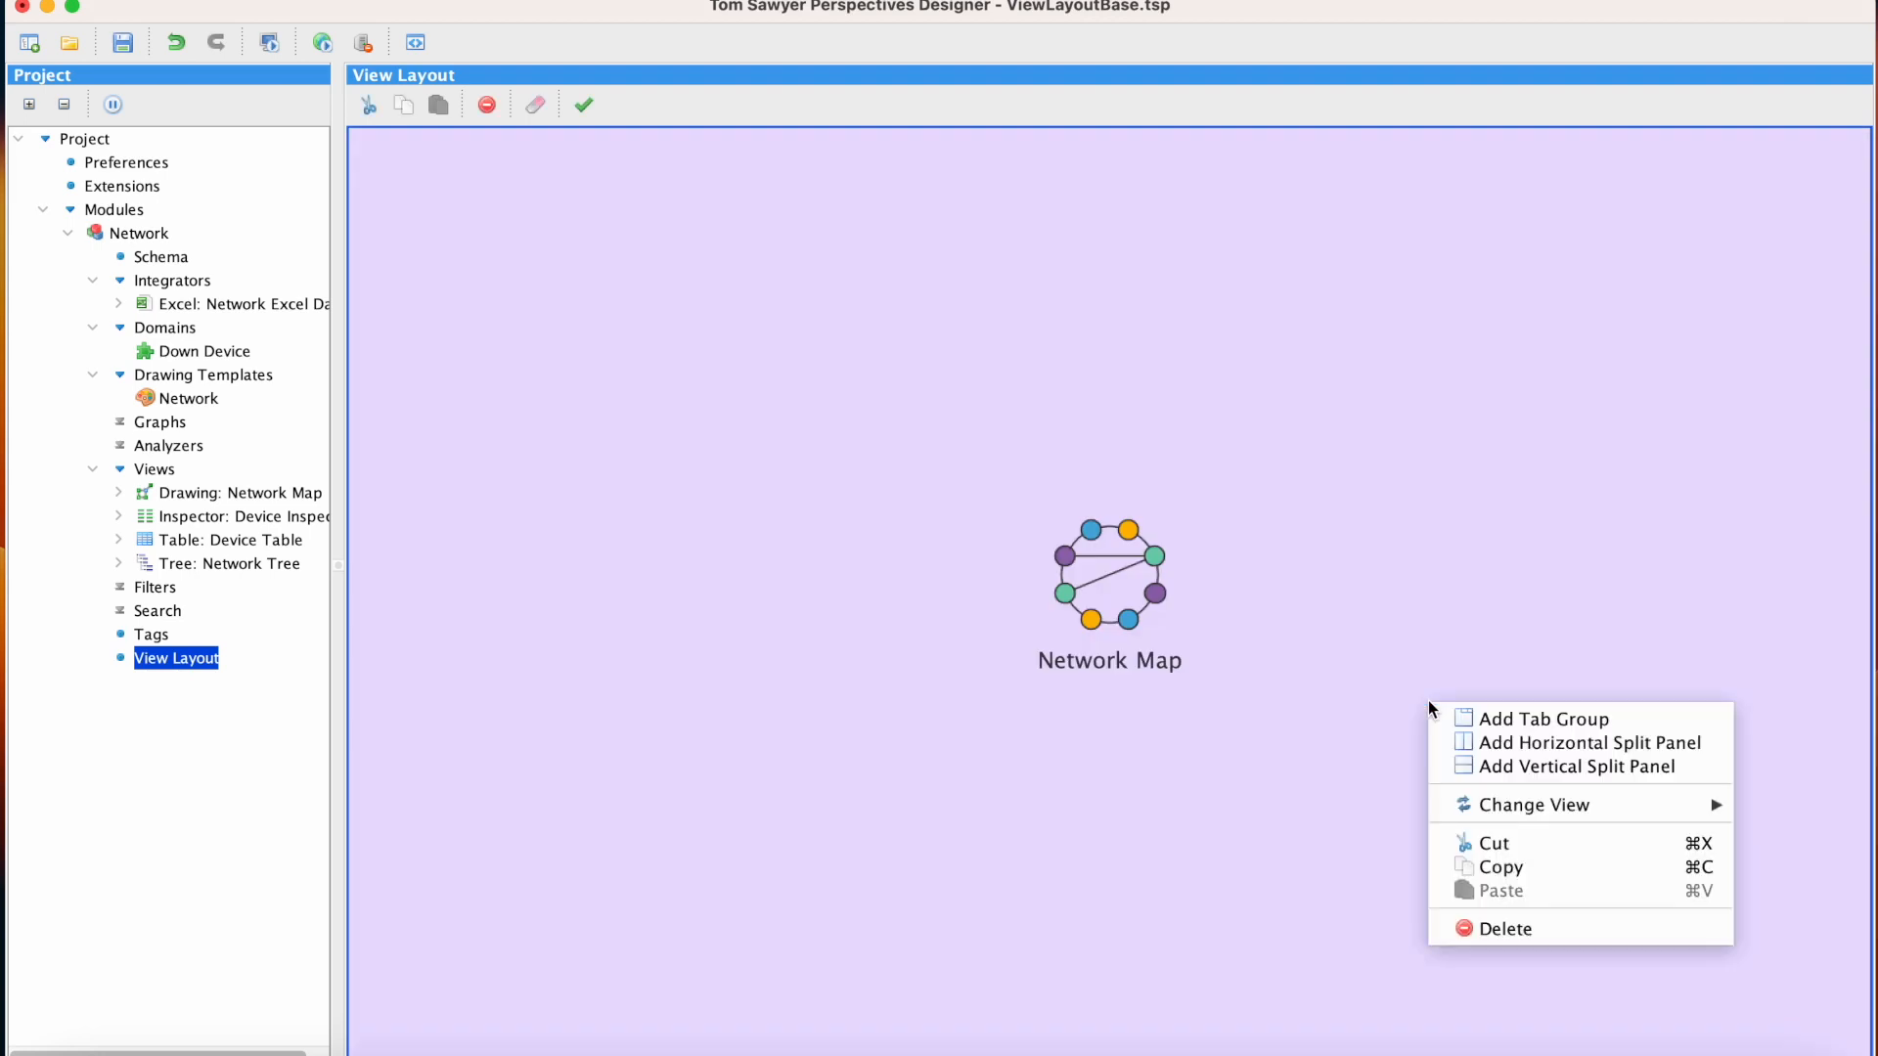
click(1718, 745)
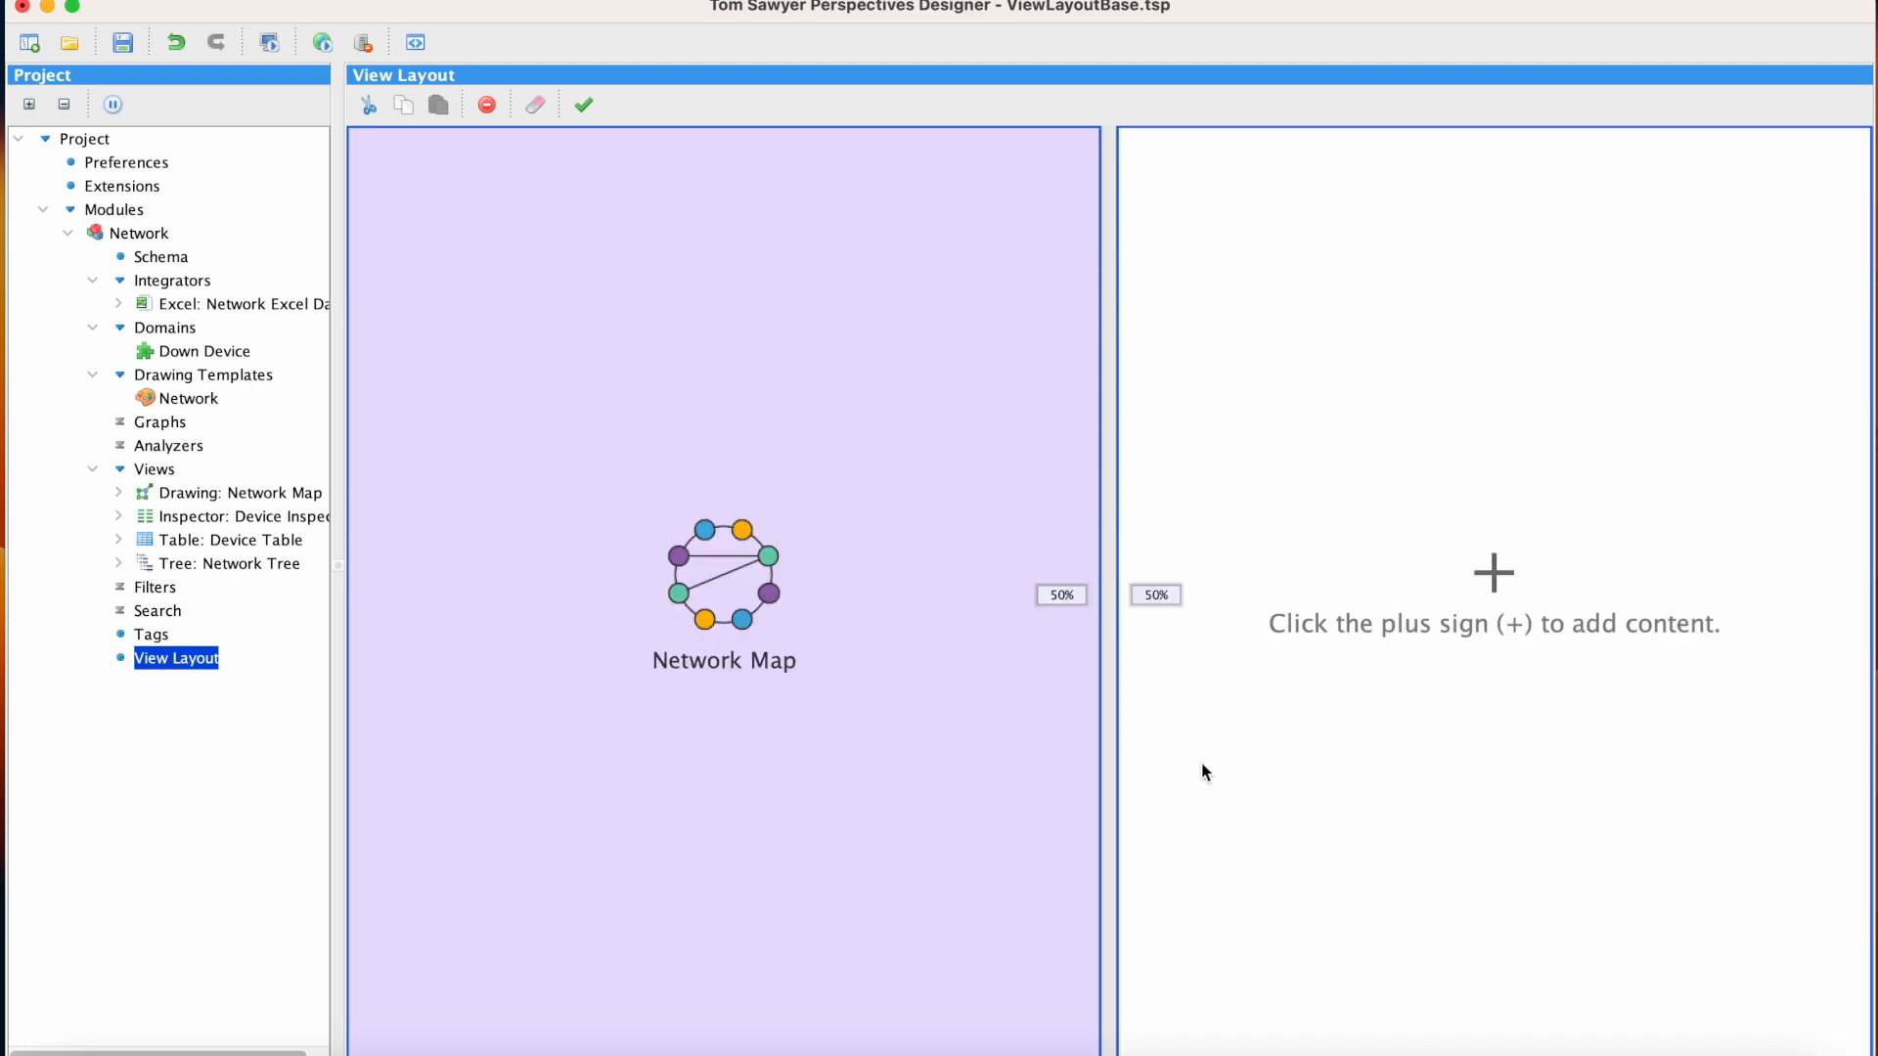
drag(1014, 780, 1464, 799)
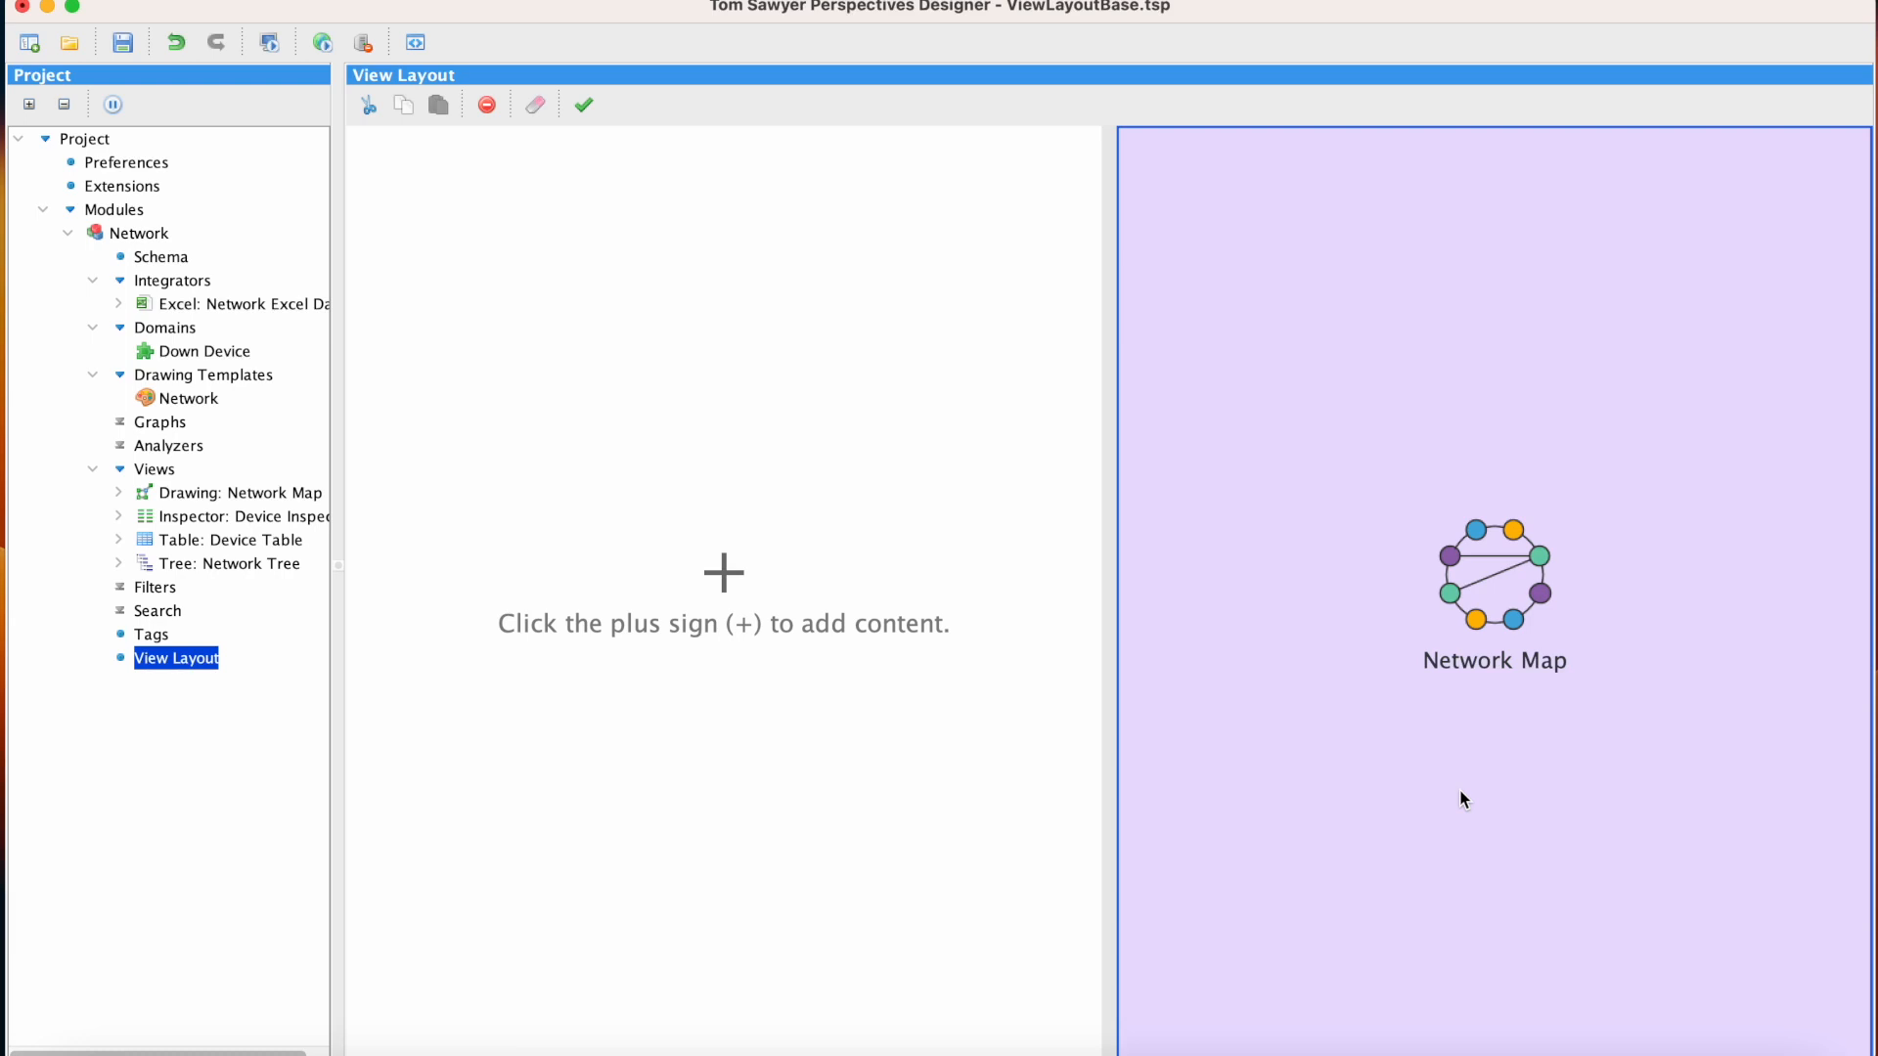
Add the Network Tree view to the empty pane and resize the split to 30% tree and 70% map
click(723, 574)
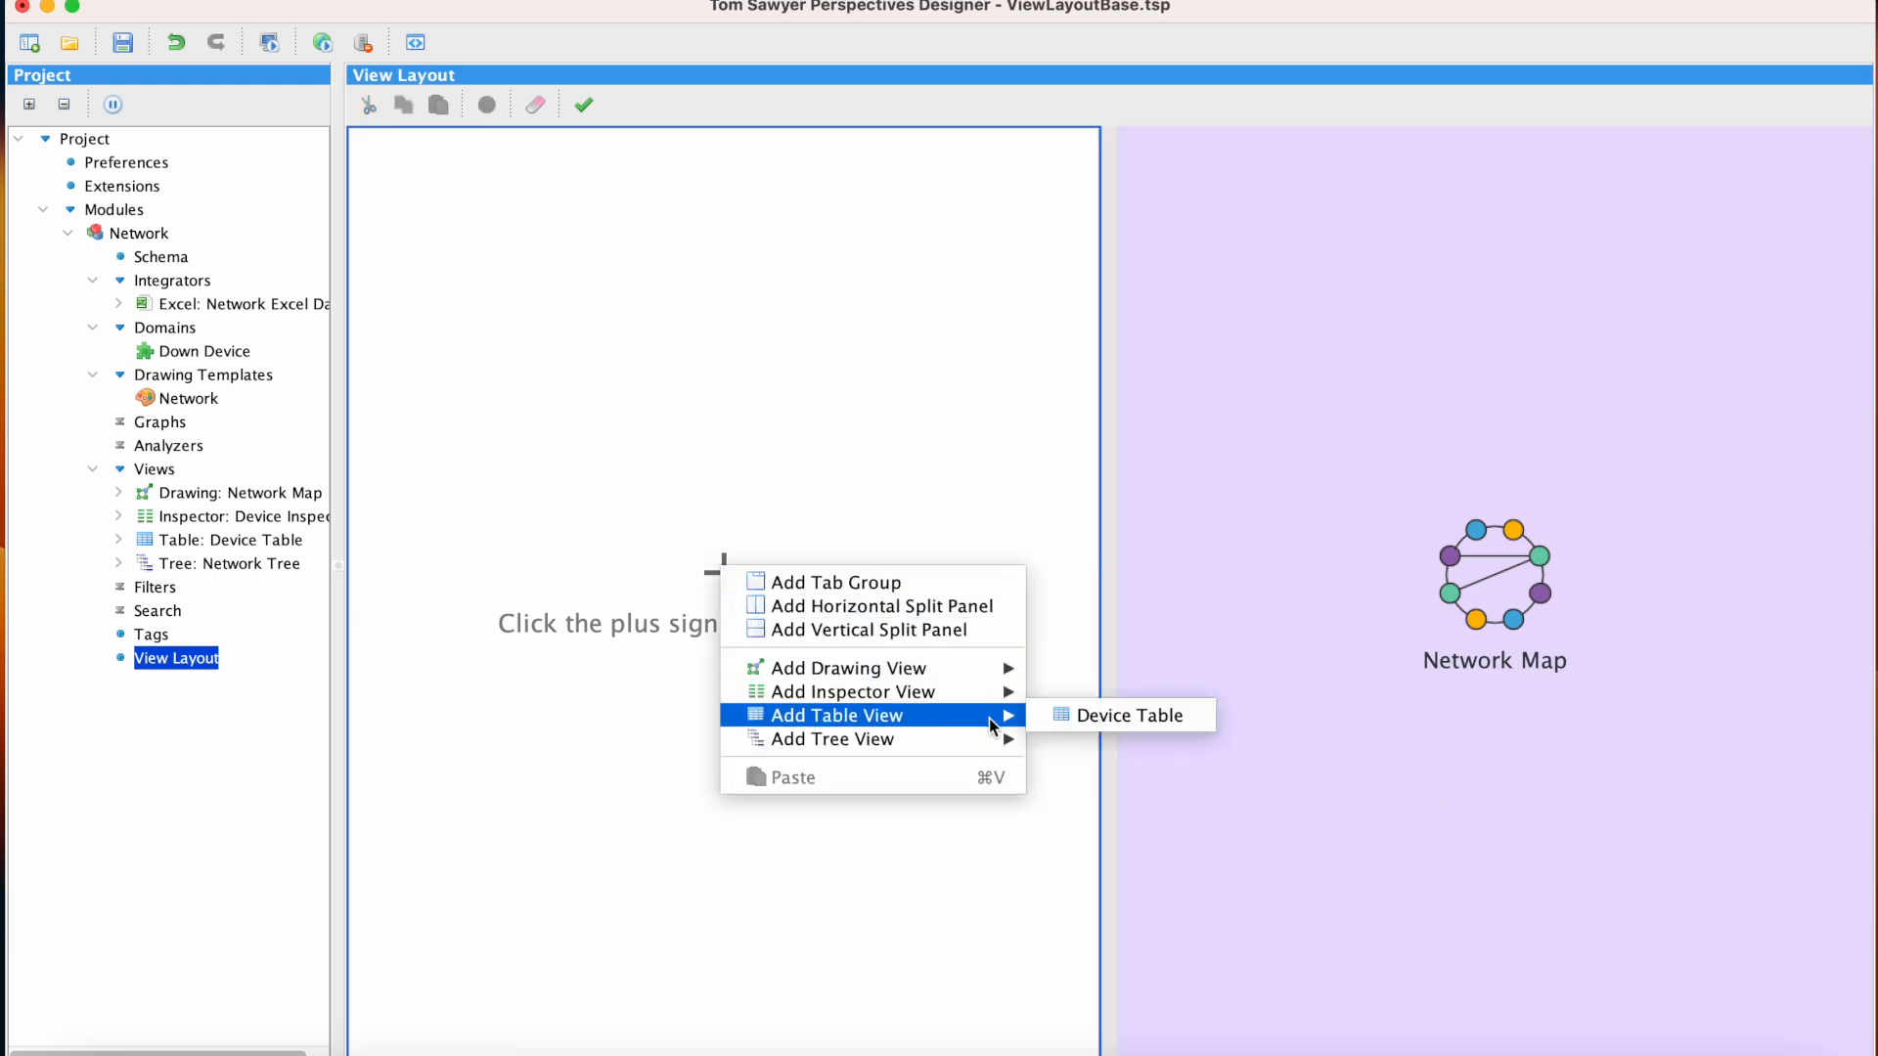
mouse_move(1007, 739)
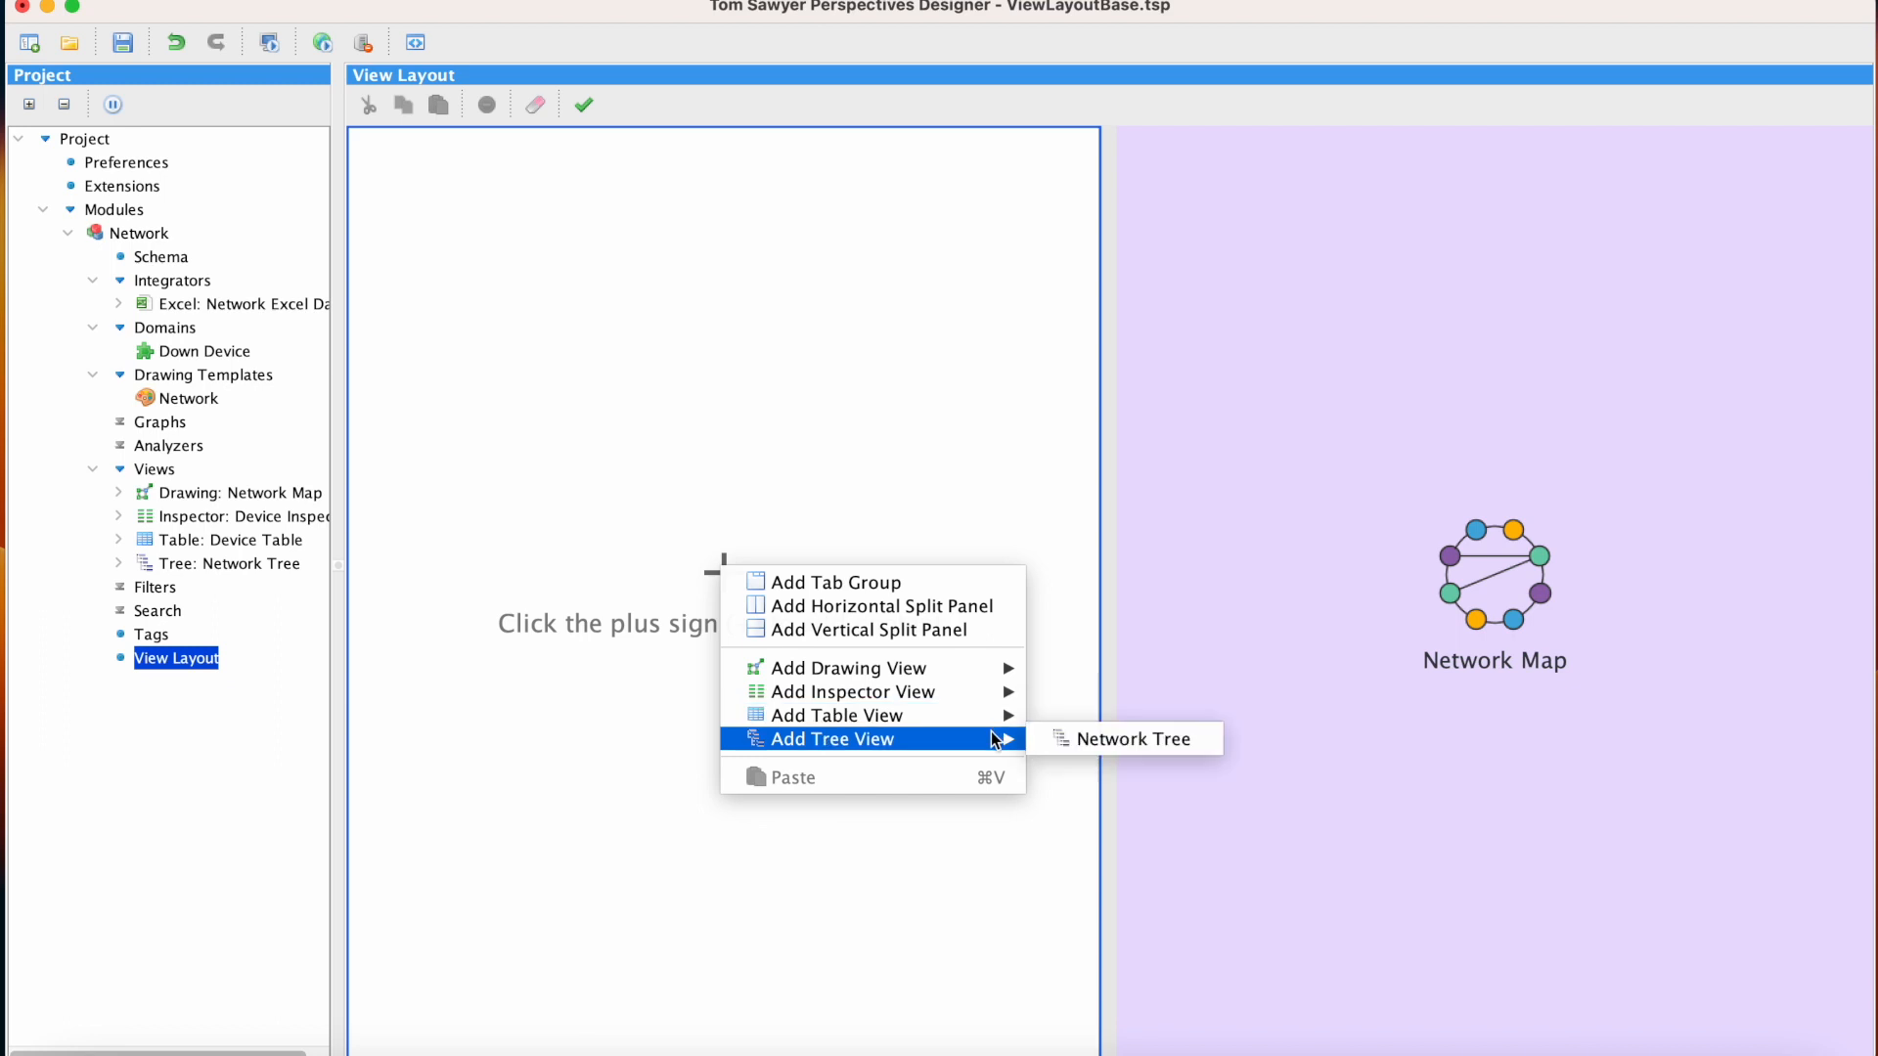
click(1209, 739)
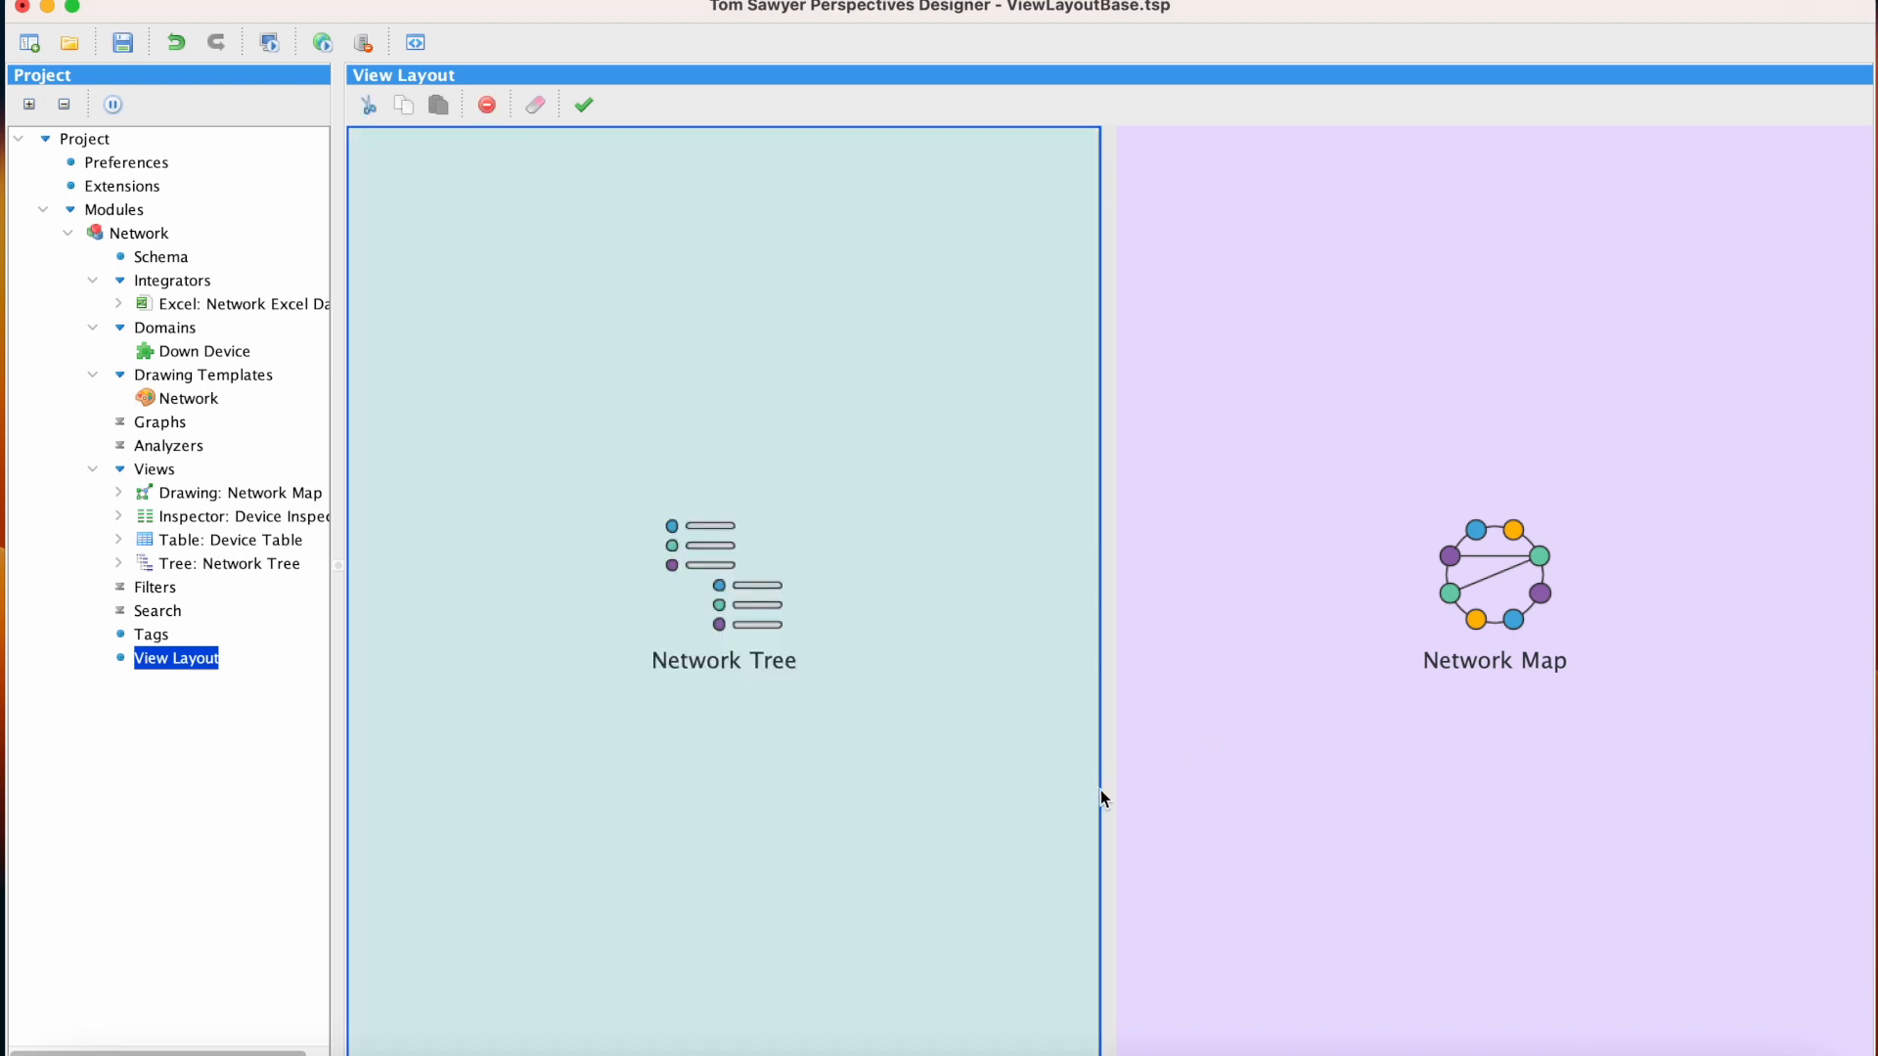
drag(1103, 790, 806, 780)
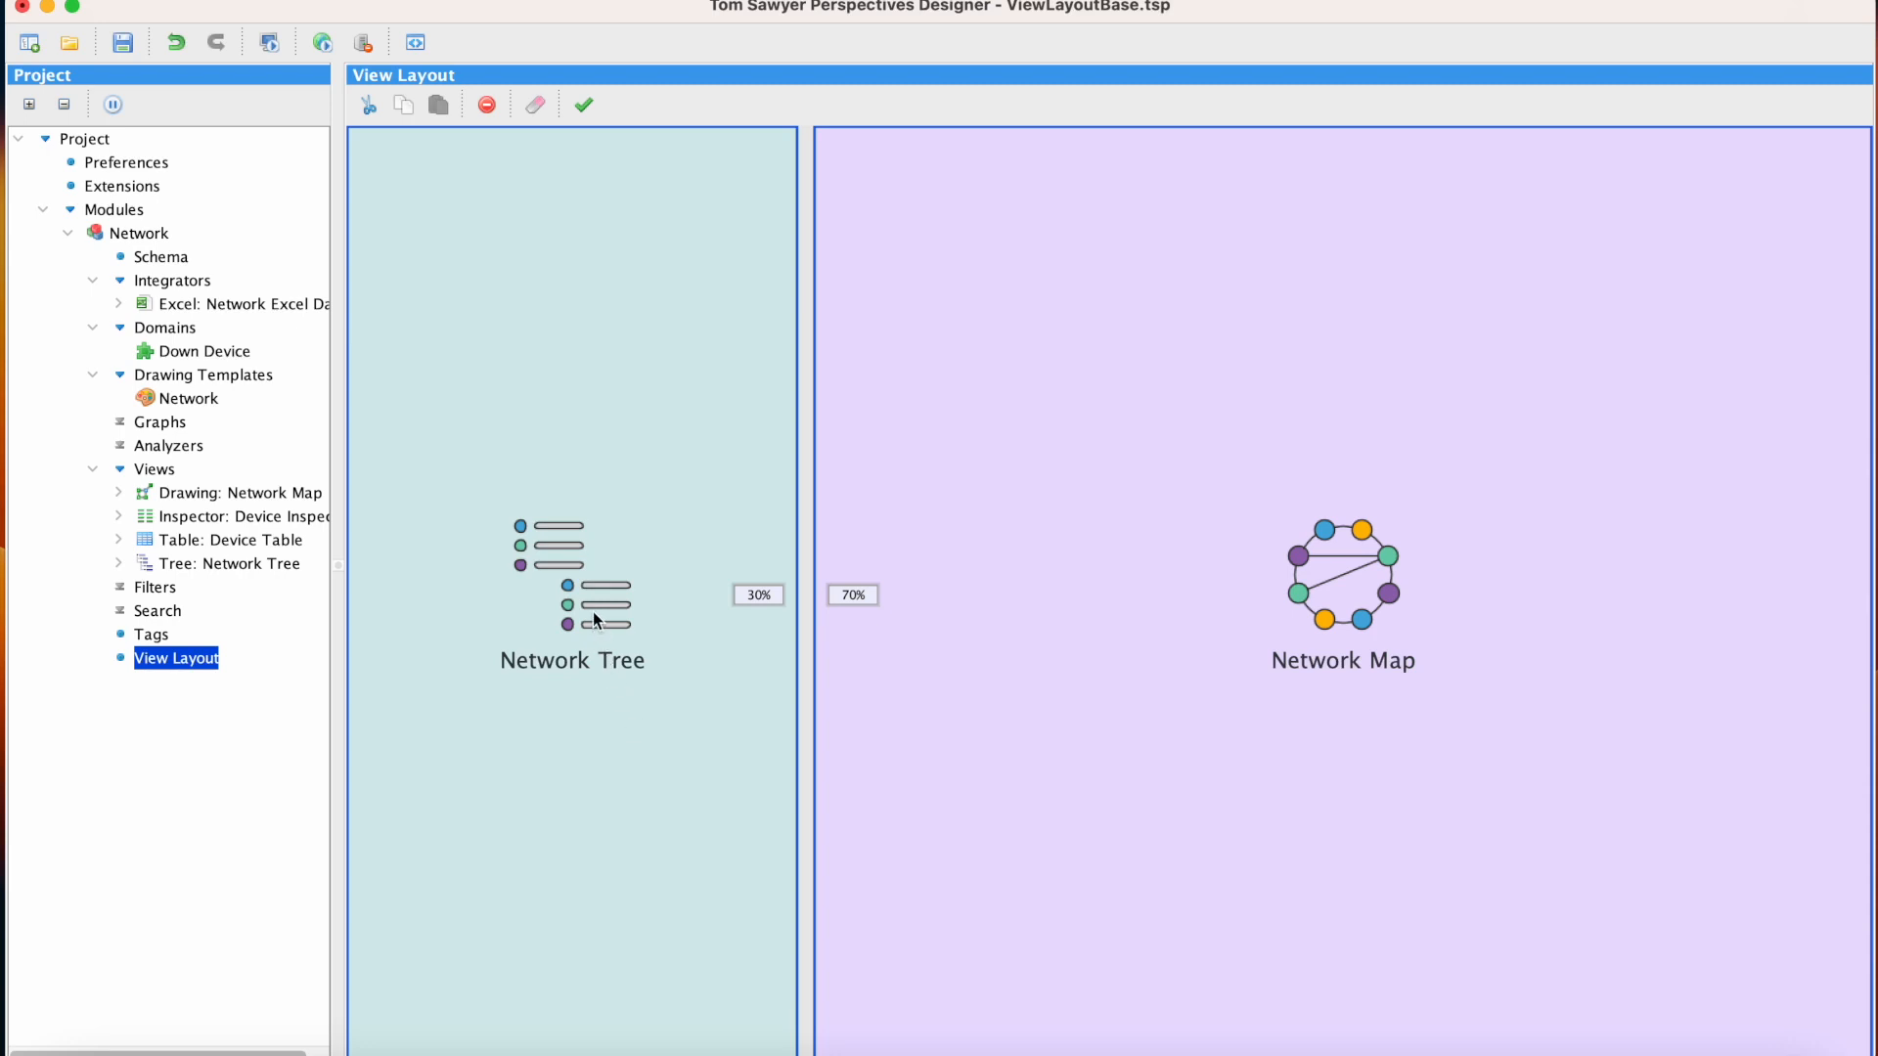
Split the Network Tree pane vertically with the tree in the upper half, and add the Device Inspector view below it
drag(591, 607, 572, 219)
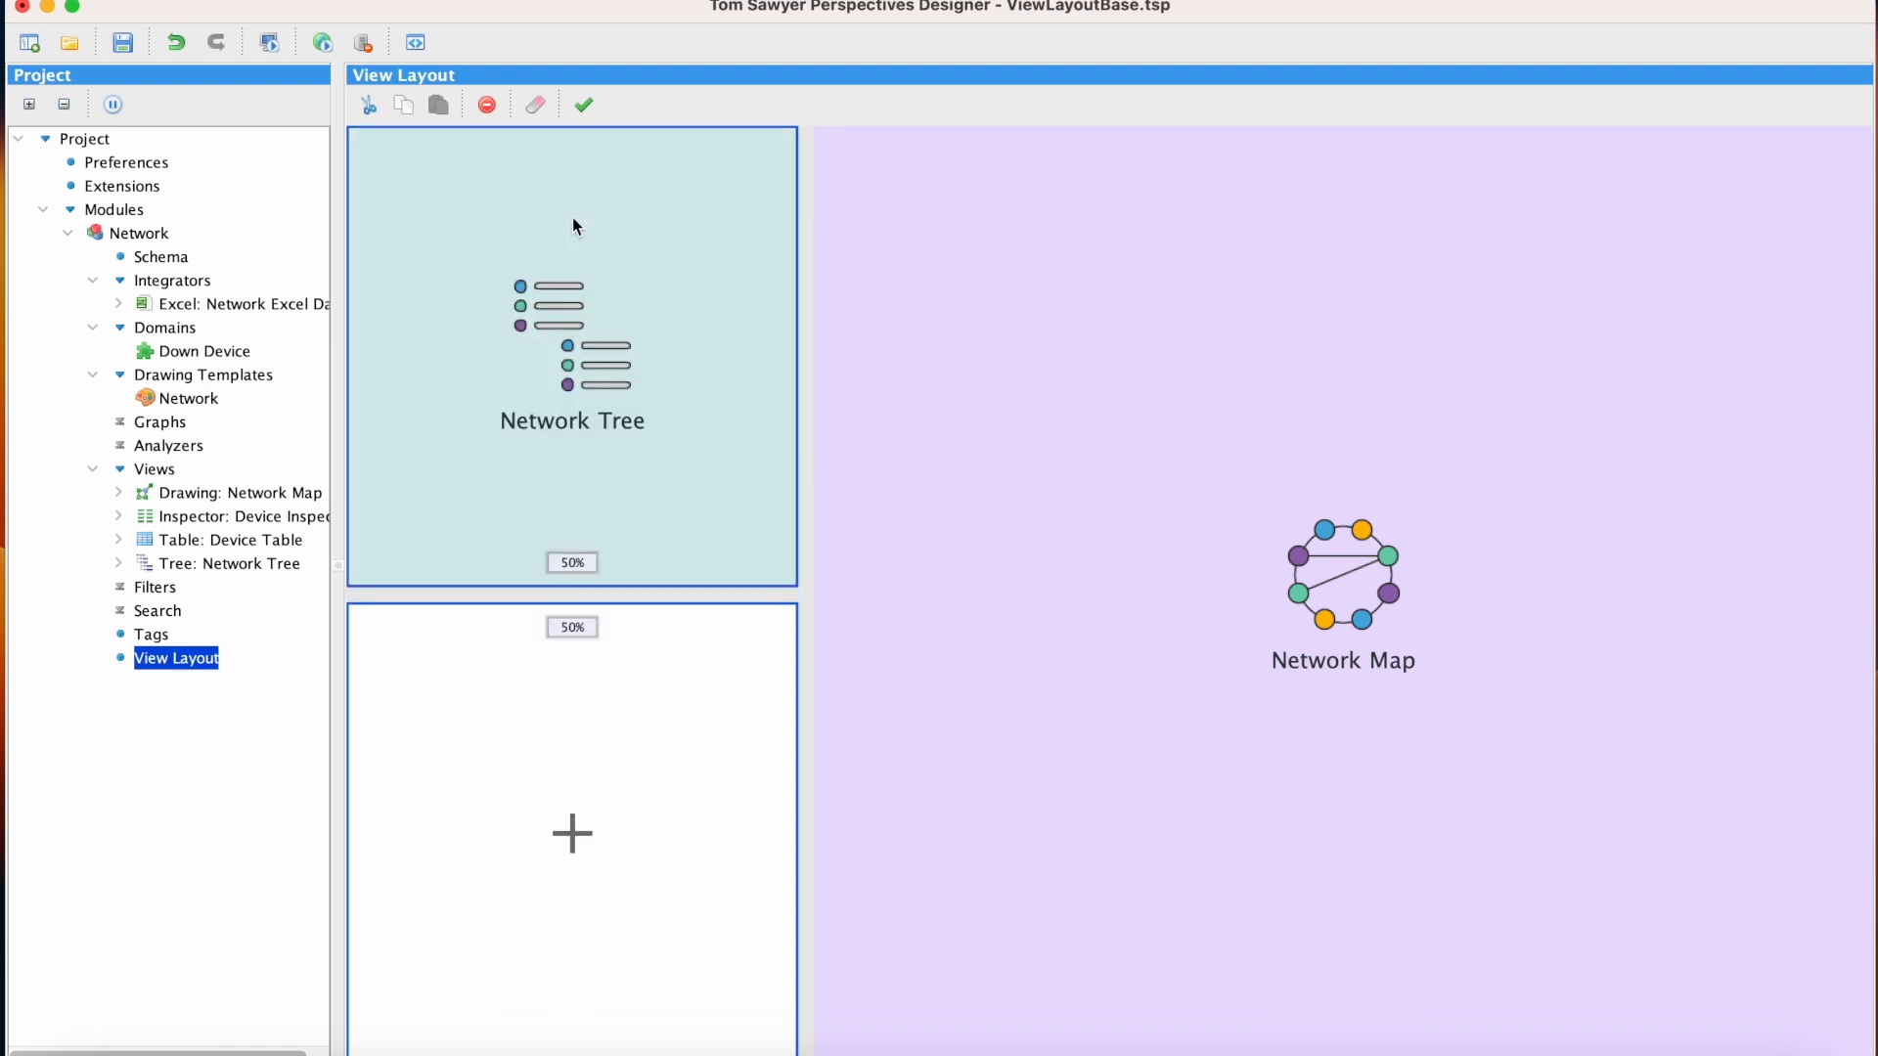
right_click(565, 735)
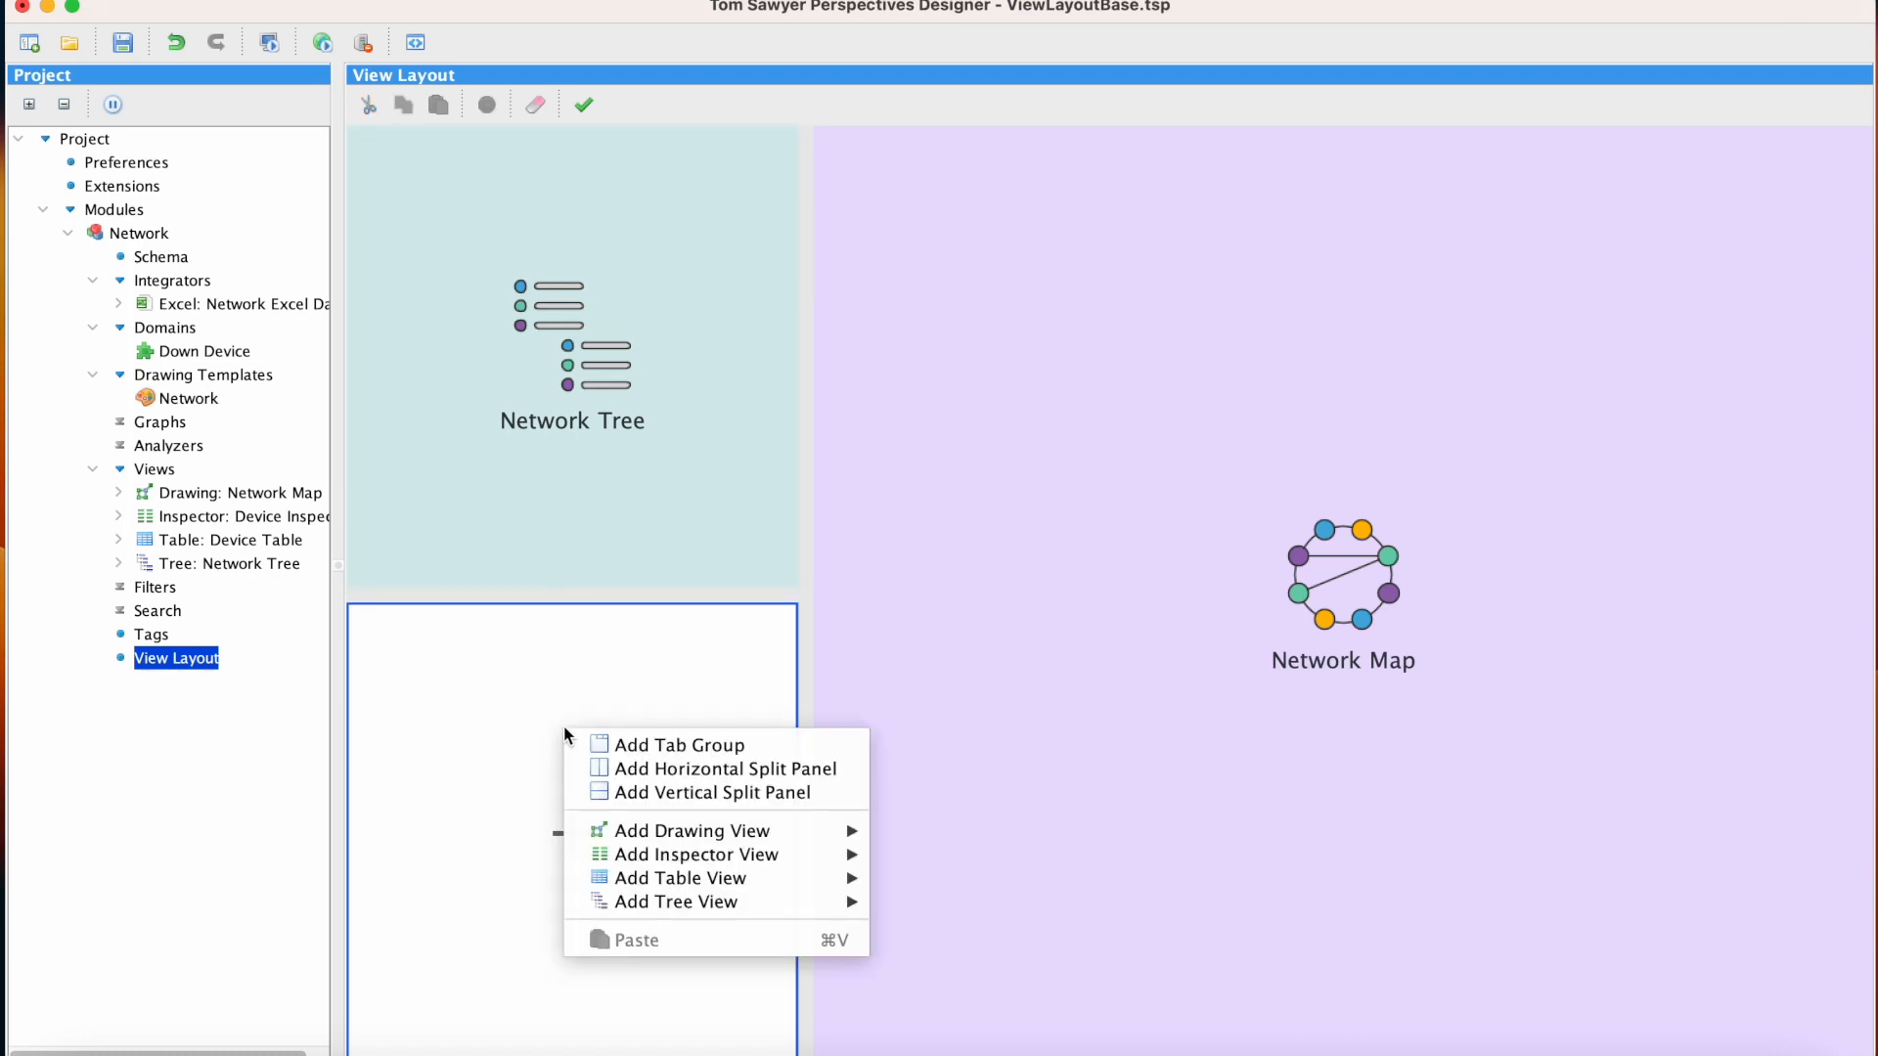
mouse_move(794, 853)
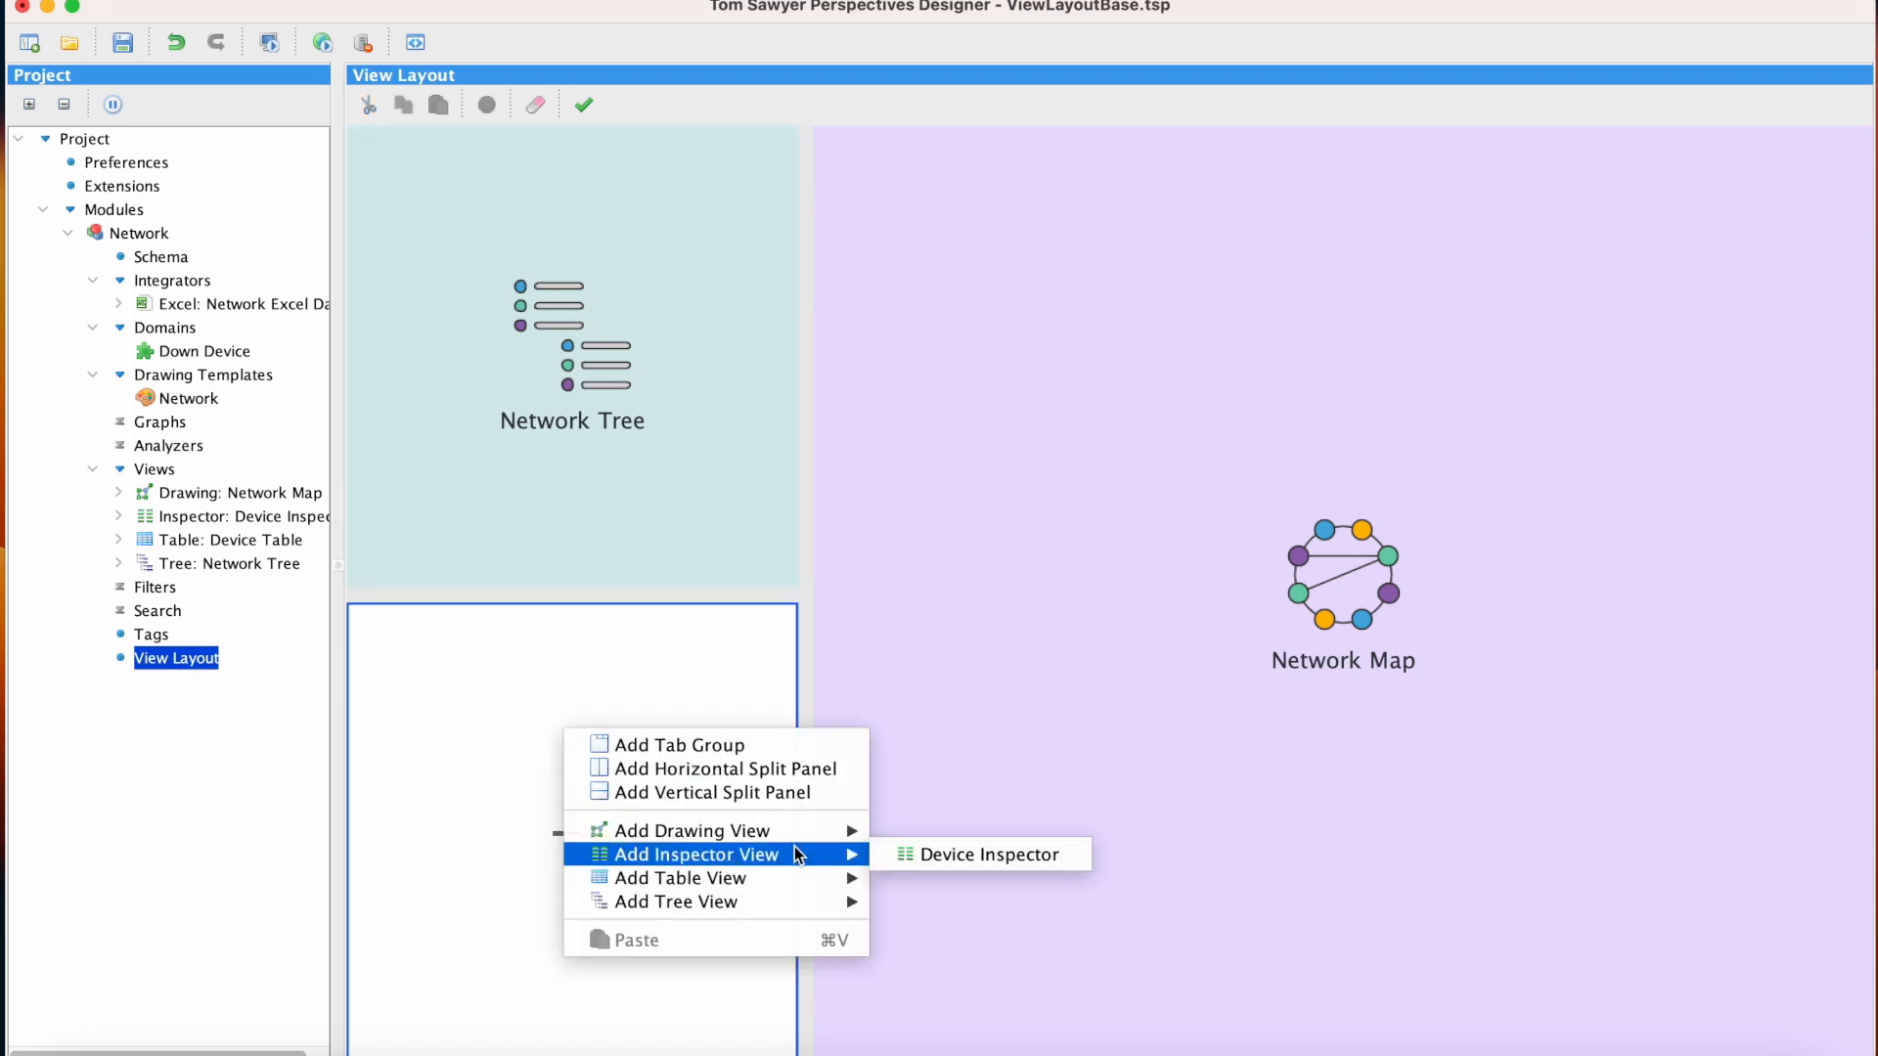
click(1068, 857)
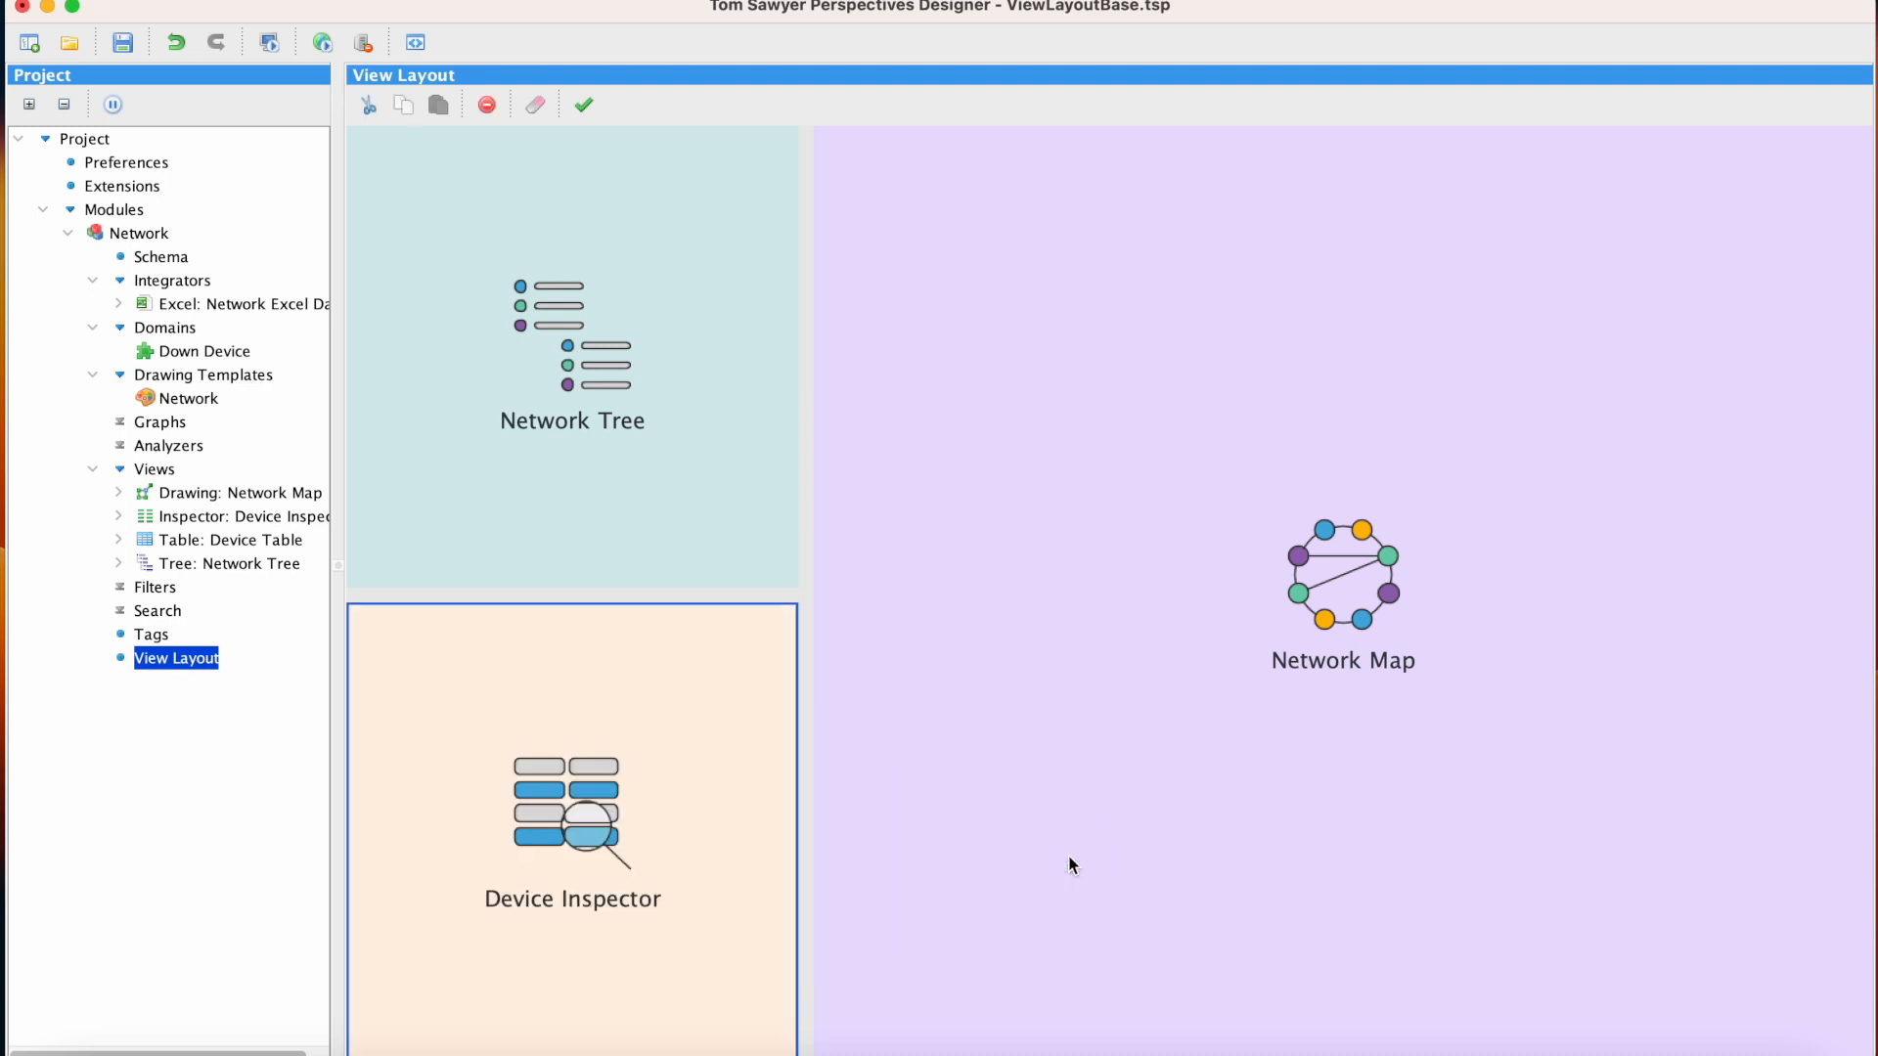
Wrap the Device Inspector in a tab group and add a second tab containing the Device Table view
right_click(702, 741)
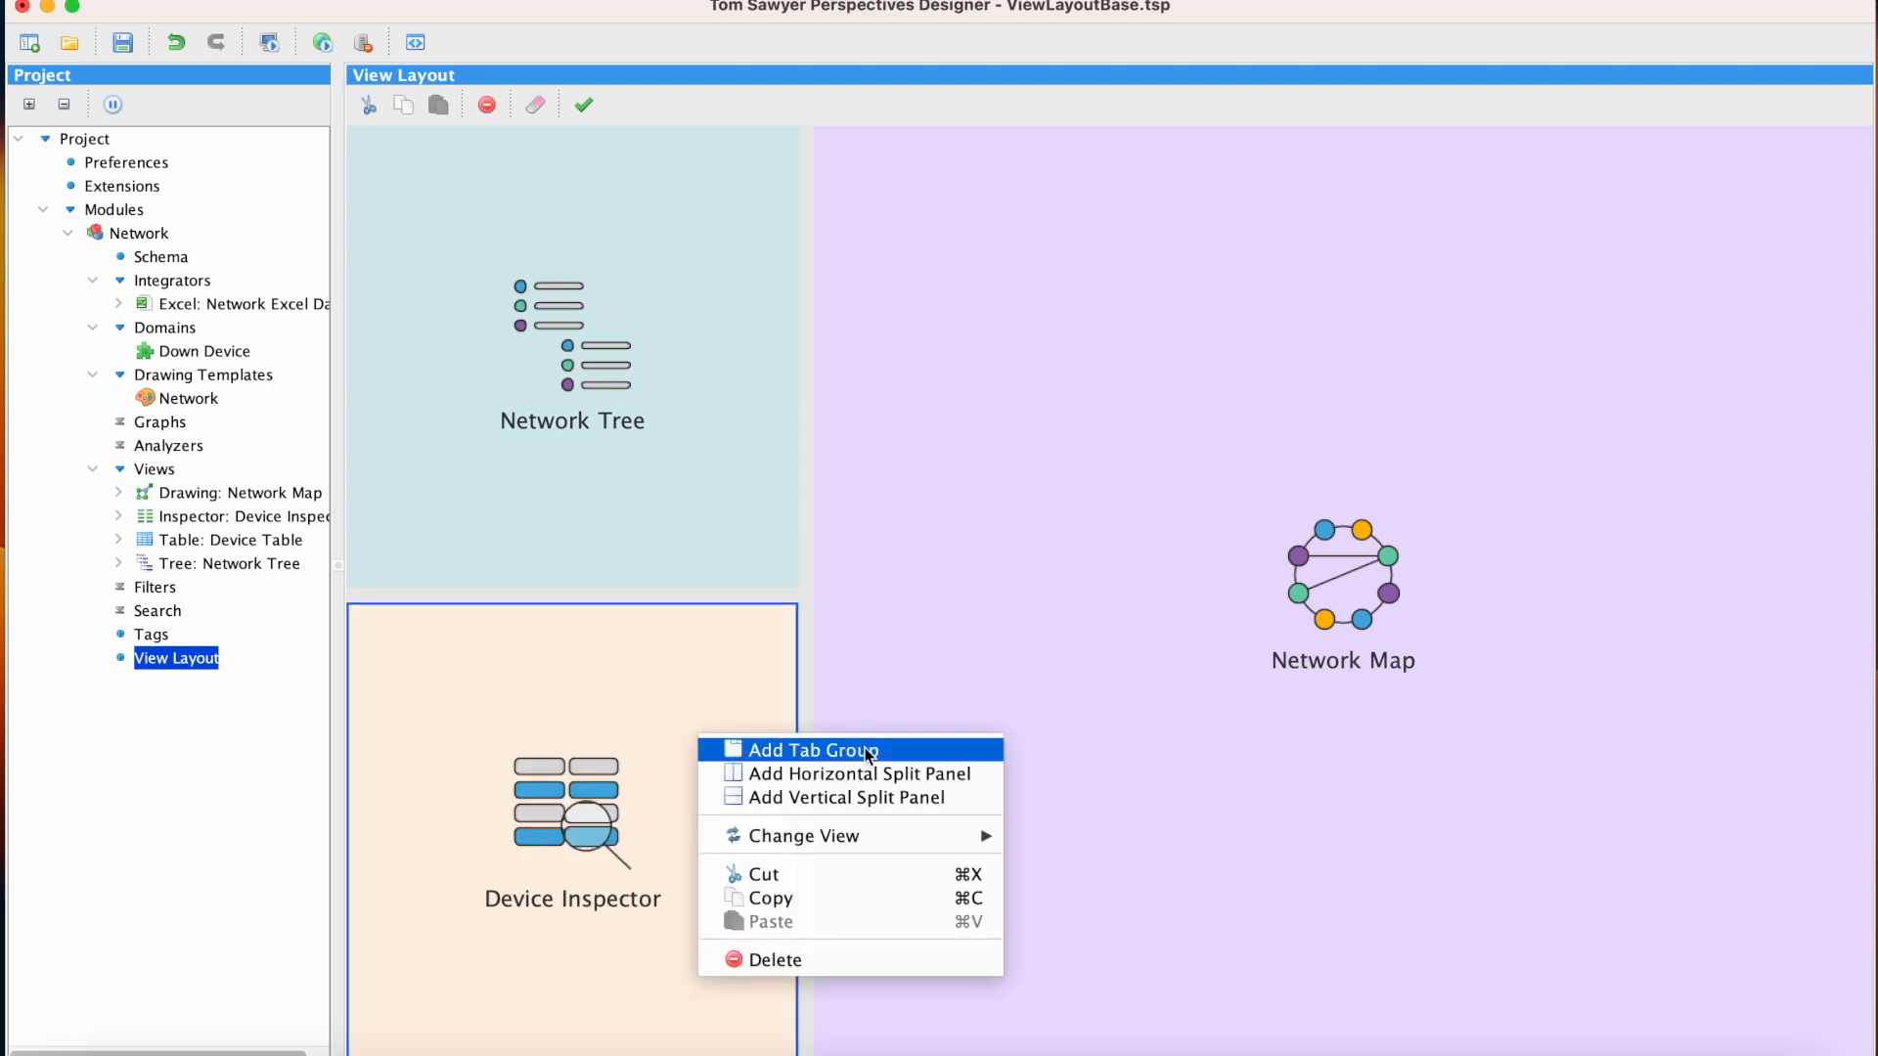
click(919, 748)
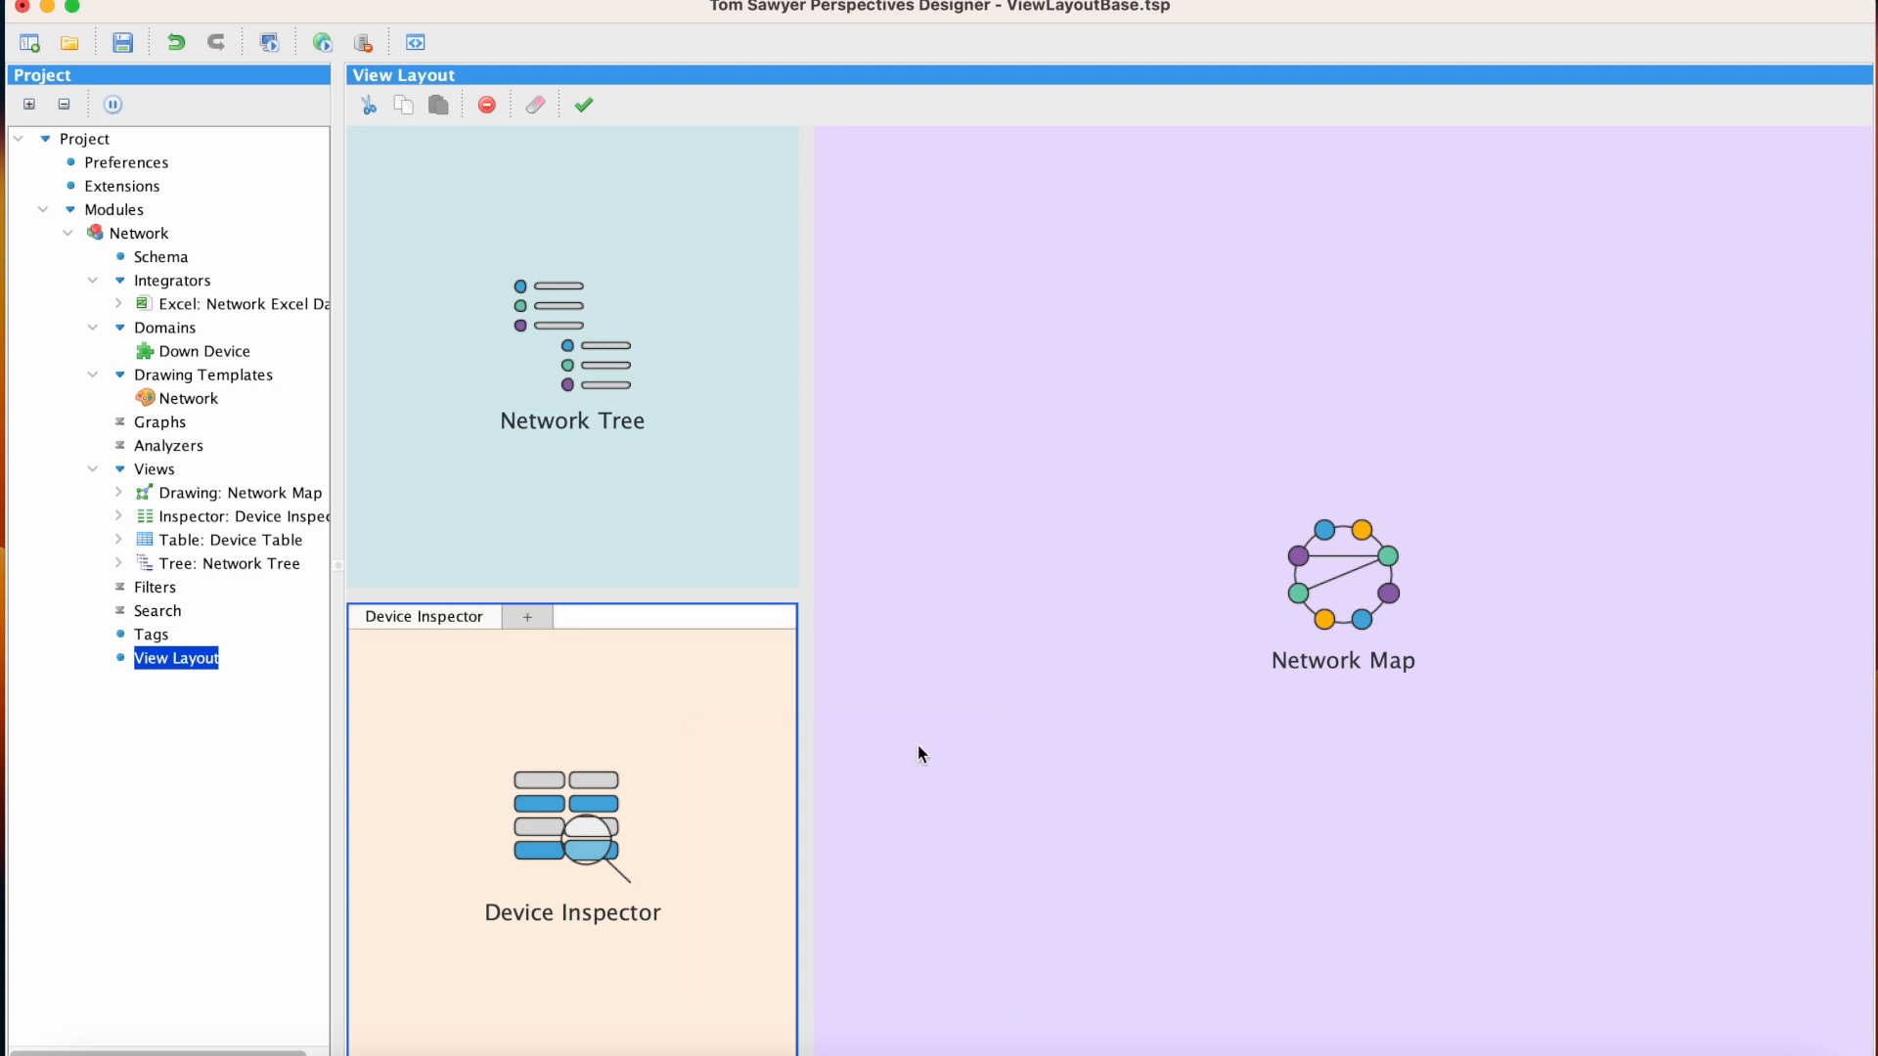
click(545, 618)
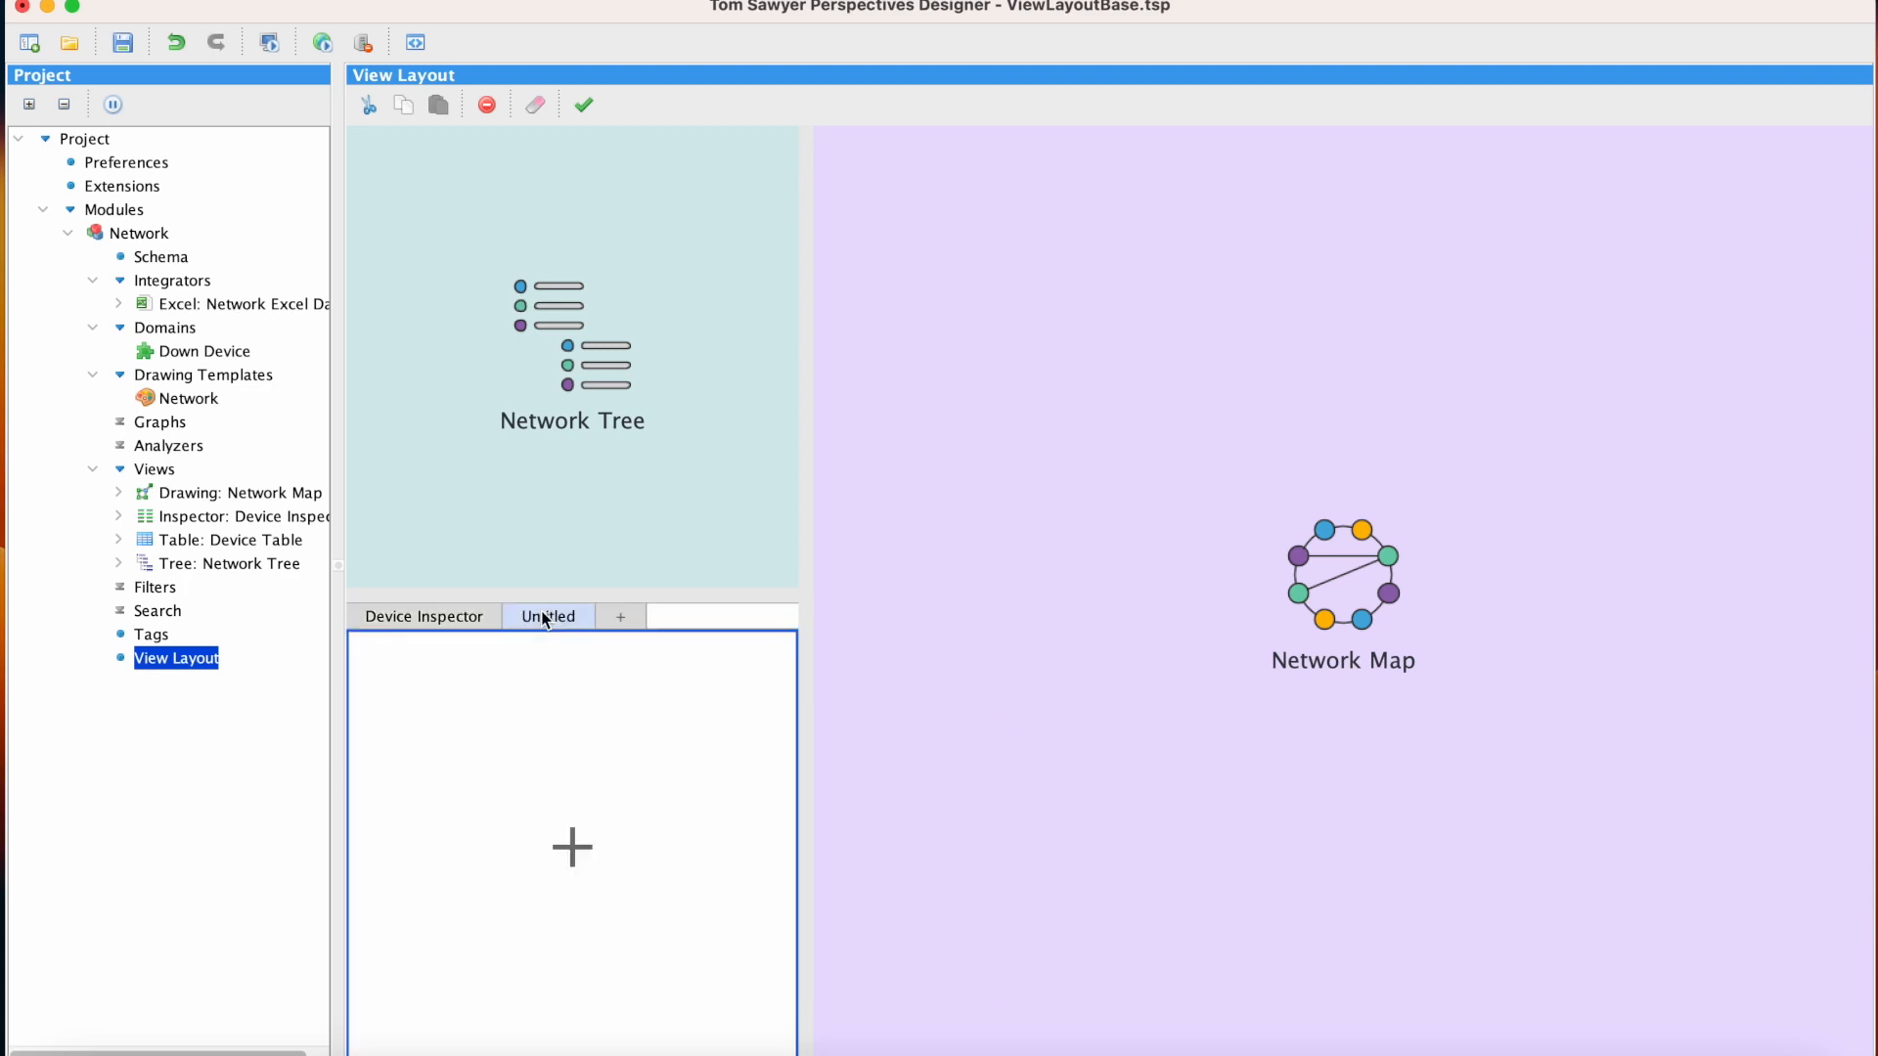
right_click(564, 703)
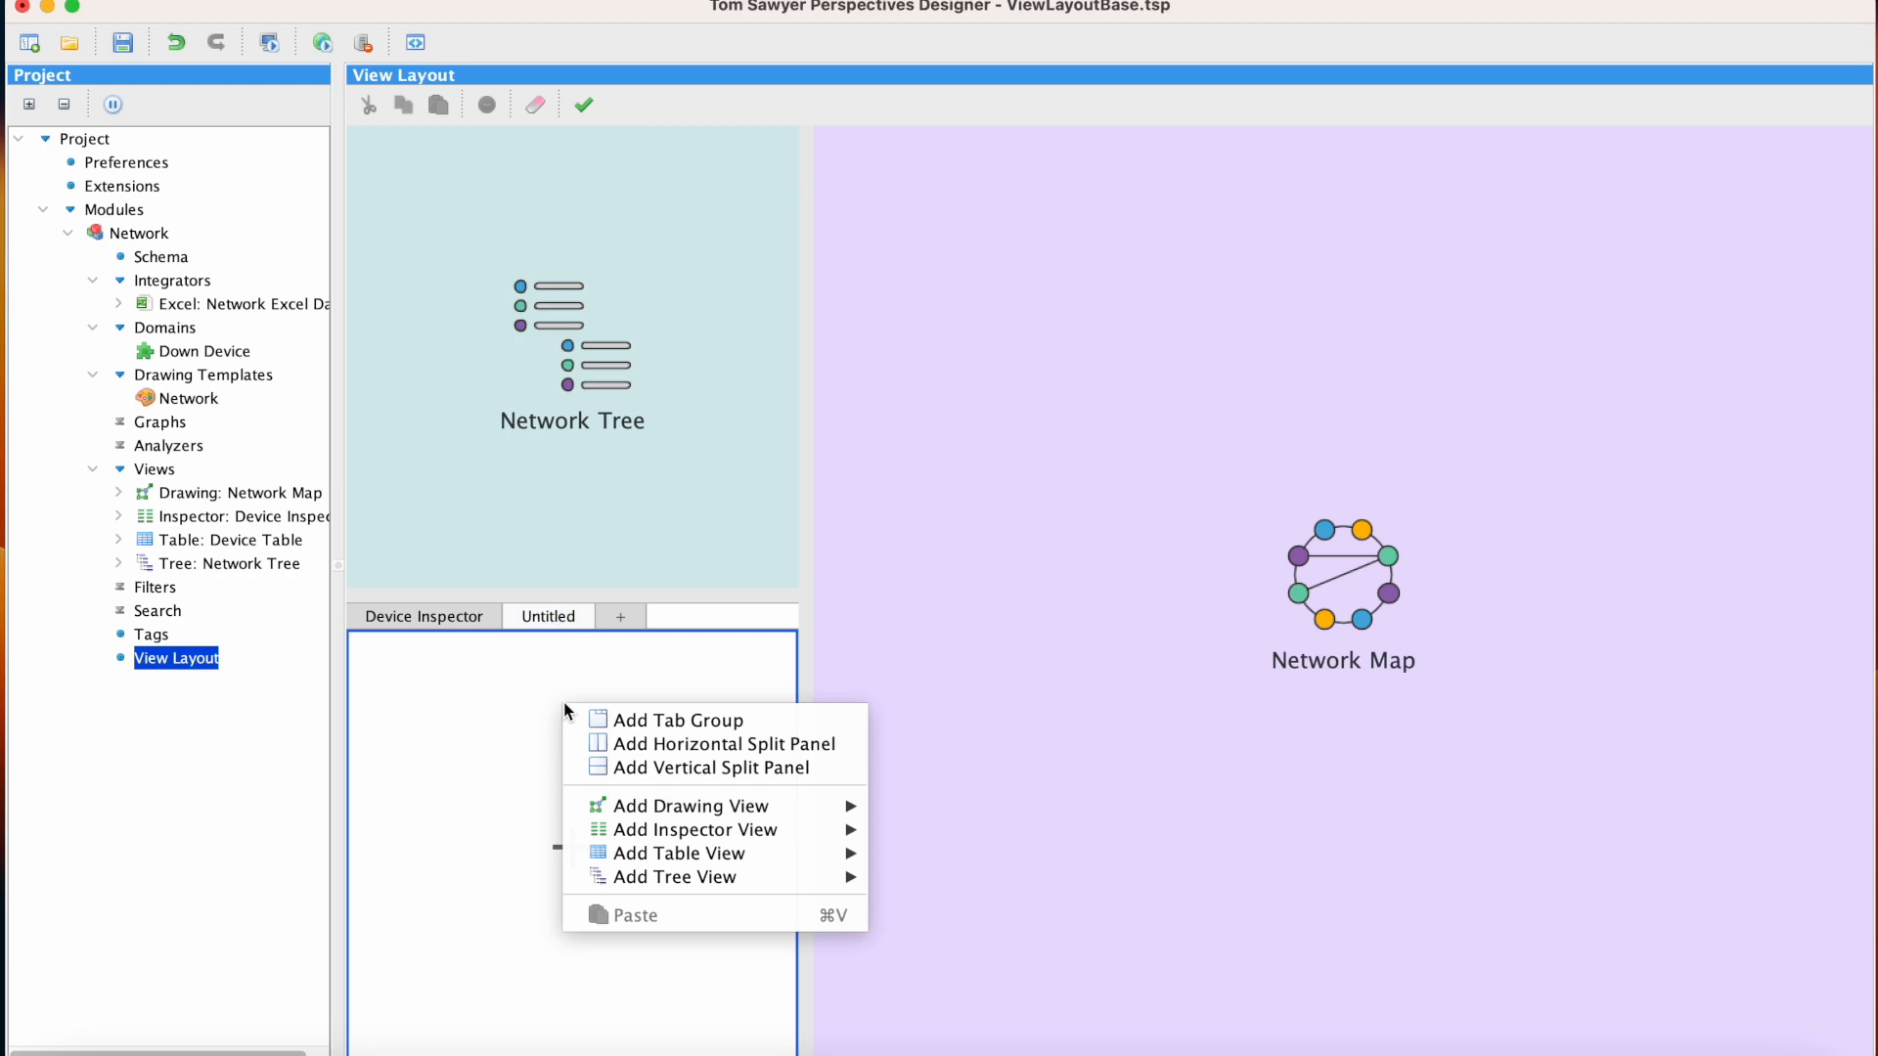
mouse_move(761, 853)
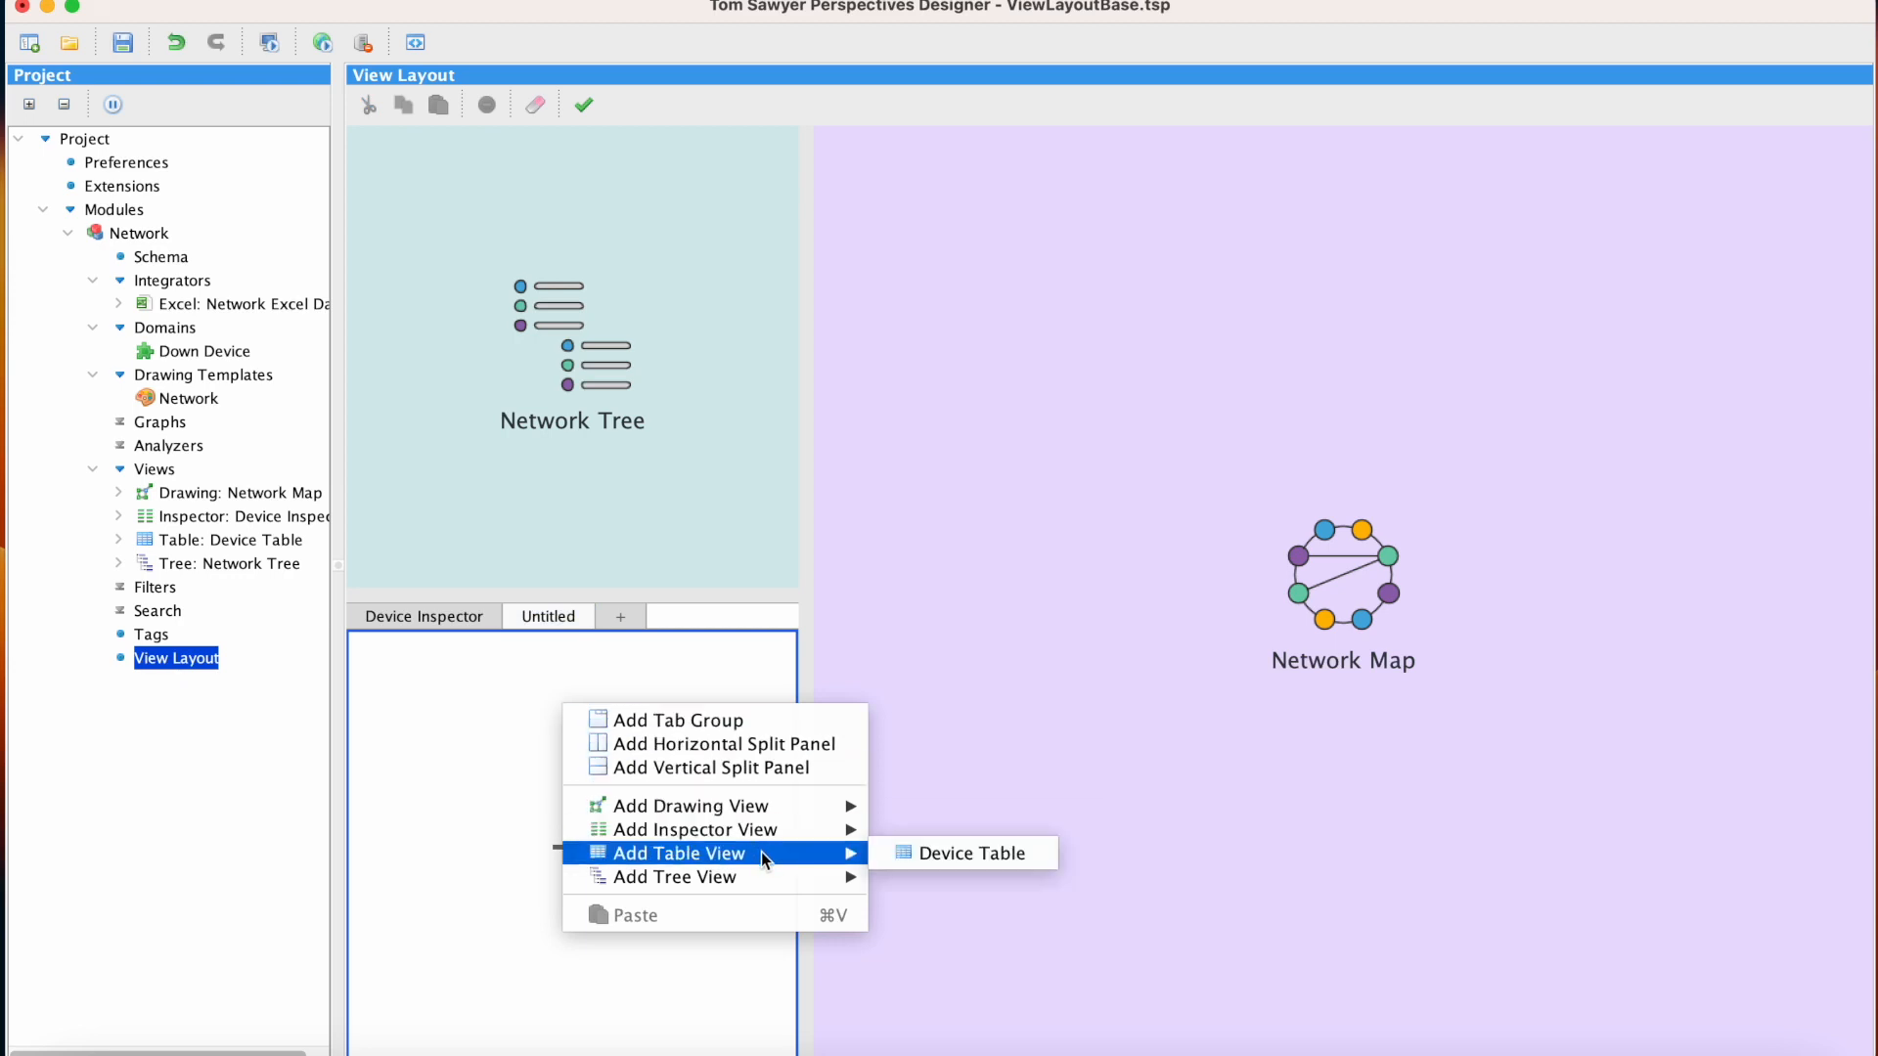
click(1041, 865)
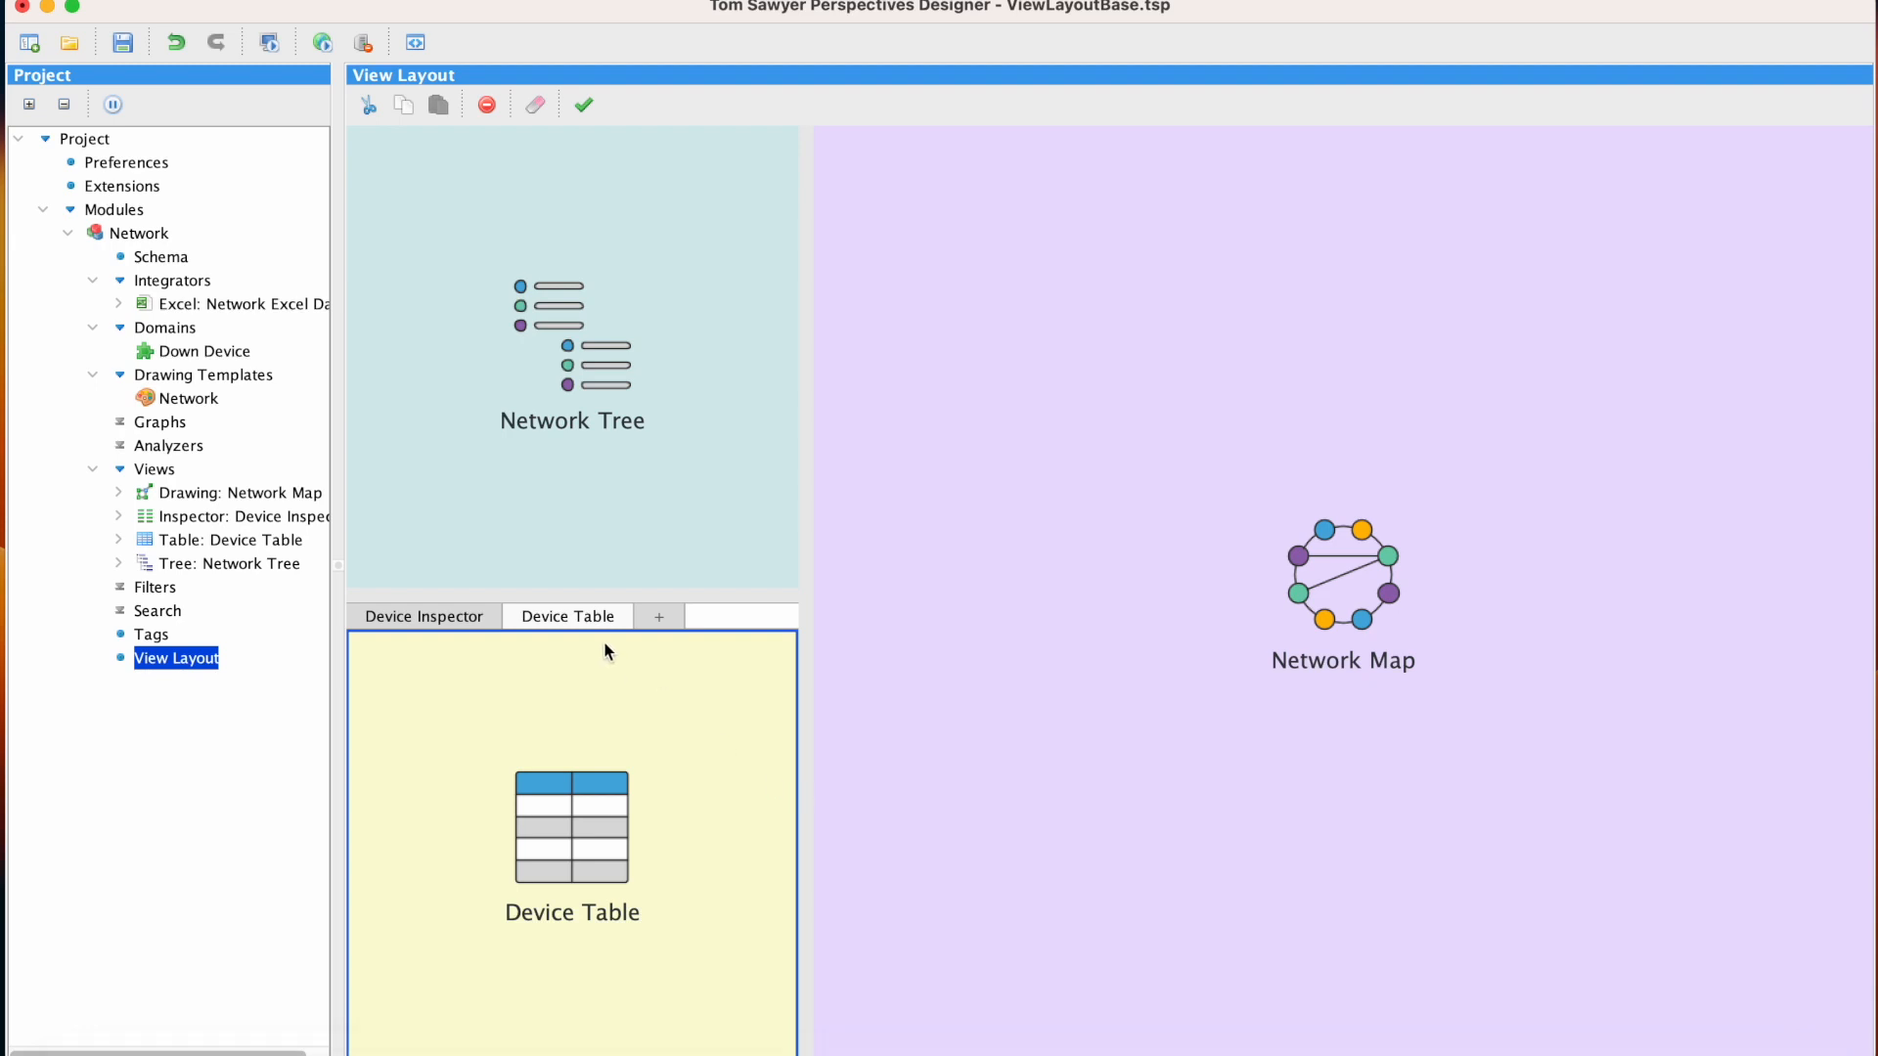
Reorder the tabs so Device Table comes before Device Inspector, and preview the layout in the web browser
drag(591, 619, 442, 615)
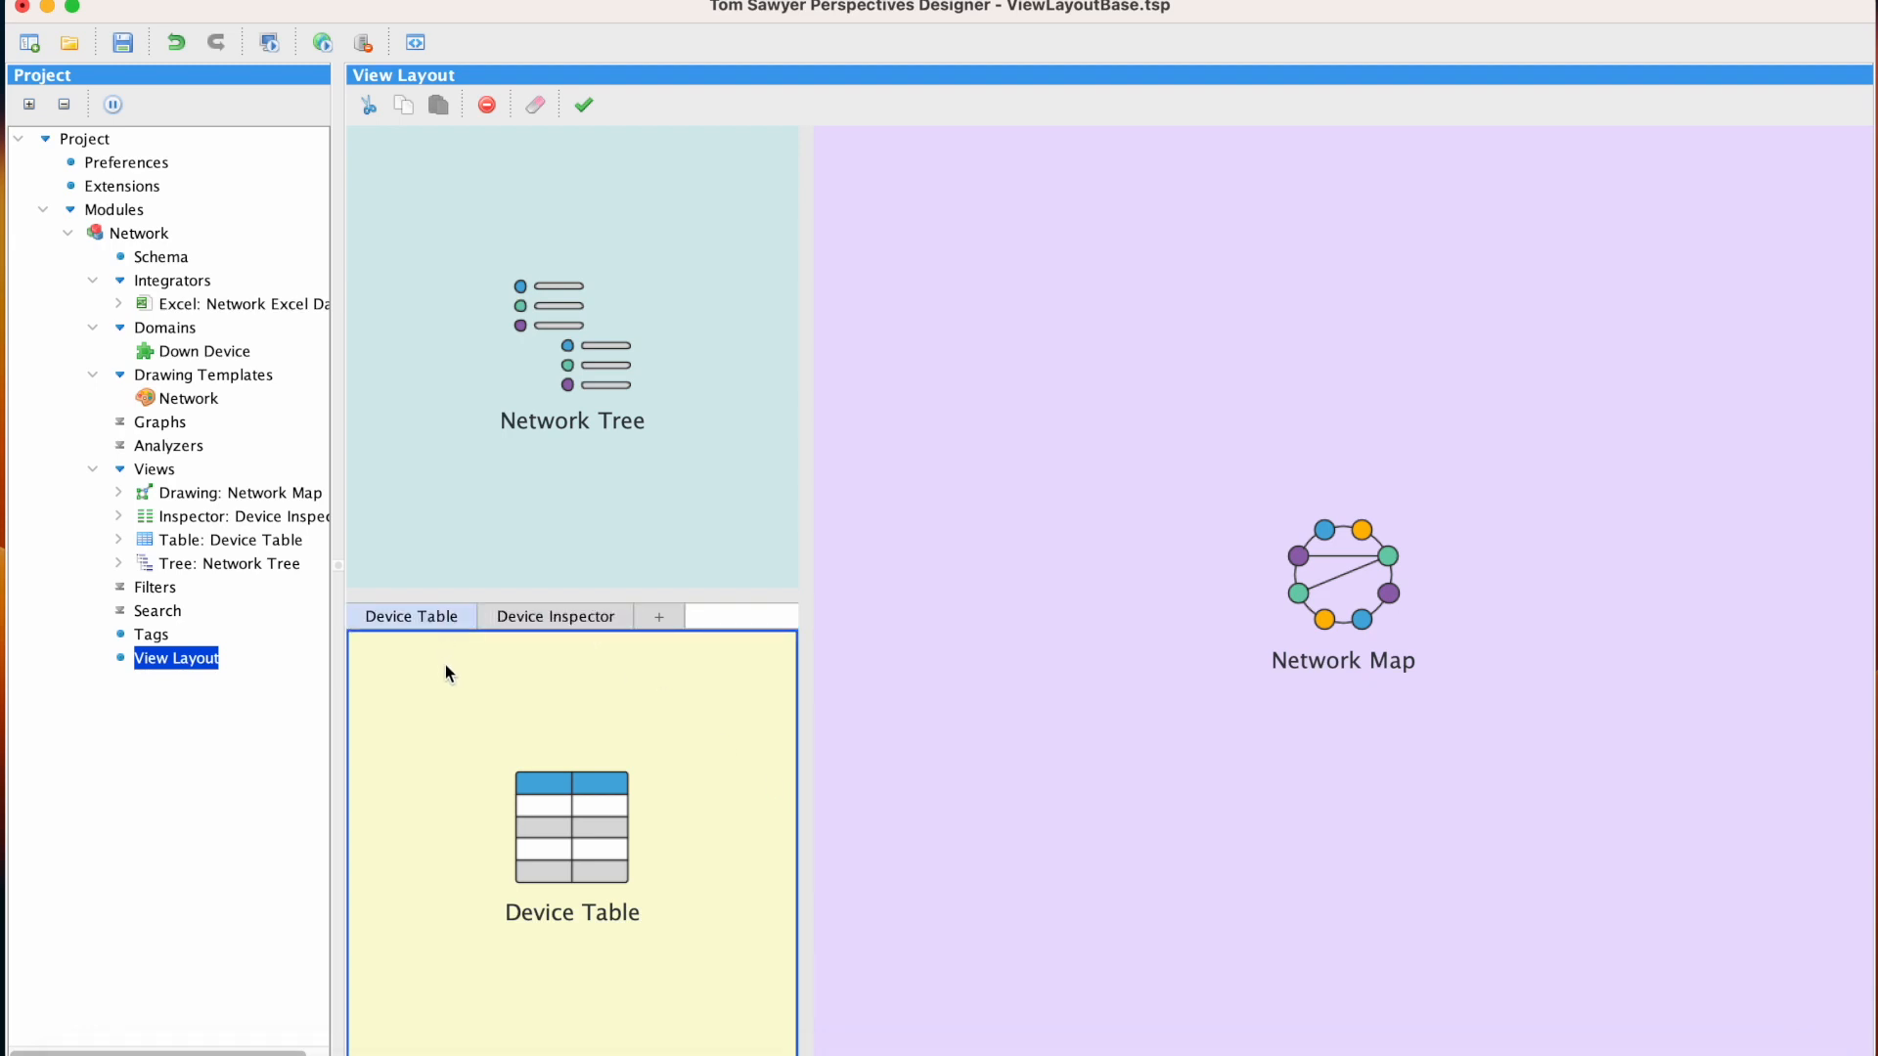
click(321, 38)
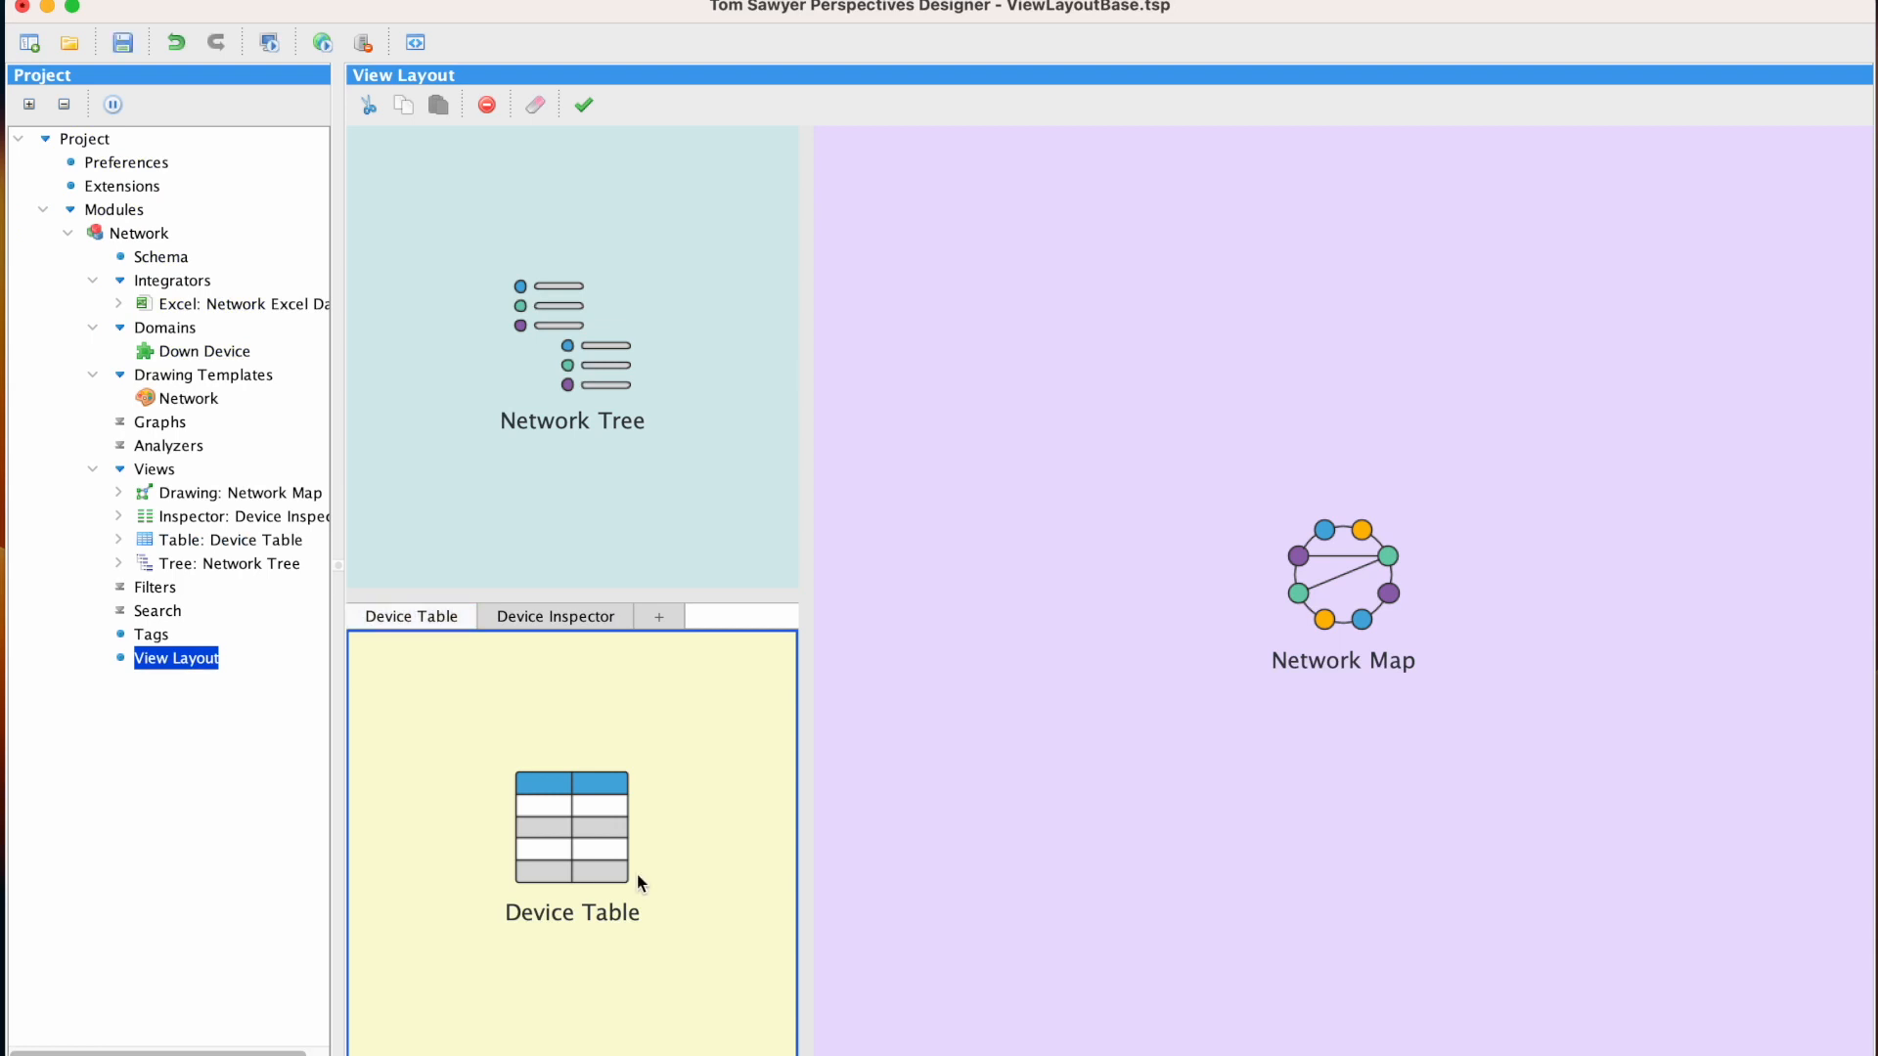
Move the Device Table into a new pane below the Network Map, clear out the emptied tab, and preview the layout in the browser
drag(636, 875, 1294, 989)
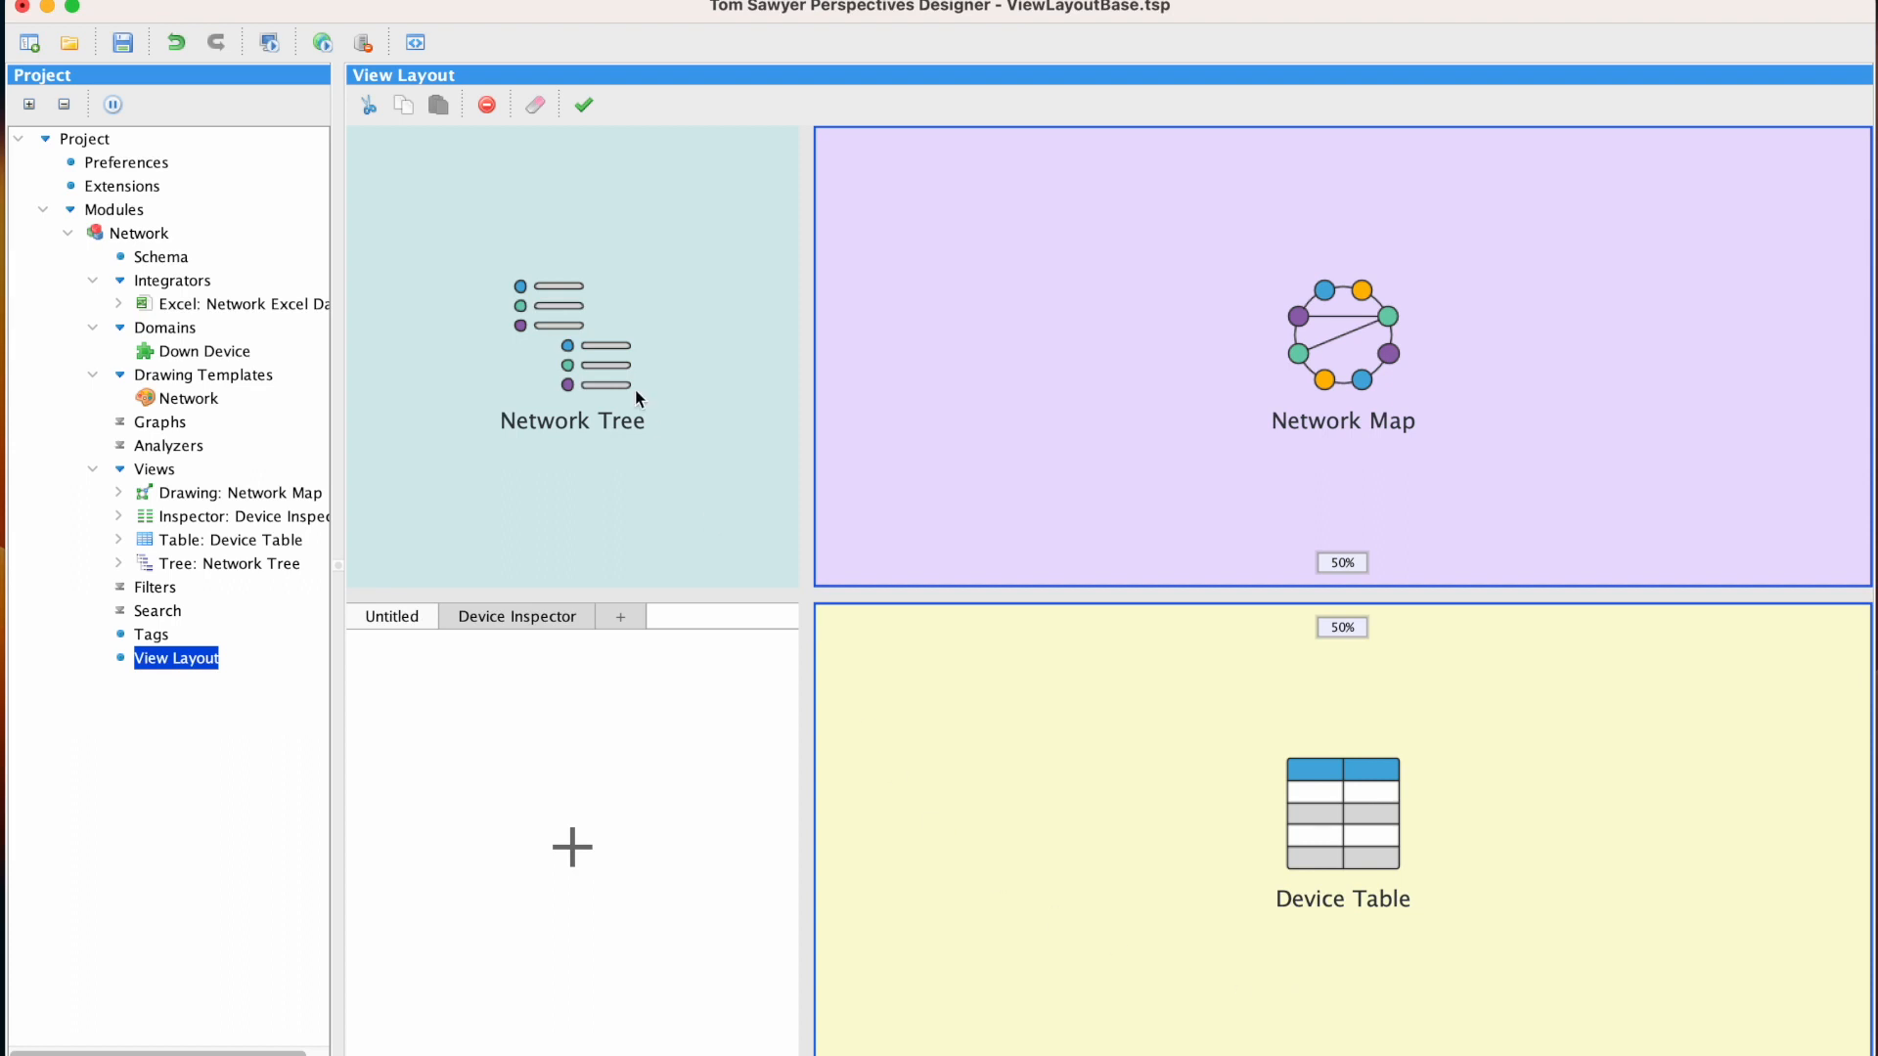
click(584, 102)
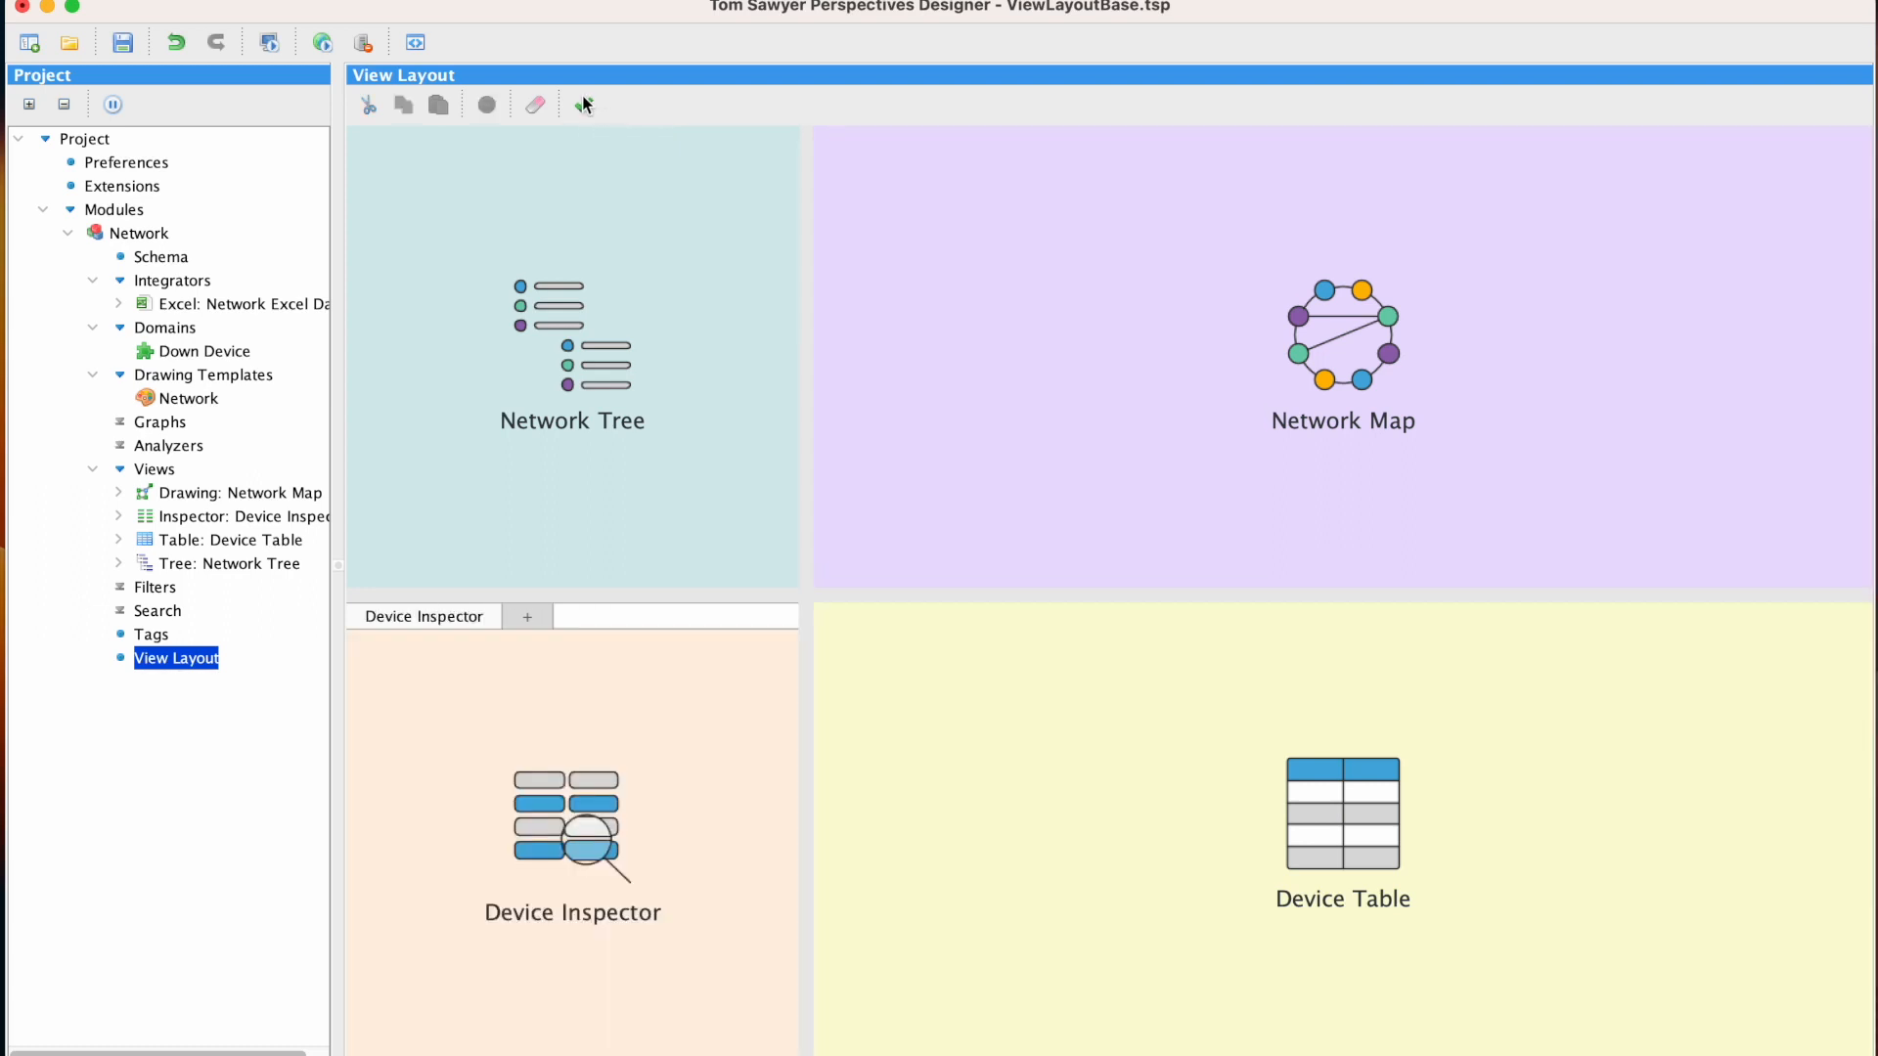
click(321, 43)
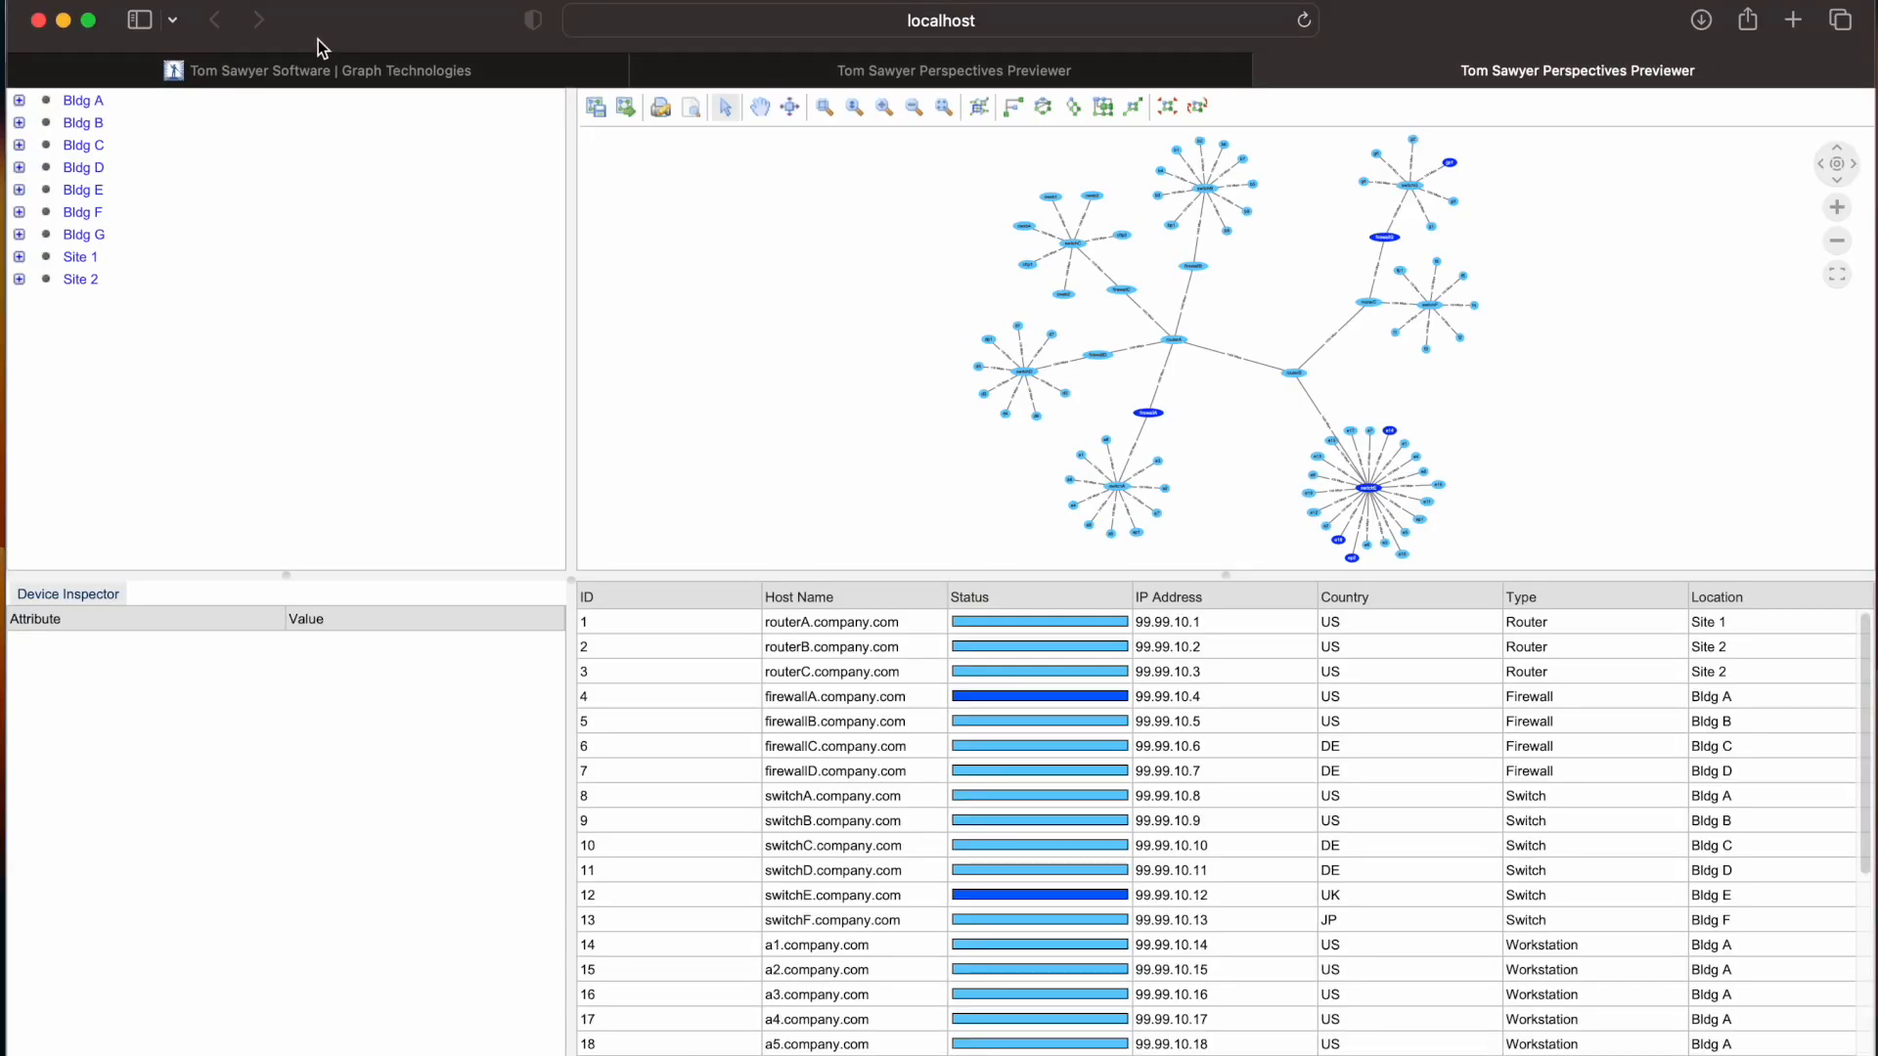
click(64, 20)
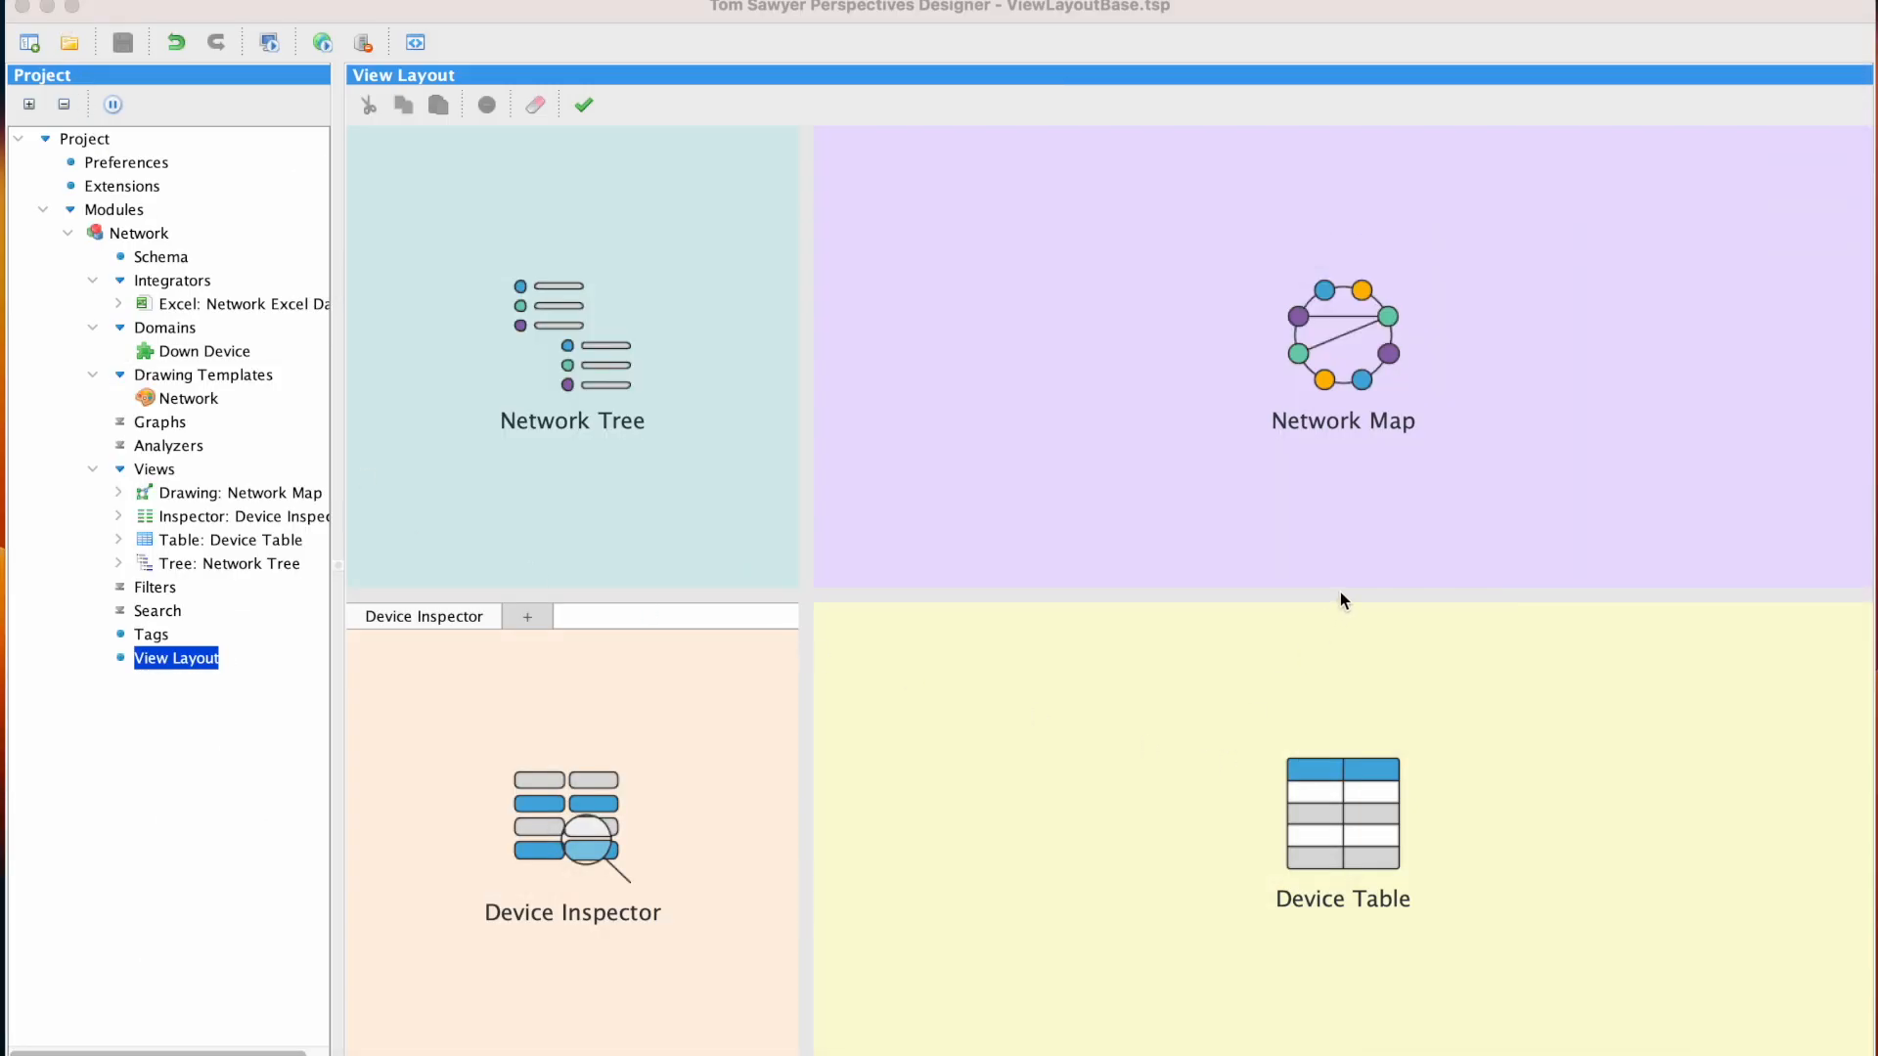
Resize both vertical splits to 70% upper and 30% lower, and preview the layout in the browser
drag(1341, 598, 1358, 786)
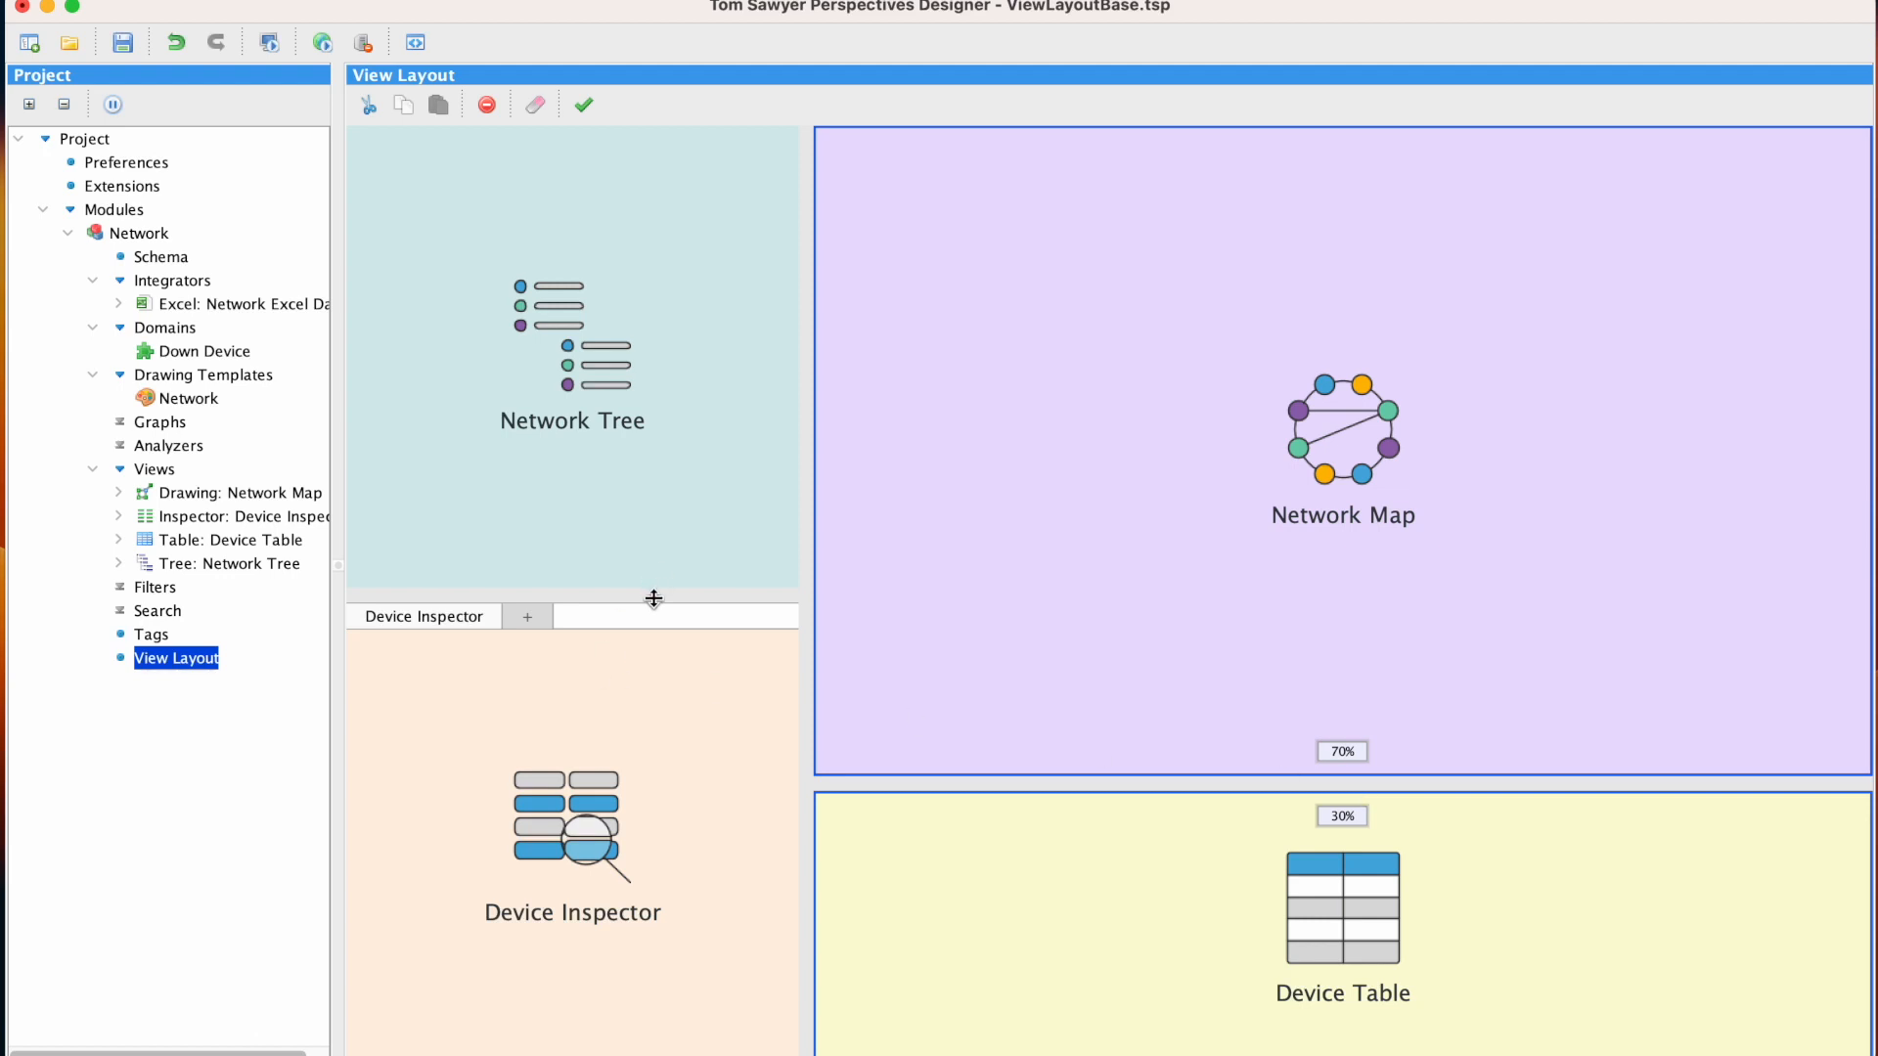
drag(653, 595, 673, 784)
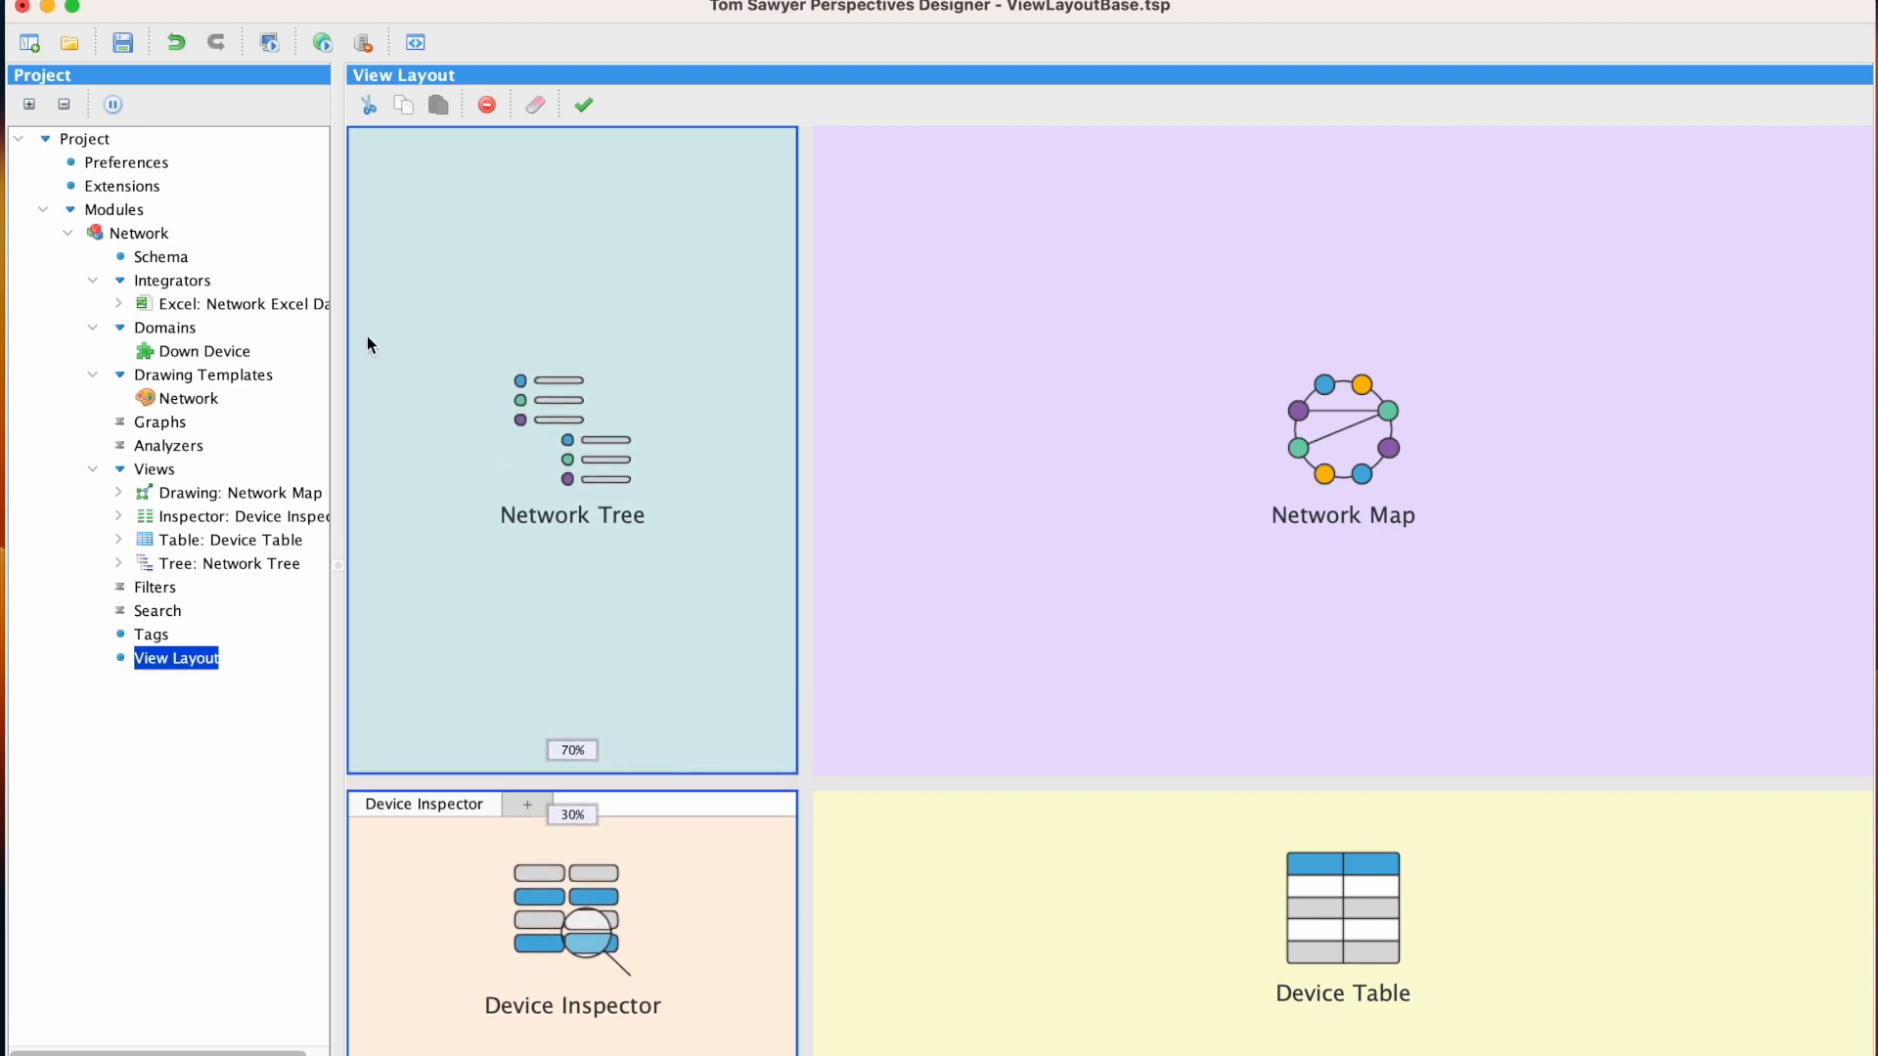
click(322, 44)
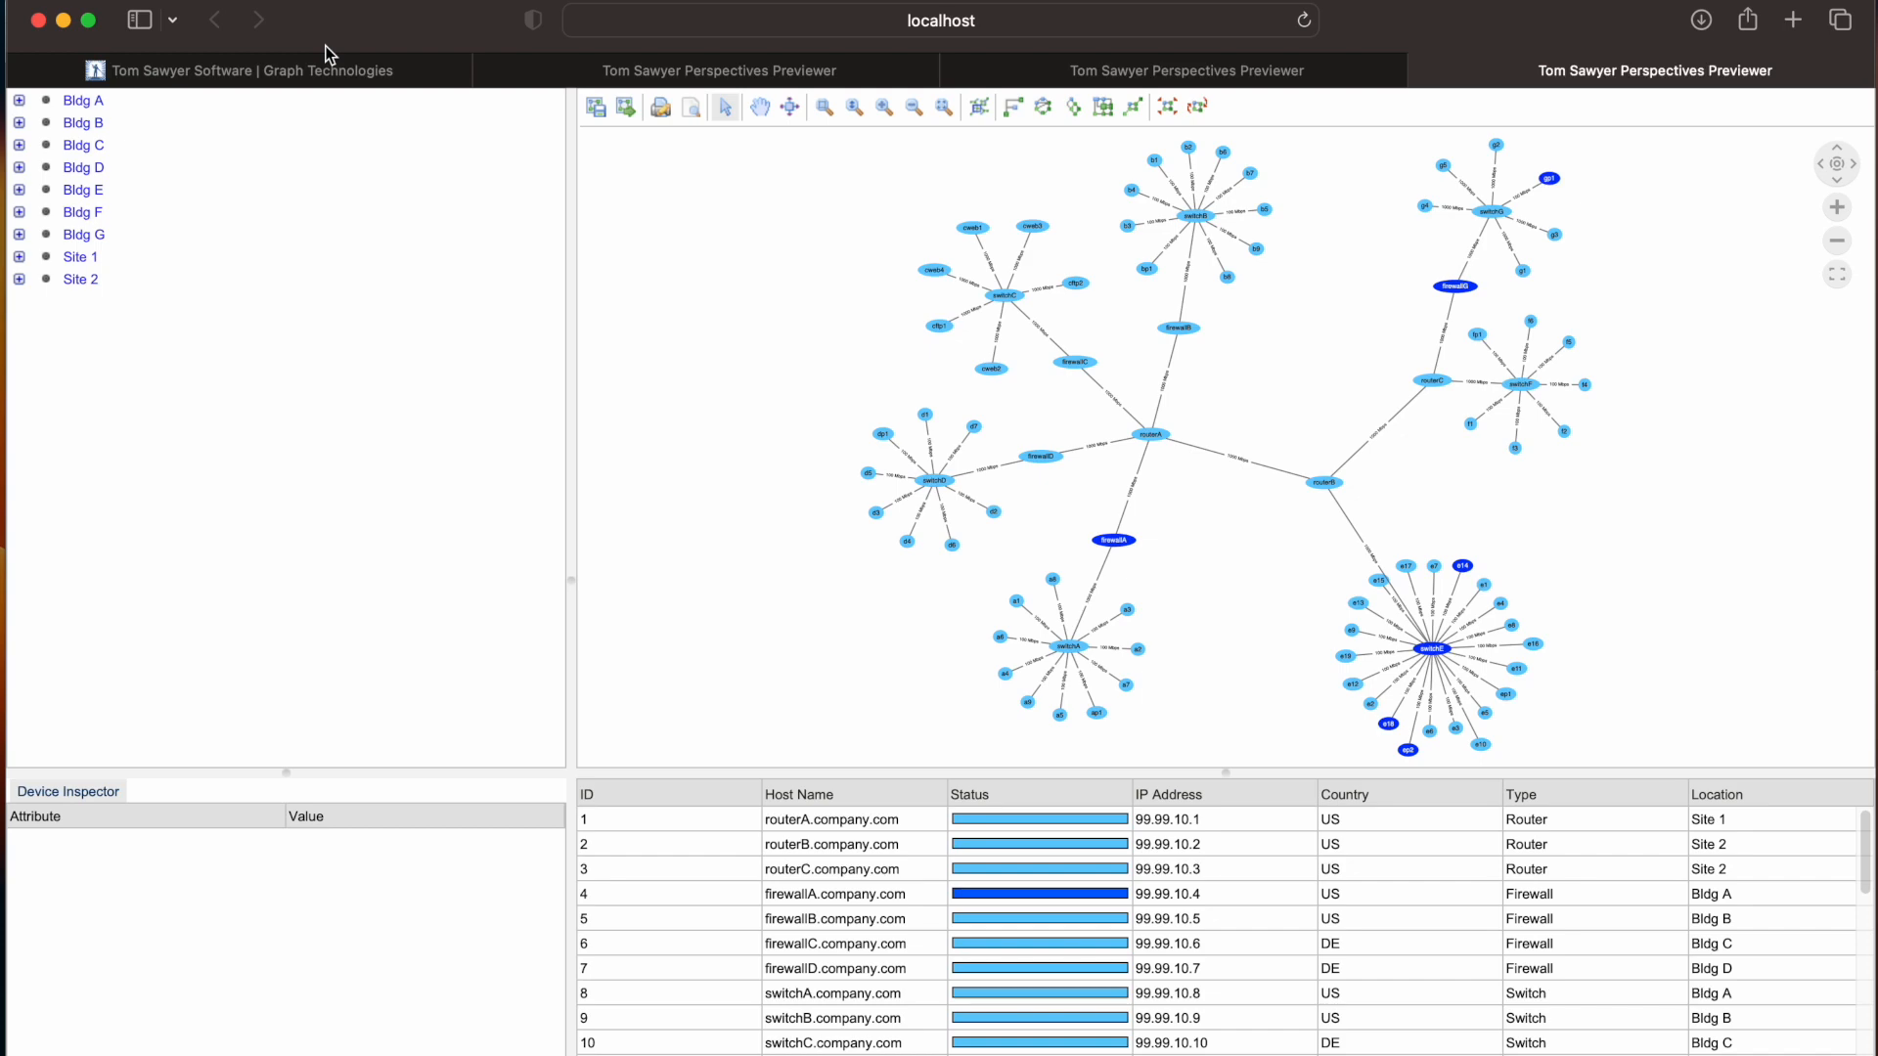
click(66, 20)
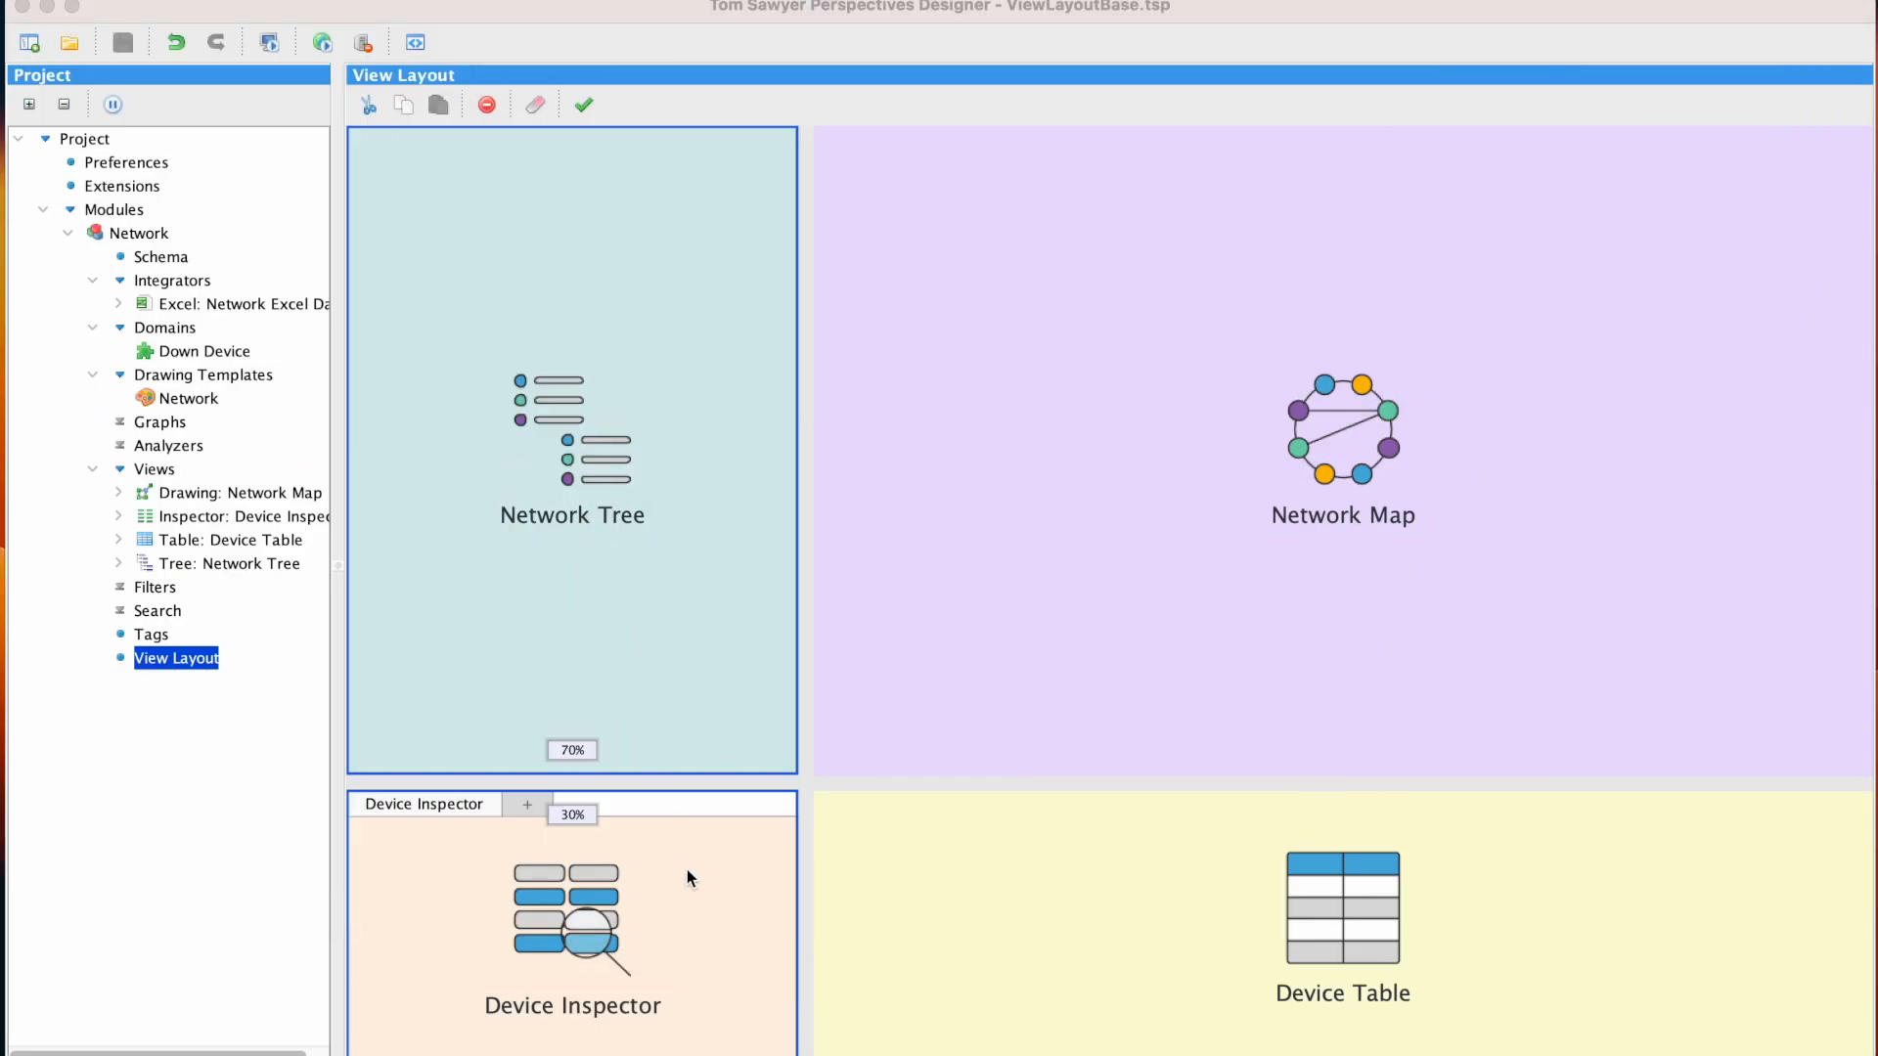
Change the Device Inspector pane's view to the Device Table
right_click(686, 875)
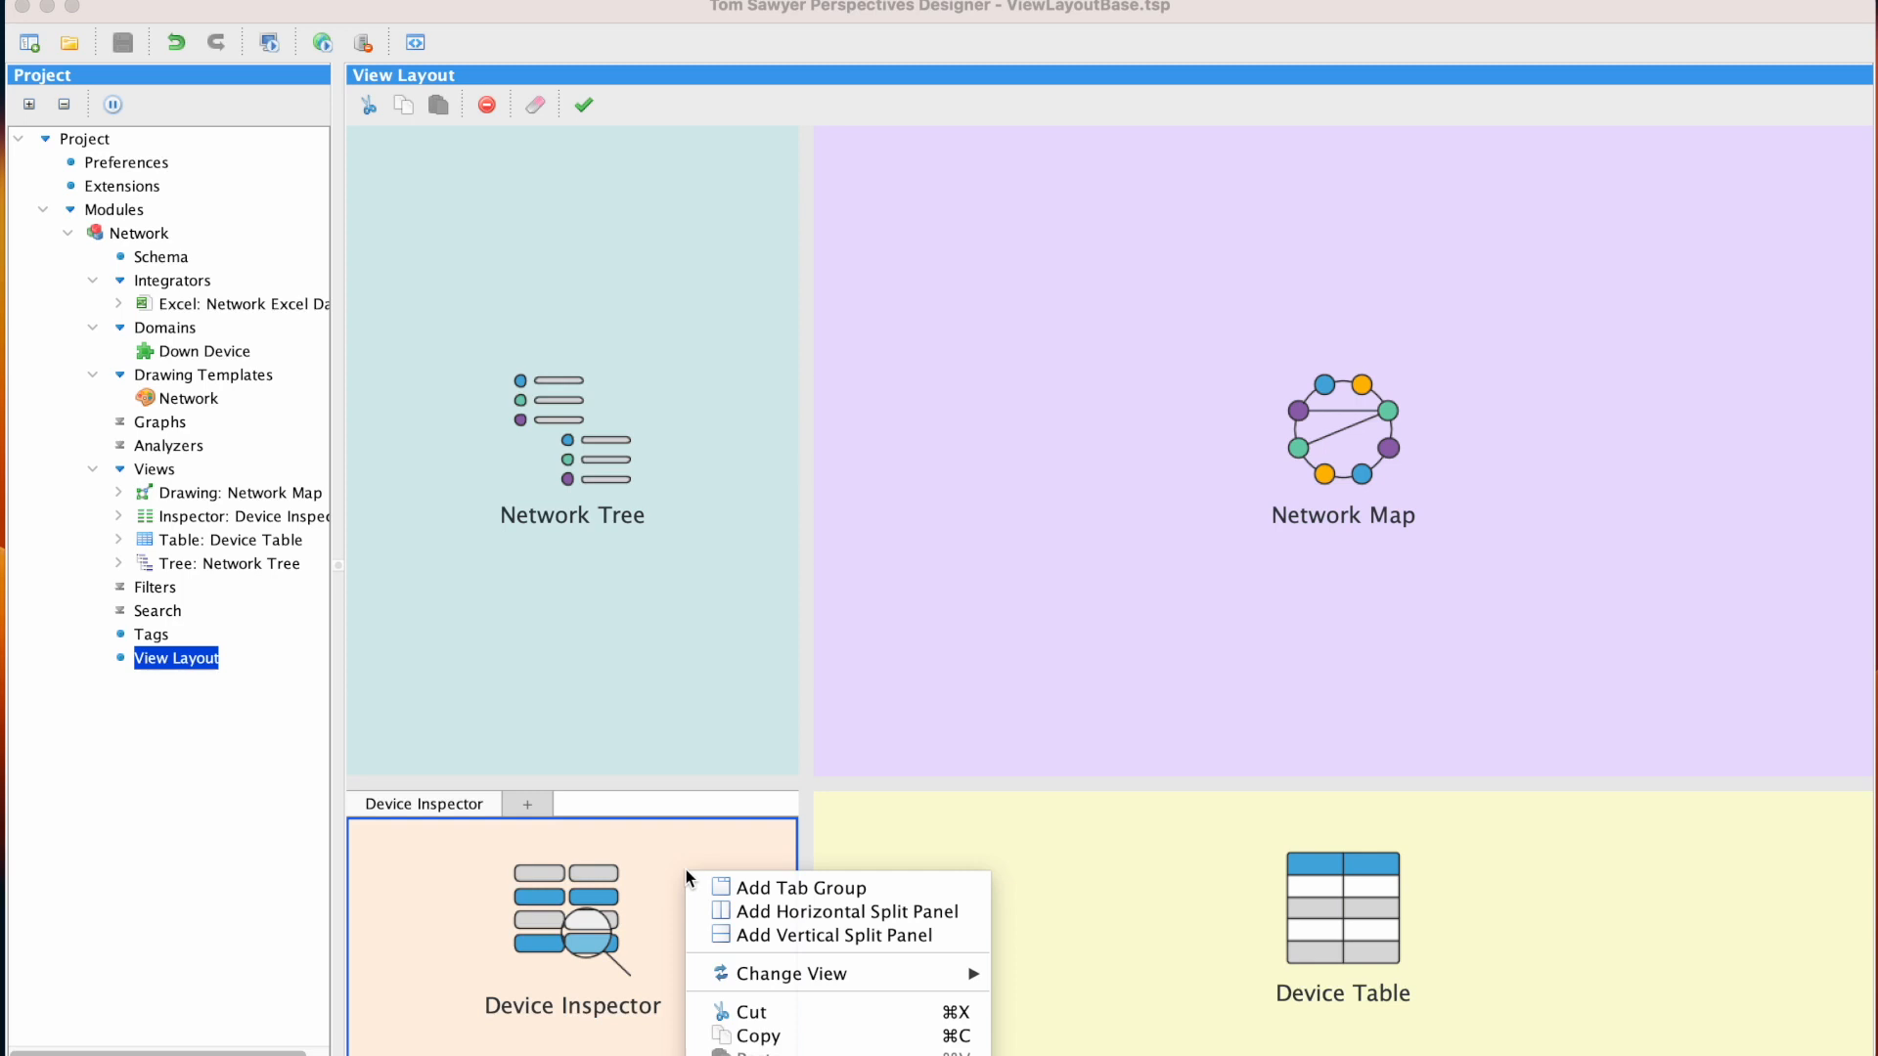
mouse_move(907, 974)
mouse_move(1125, 1022)
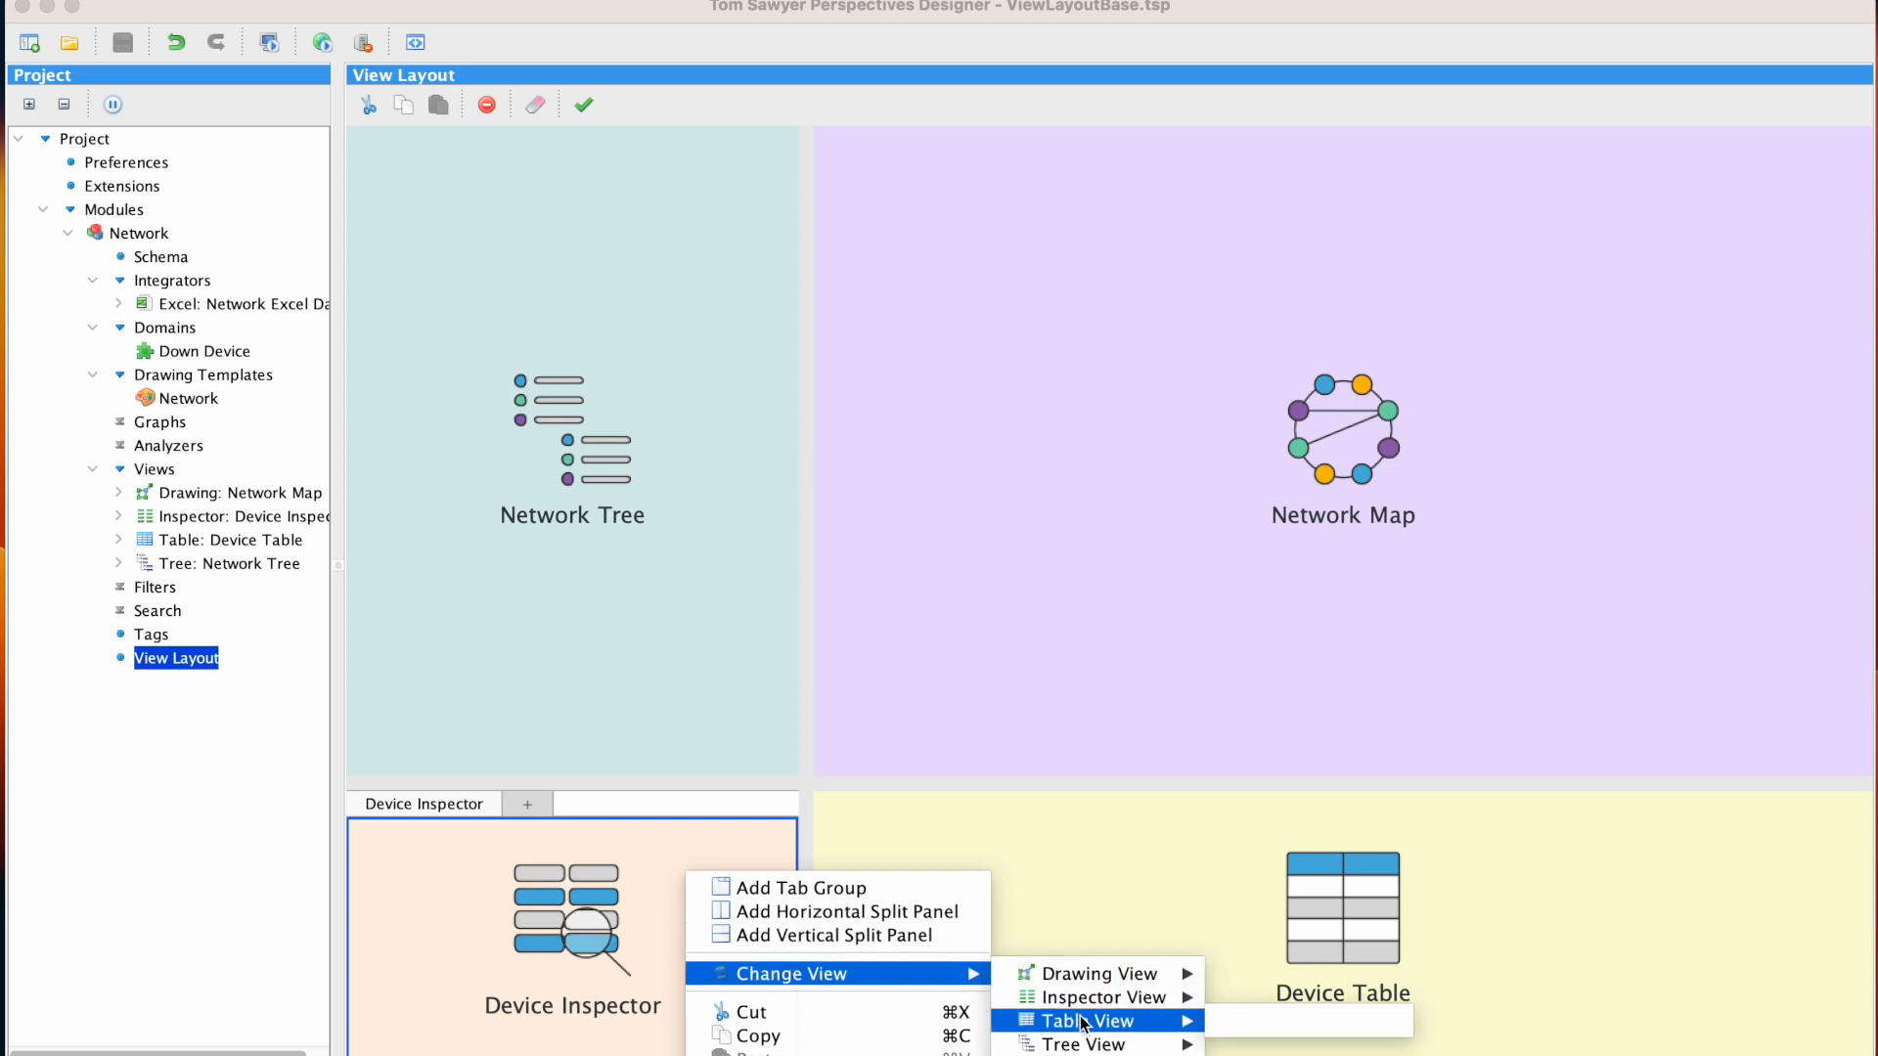
click(1271, 1021)
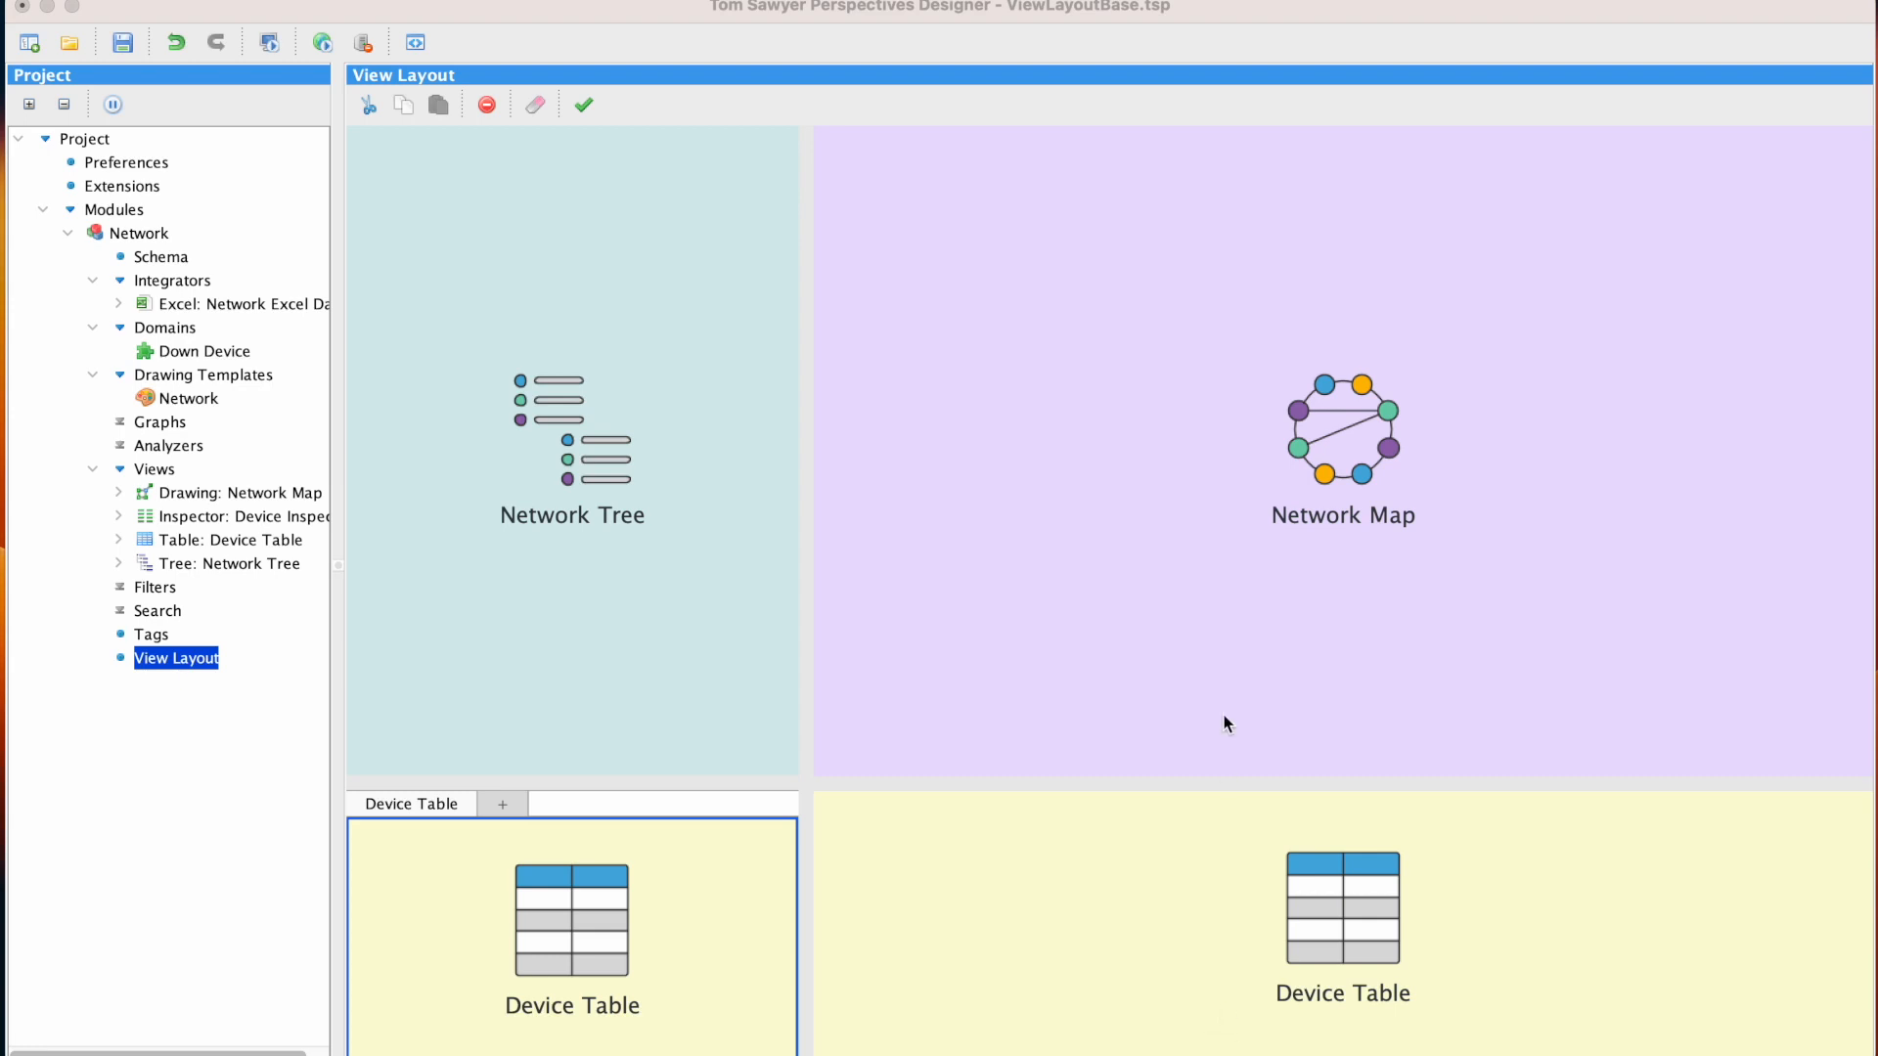
Copy the Network Map into the pane below it, replacing the Device Table, and preview the layout in the browser
click(1229, 619)
right_click(1229, 620)
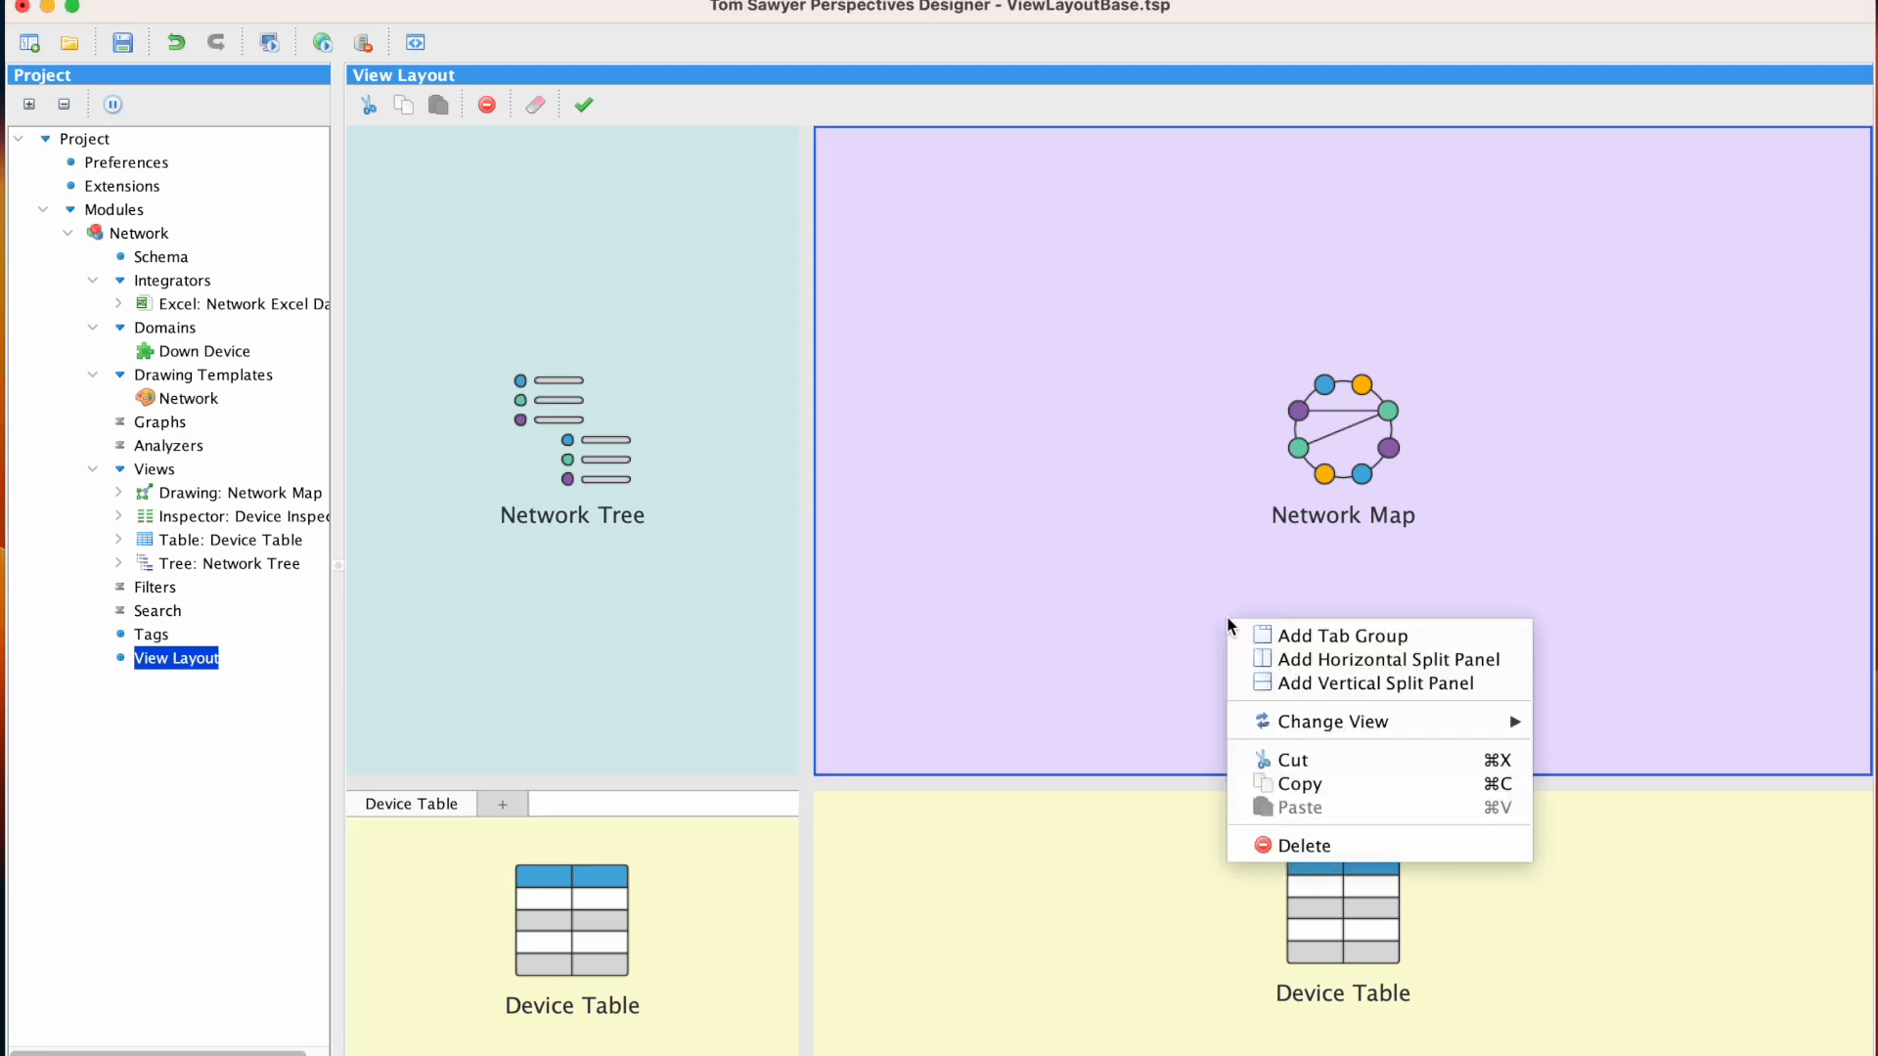
click(1379, 783)
click(1207, 865)
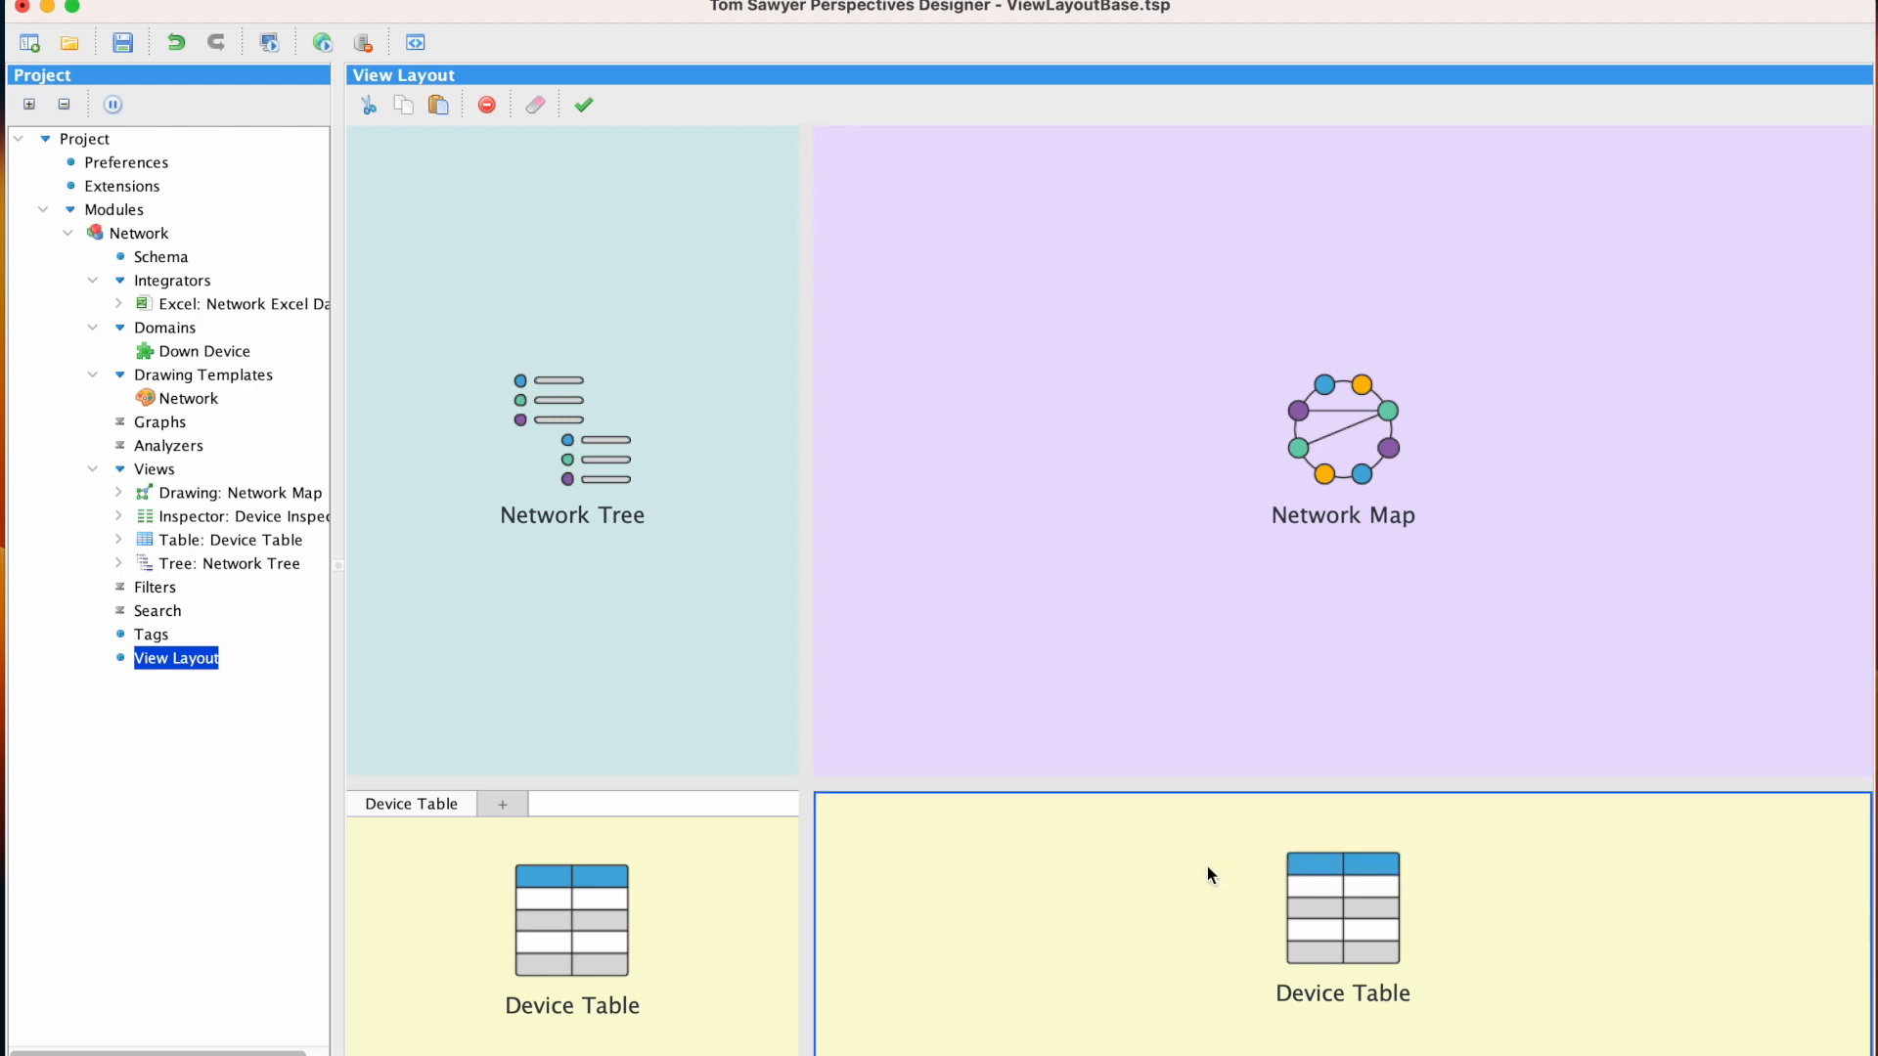
right_click(1207, 866)
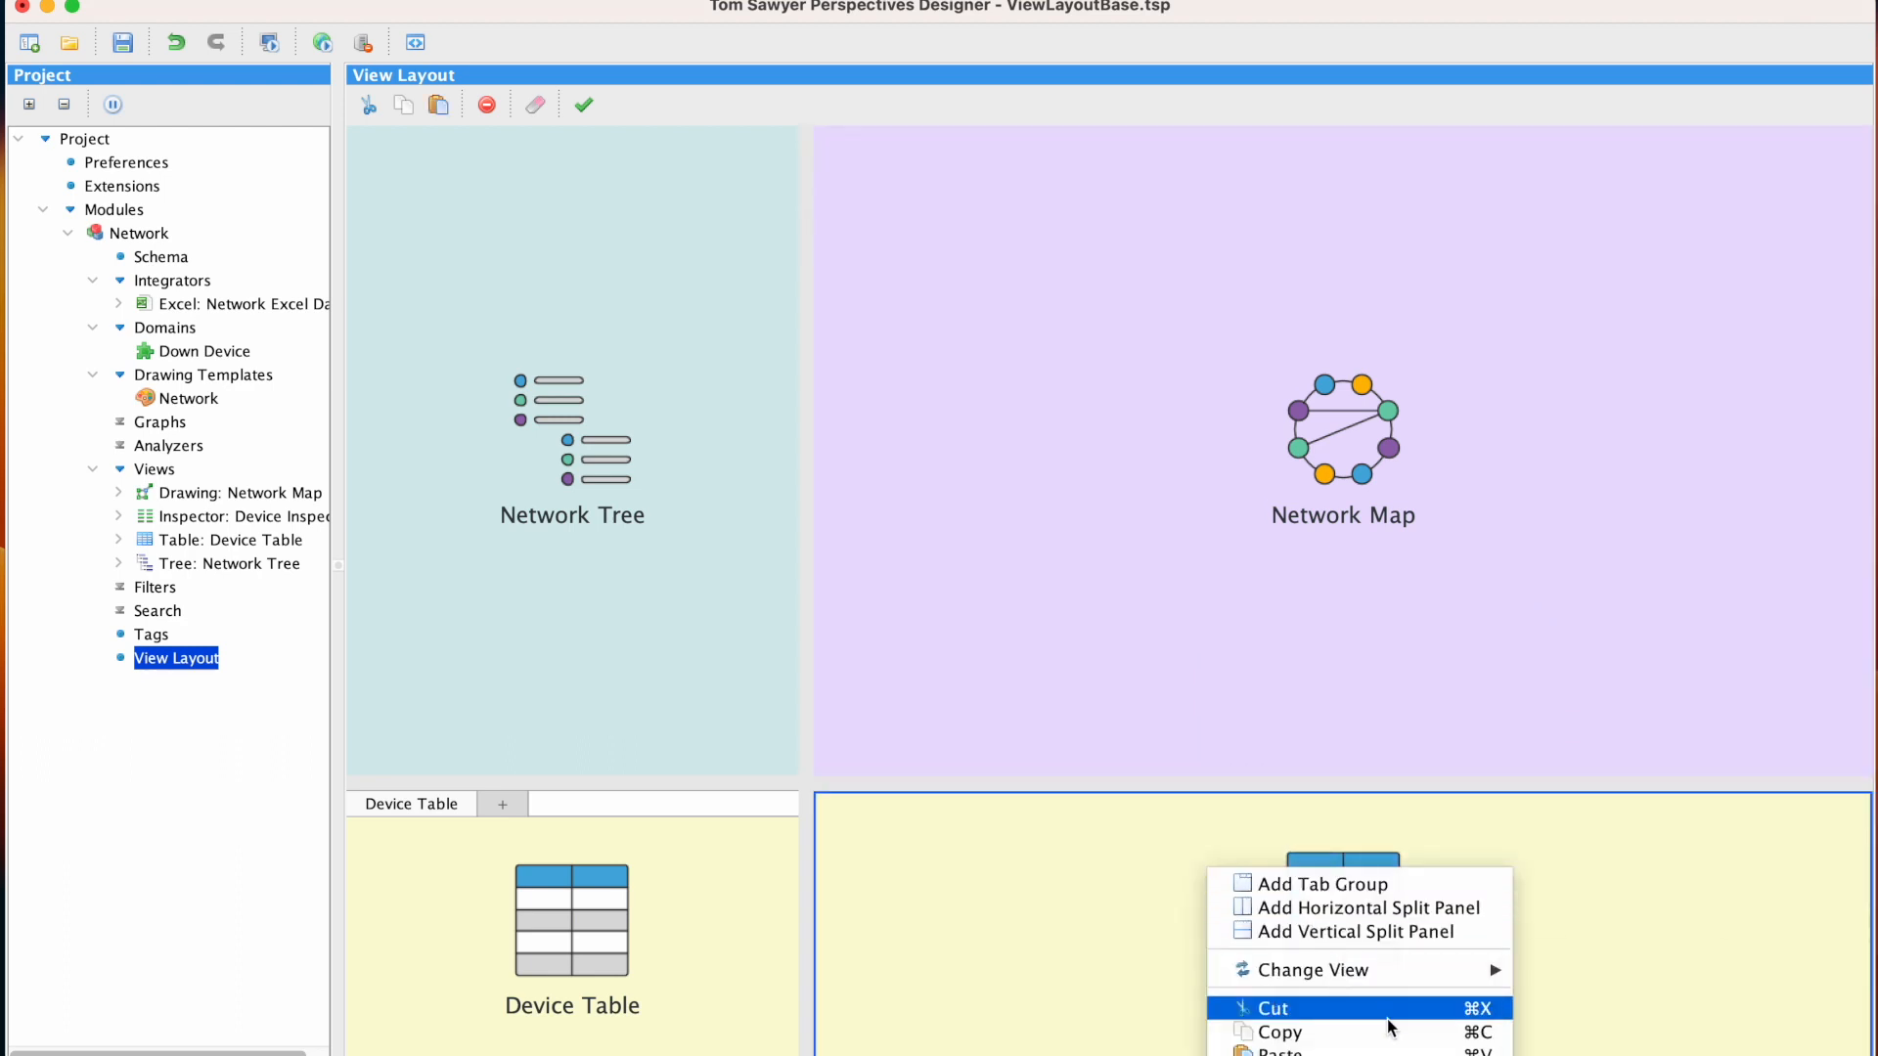
click(1391, 1051)
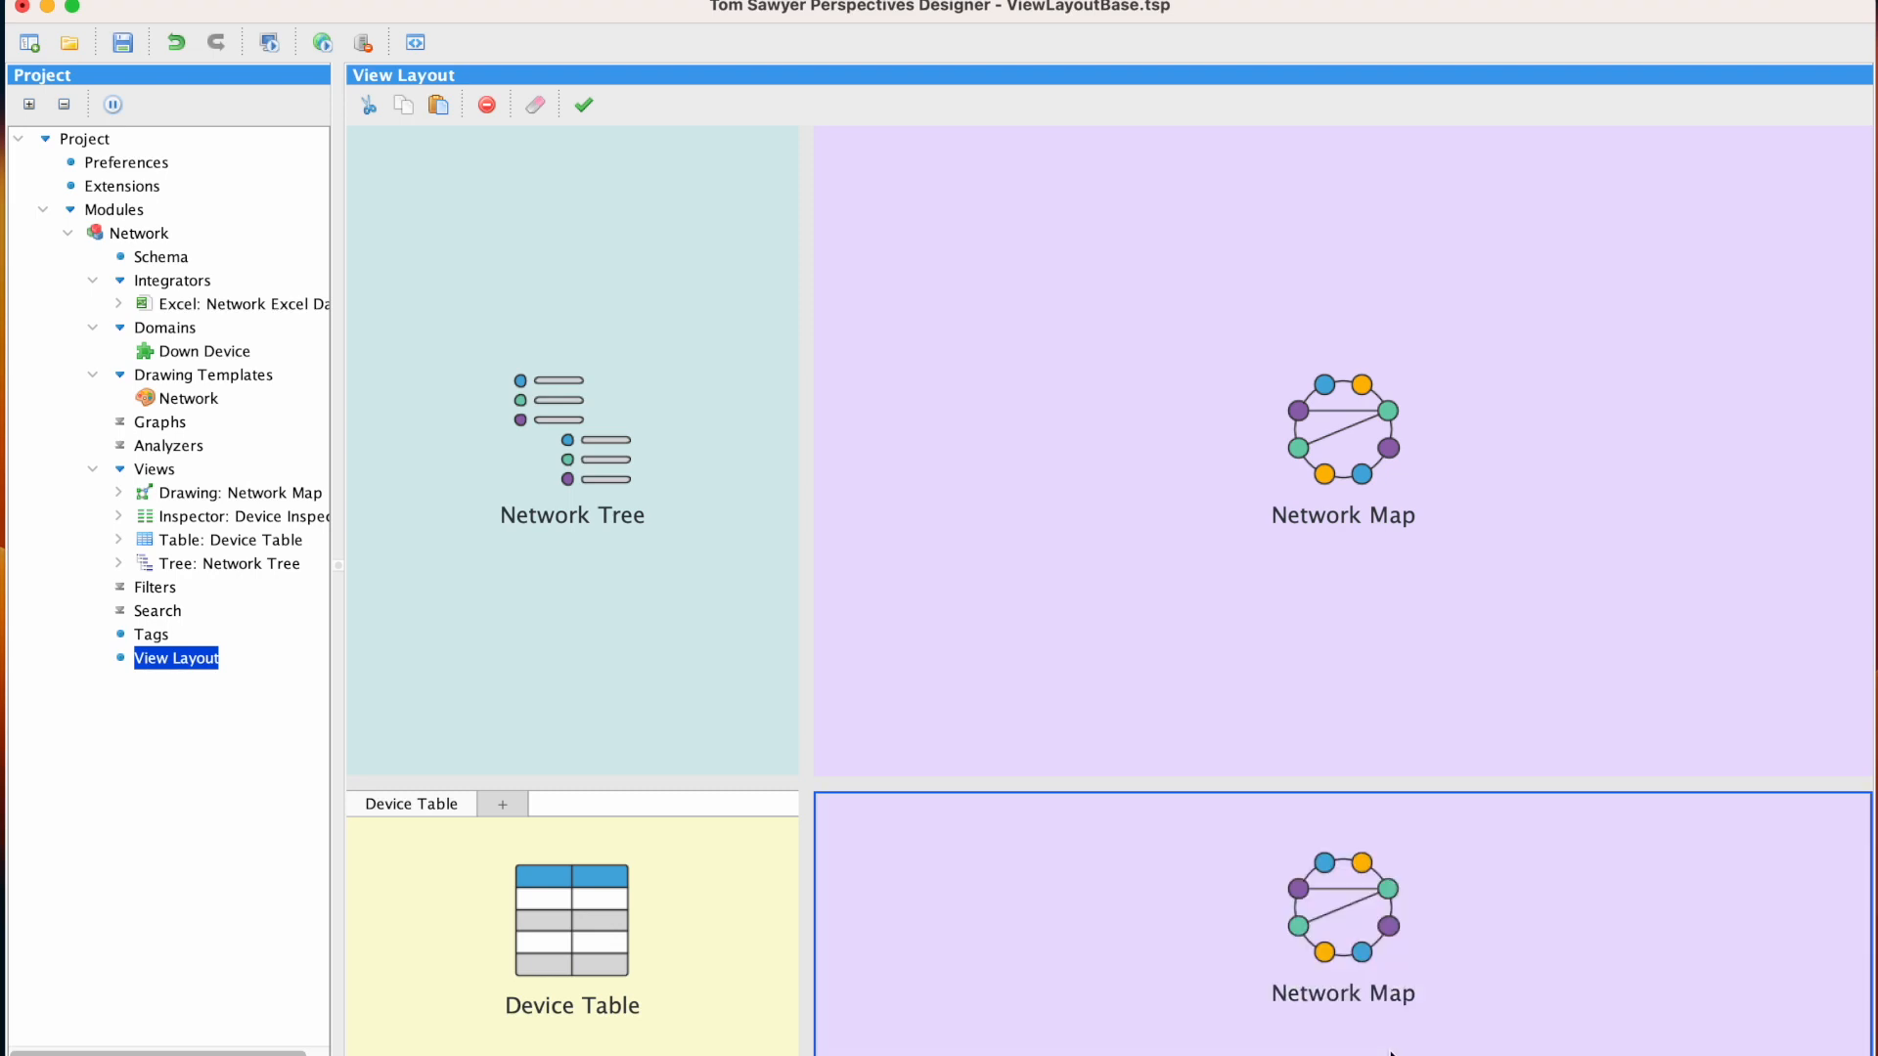
click(321, 43)
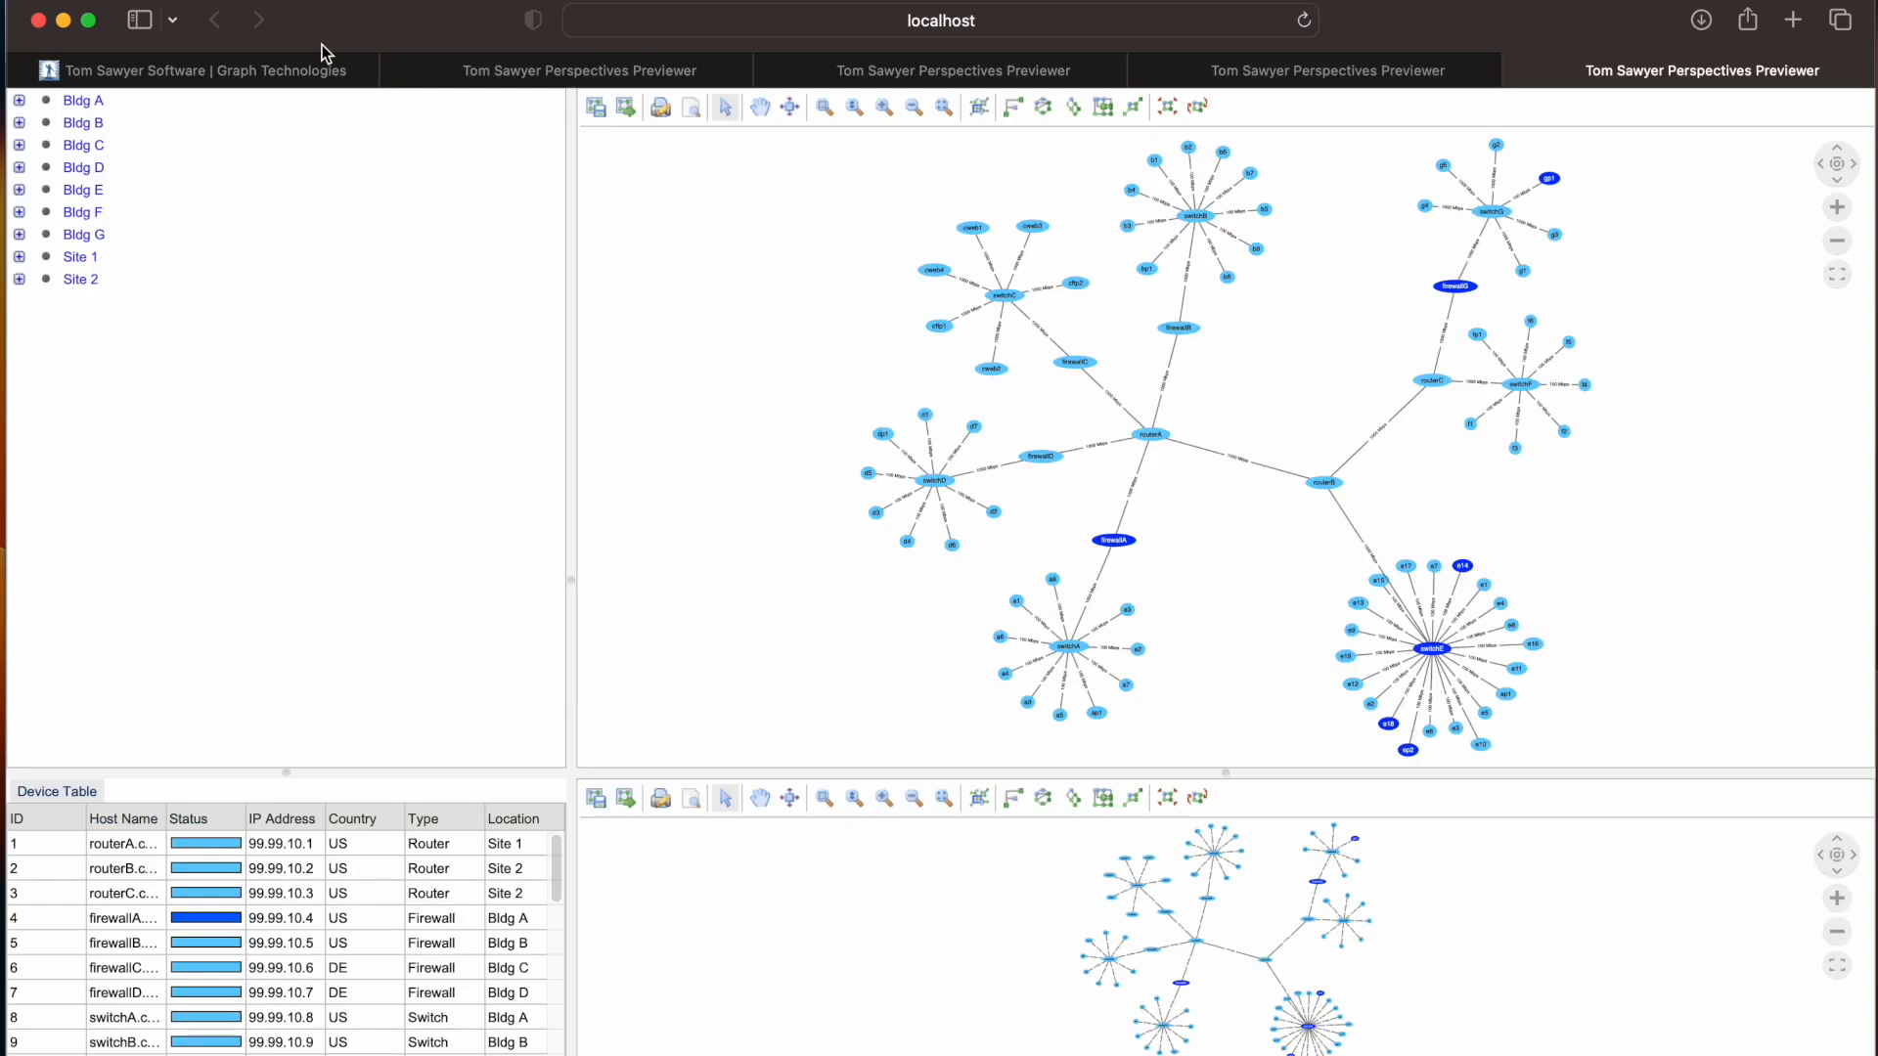
click(63, 22)
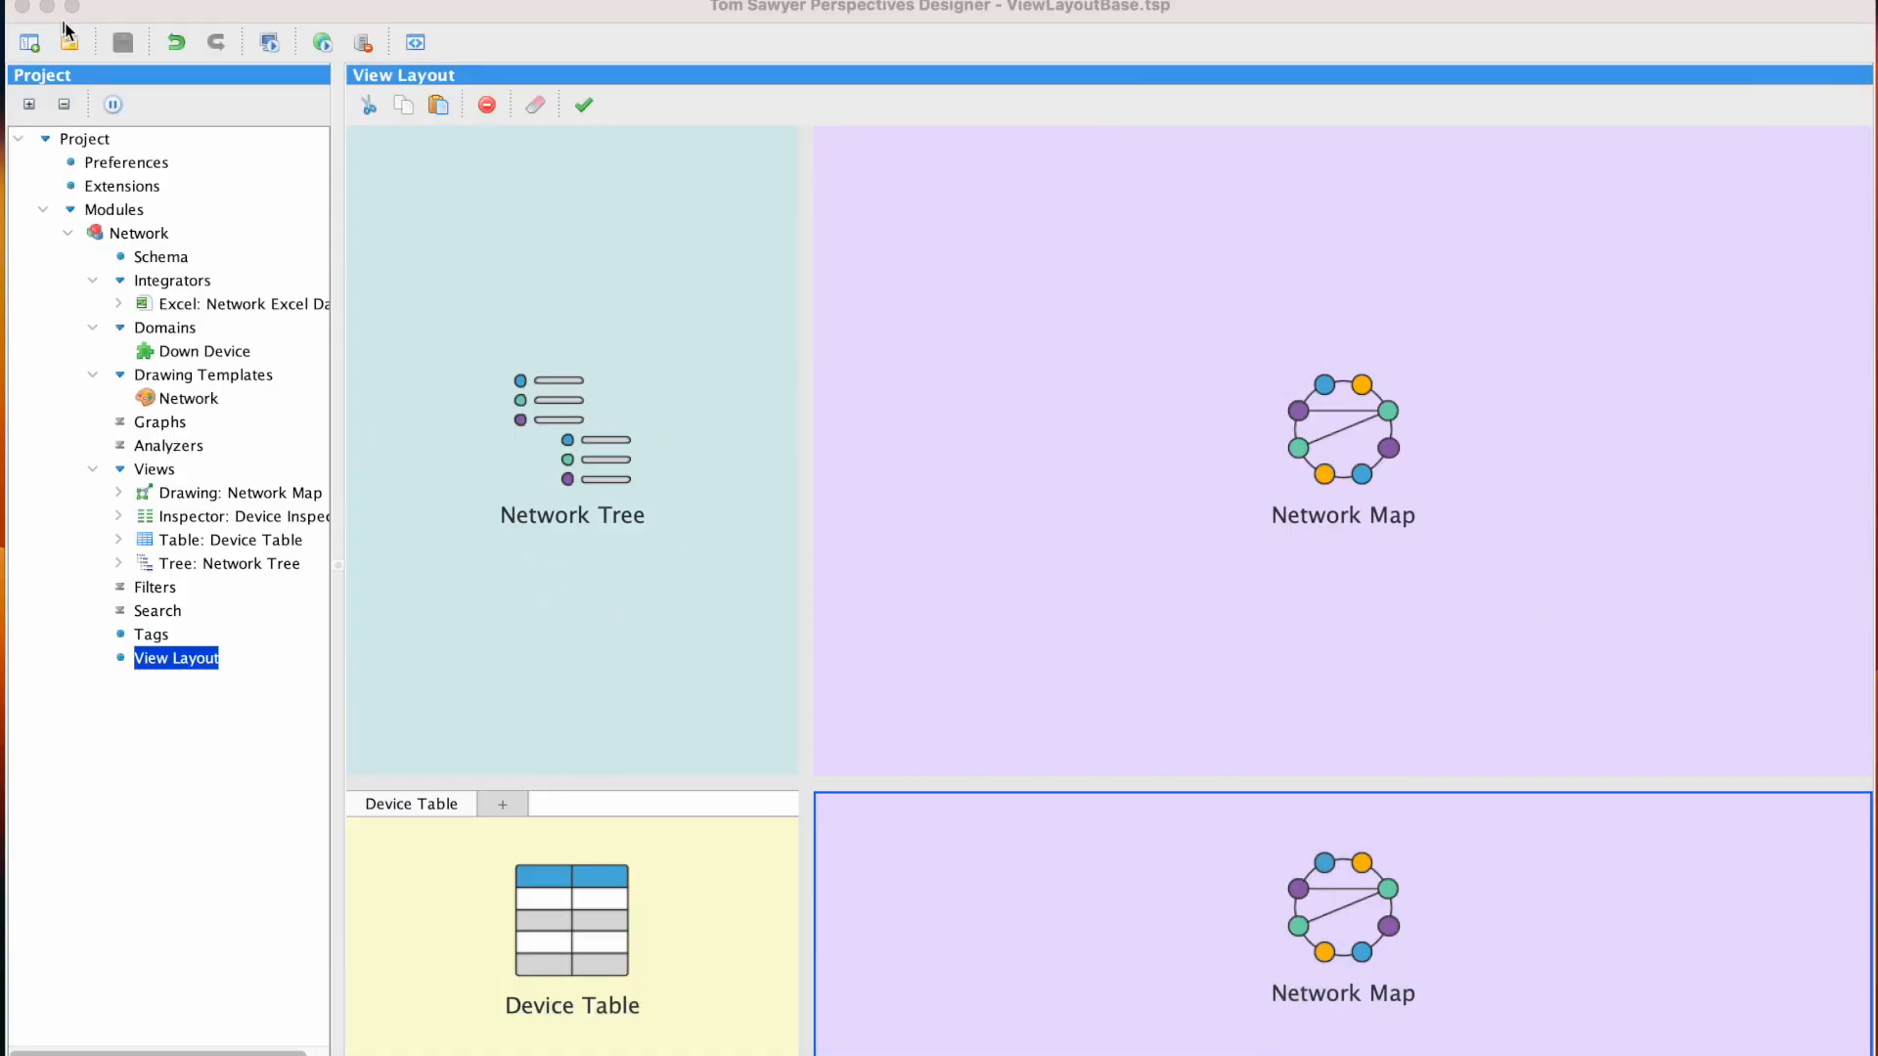
Change the view in the tabbed pane below the Network Tree to the Device Inspector
right_click(685, 873)
mouse_move(882, 977)
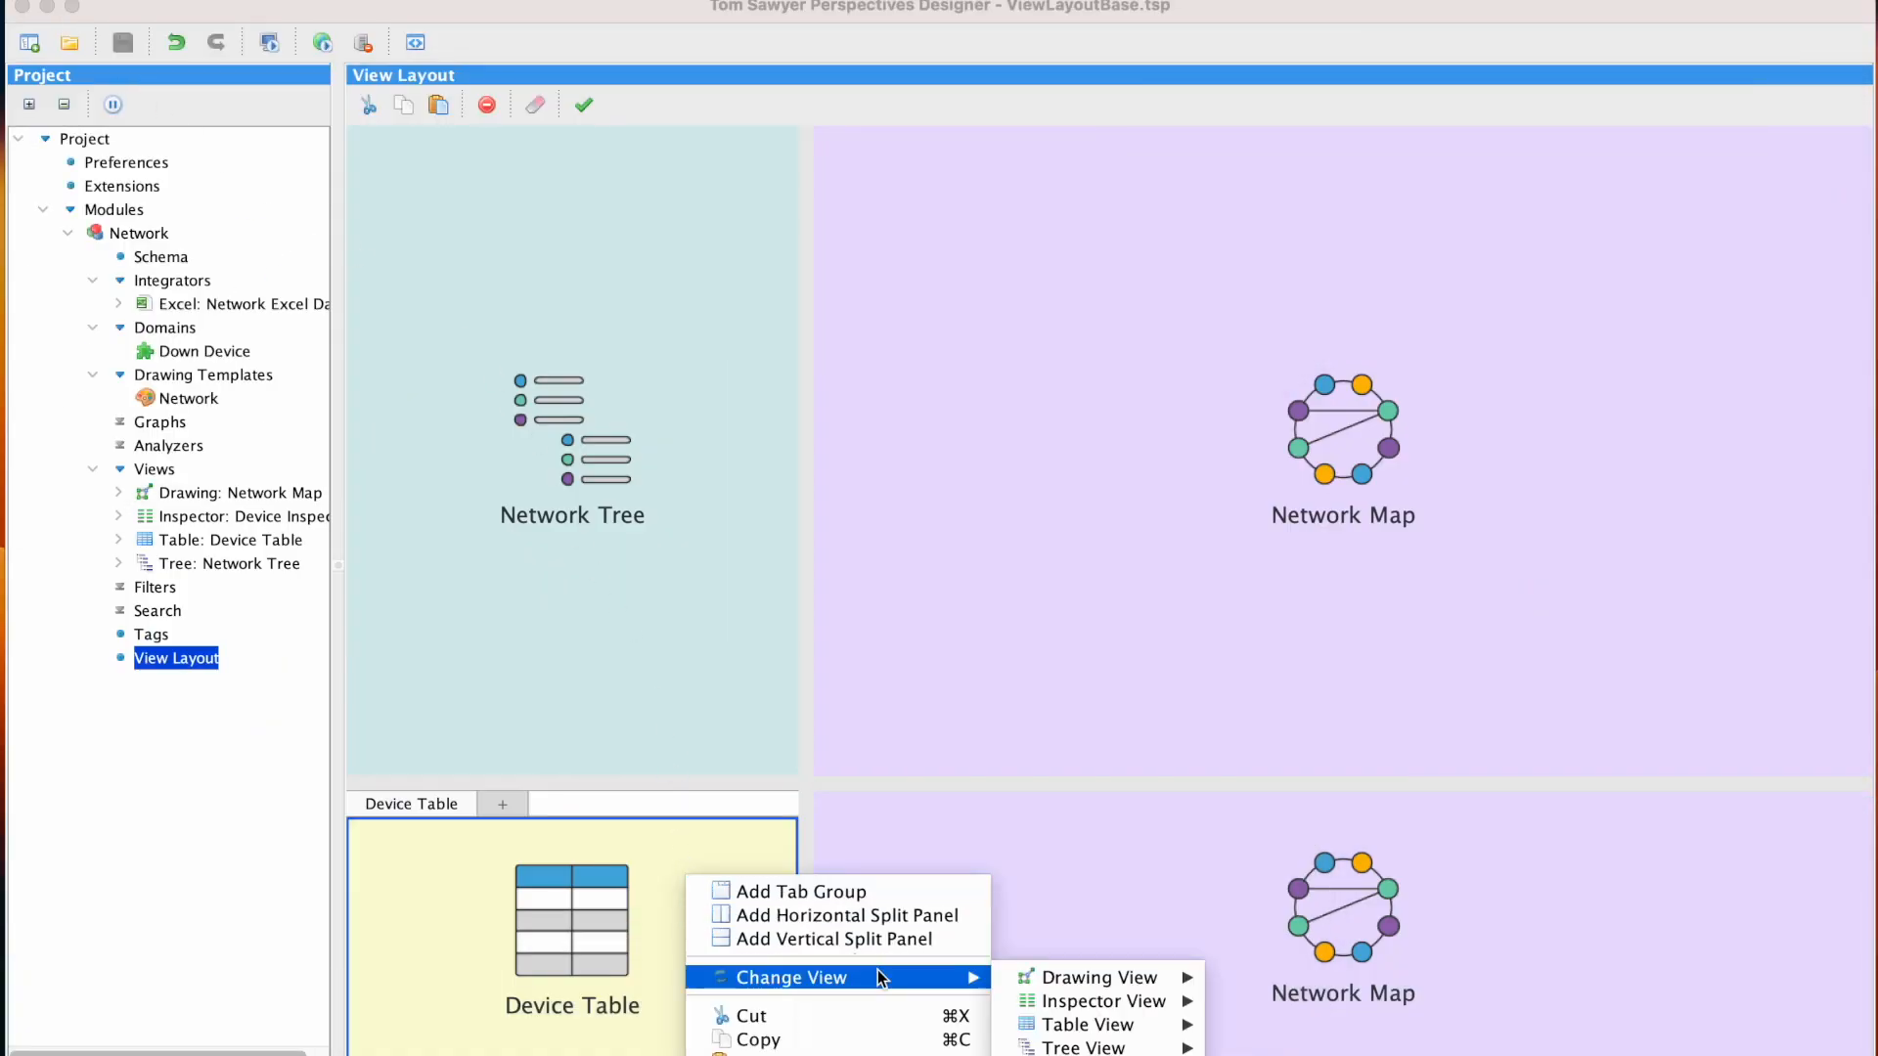
mouse_move(1072, 1001)
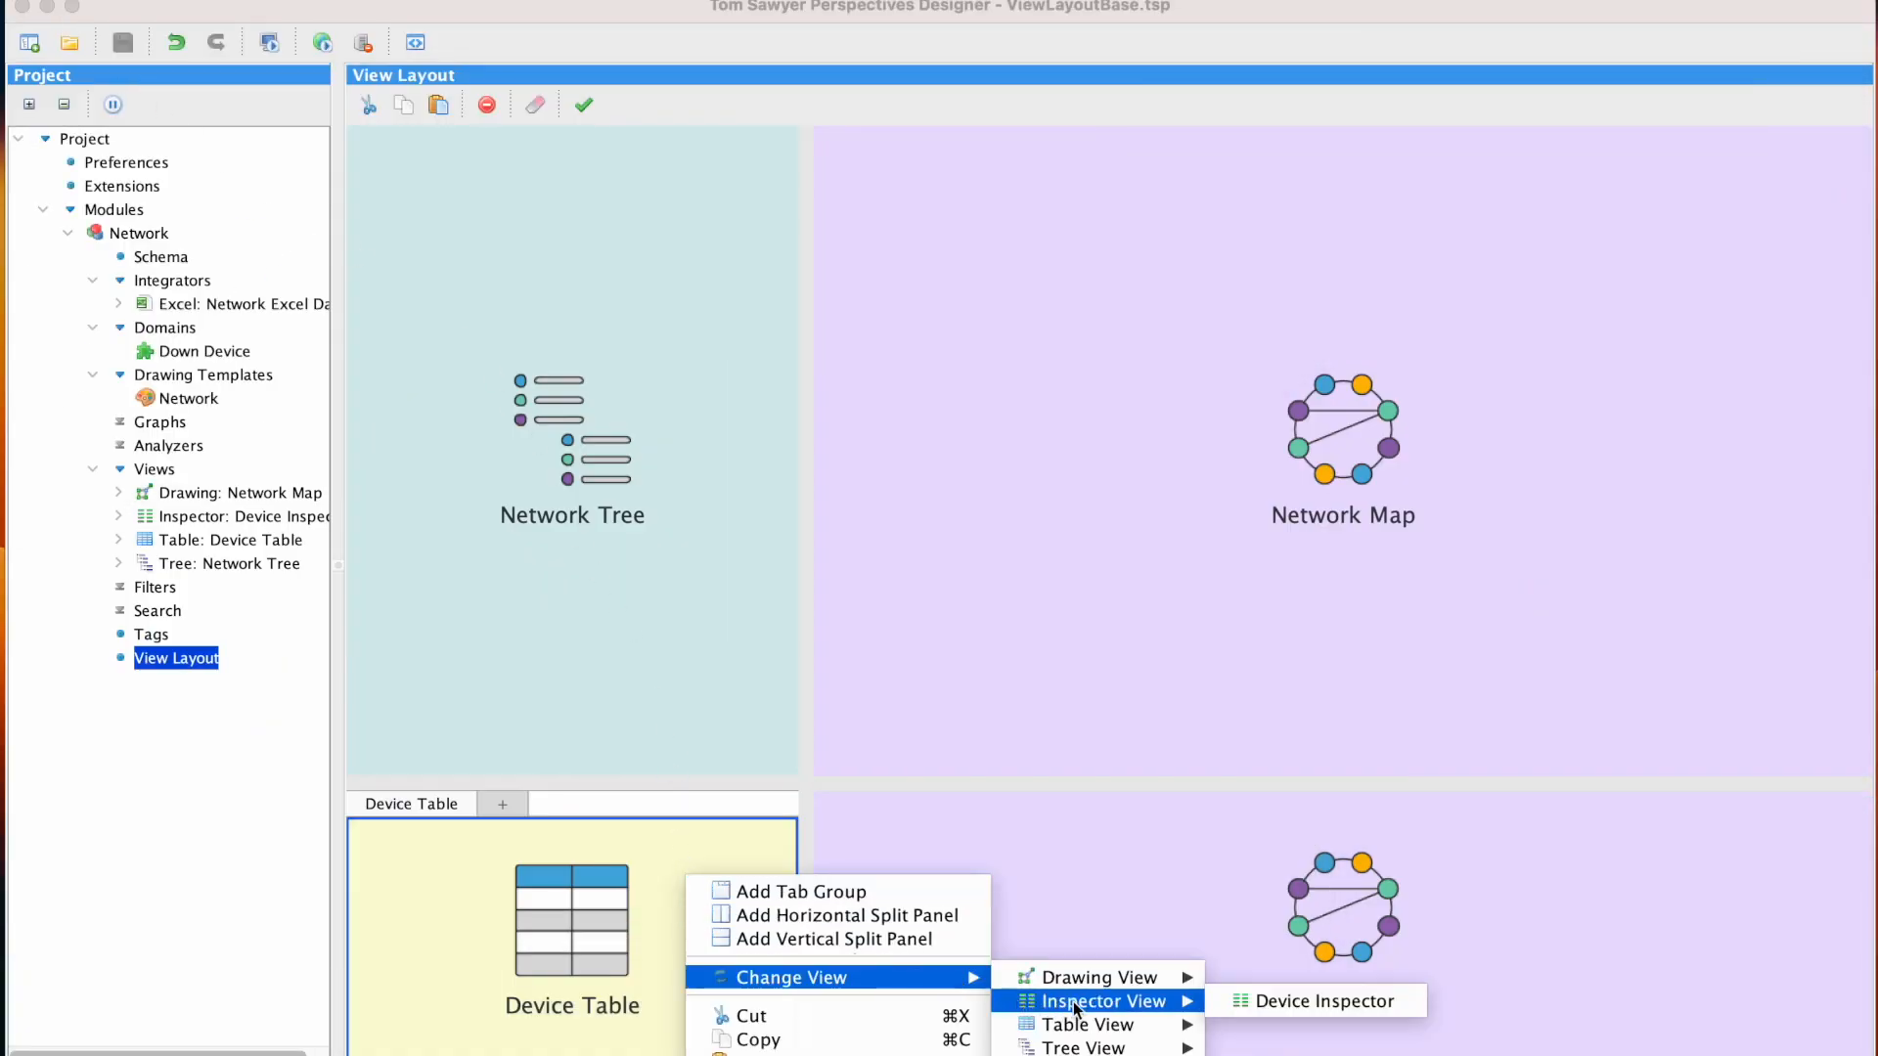
click(1219, 1000)
Change the duplicate Network Map pane's view to the Device Table, and preview the layout in the web browser
right_click(1148, 906)
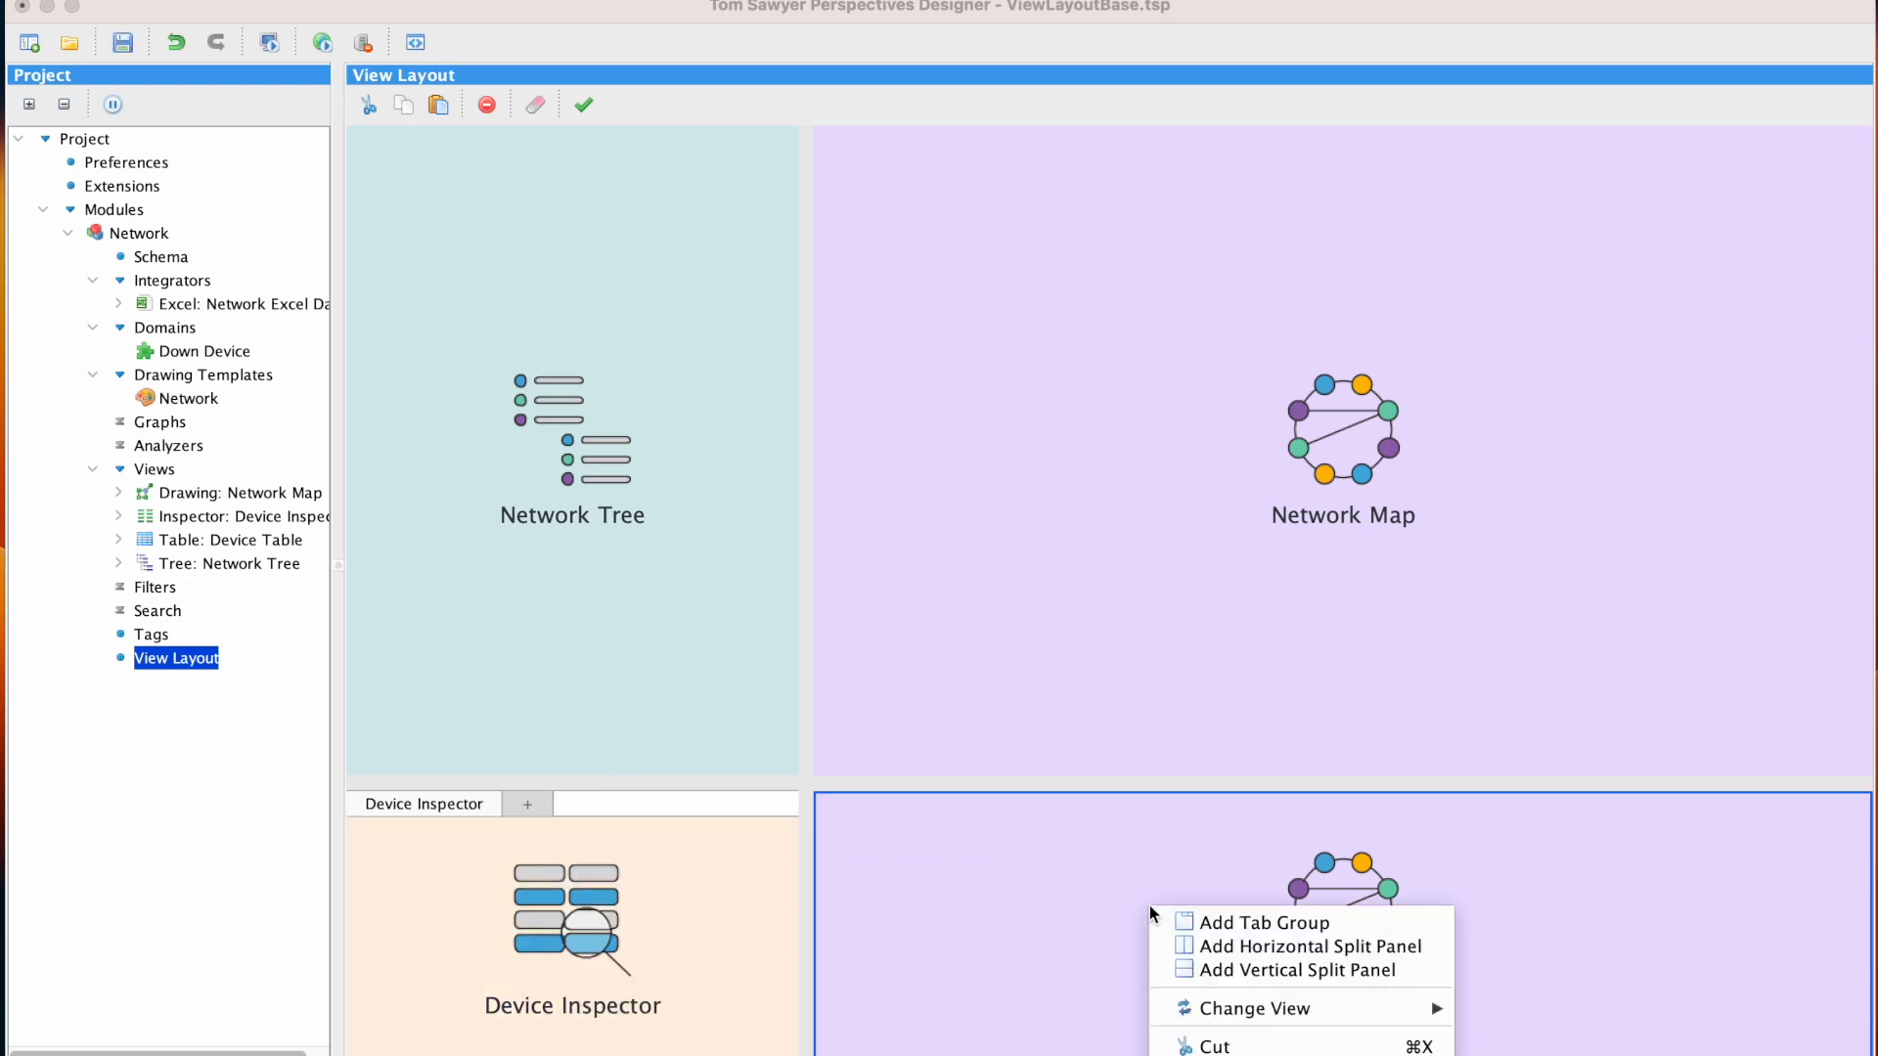
mouse_move(1300, 1007)
mouse_move(1509, 1052)
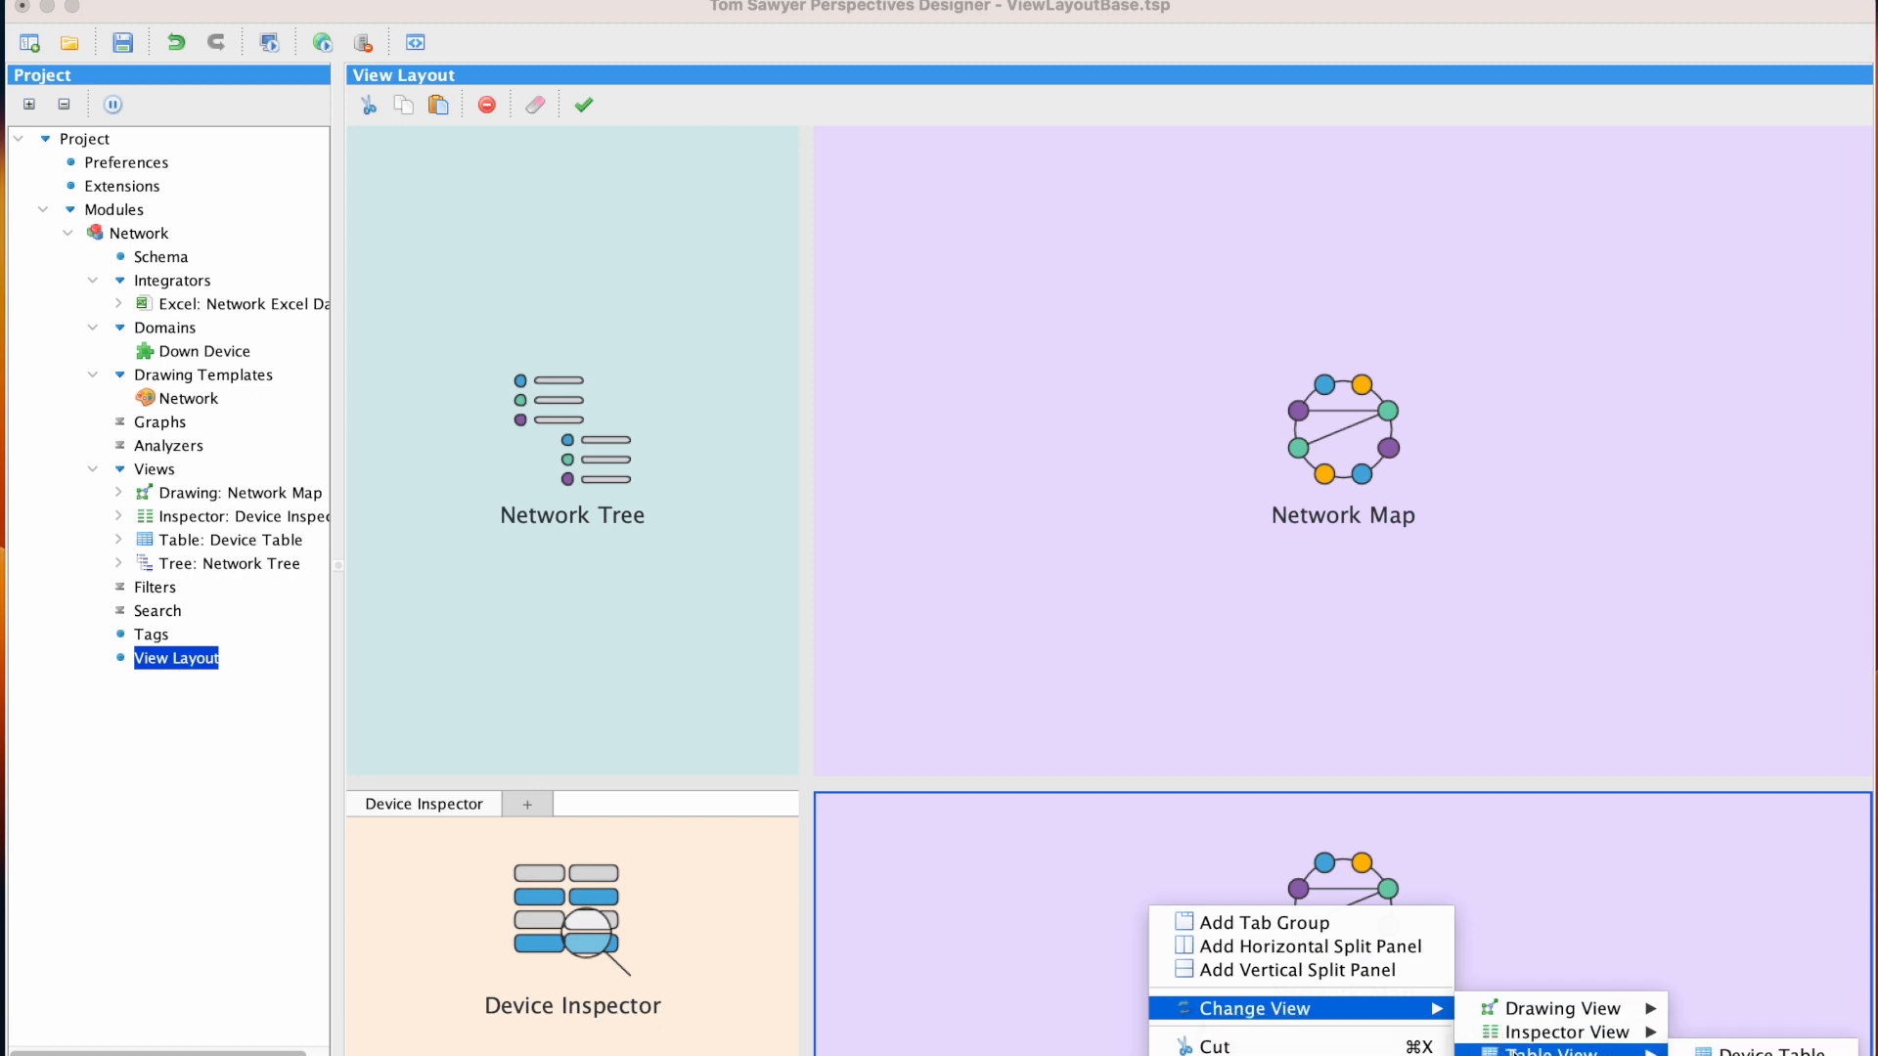
click(1746, 1051)
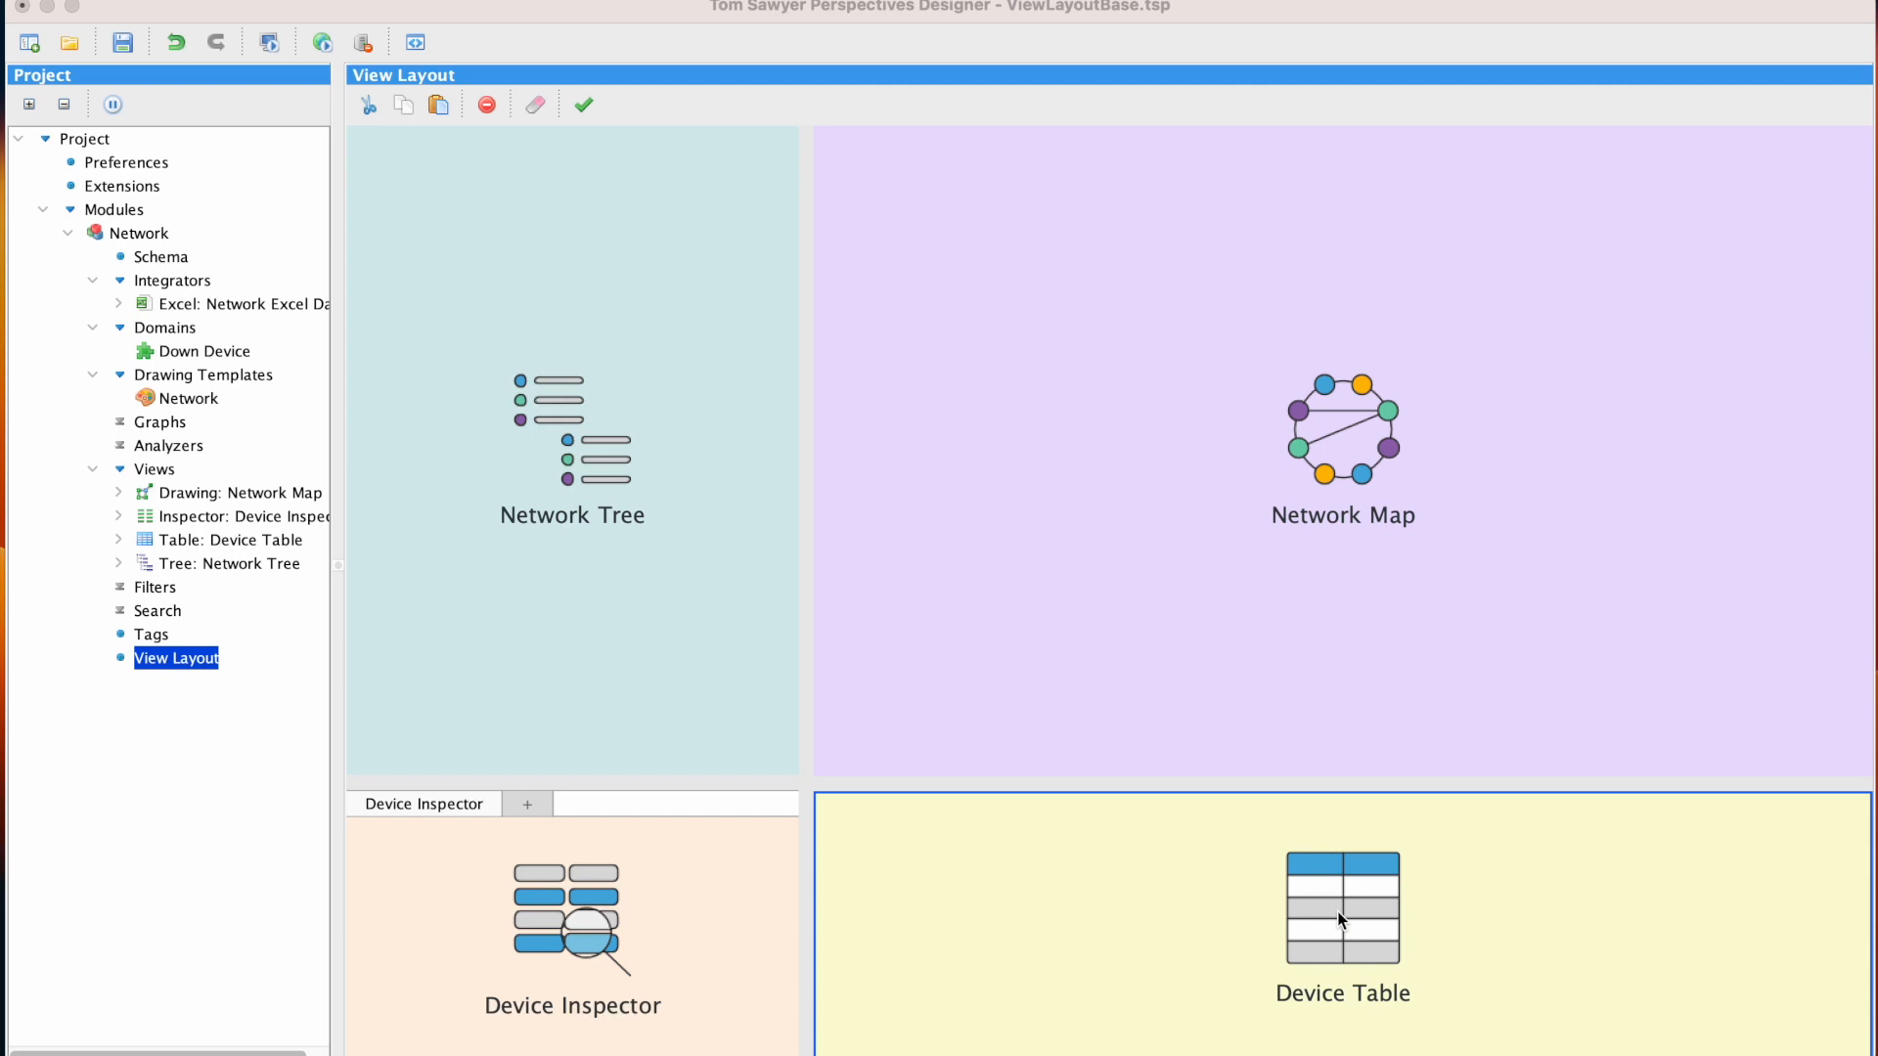
click(322, 42)
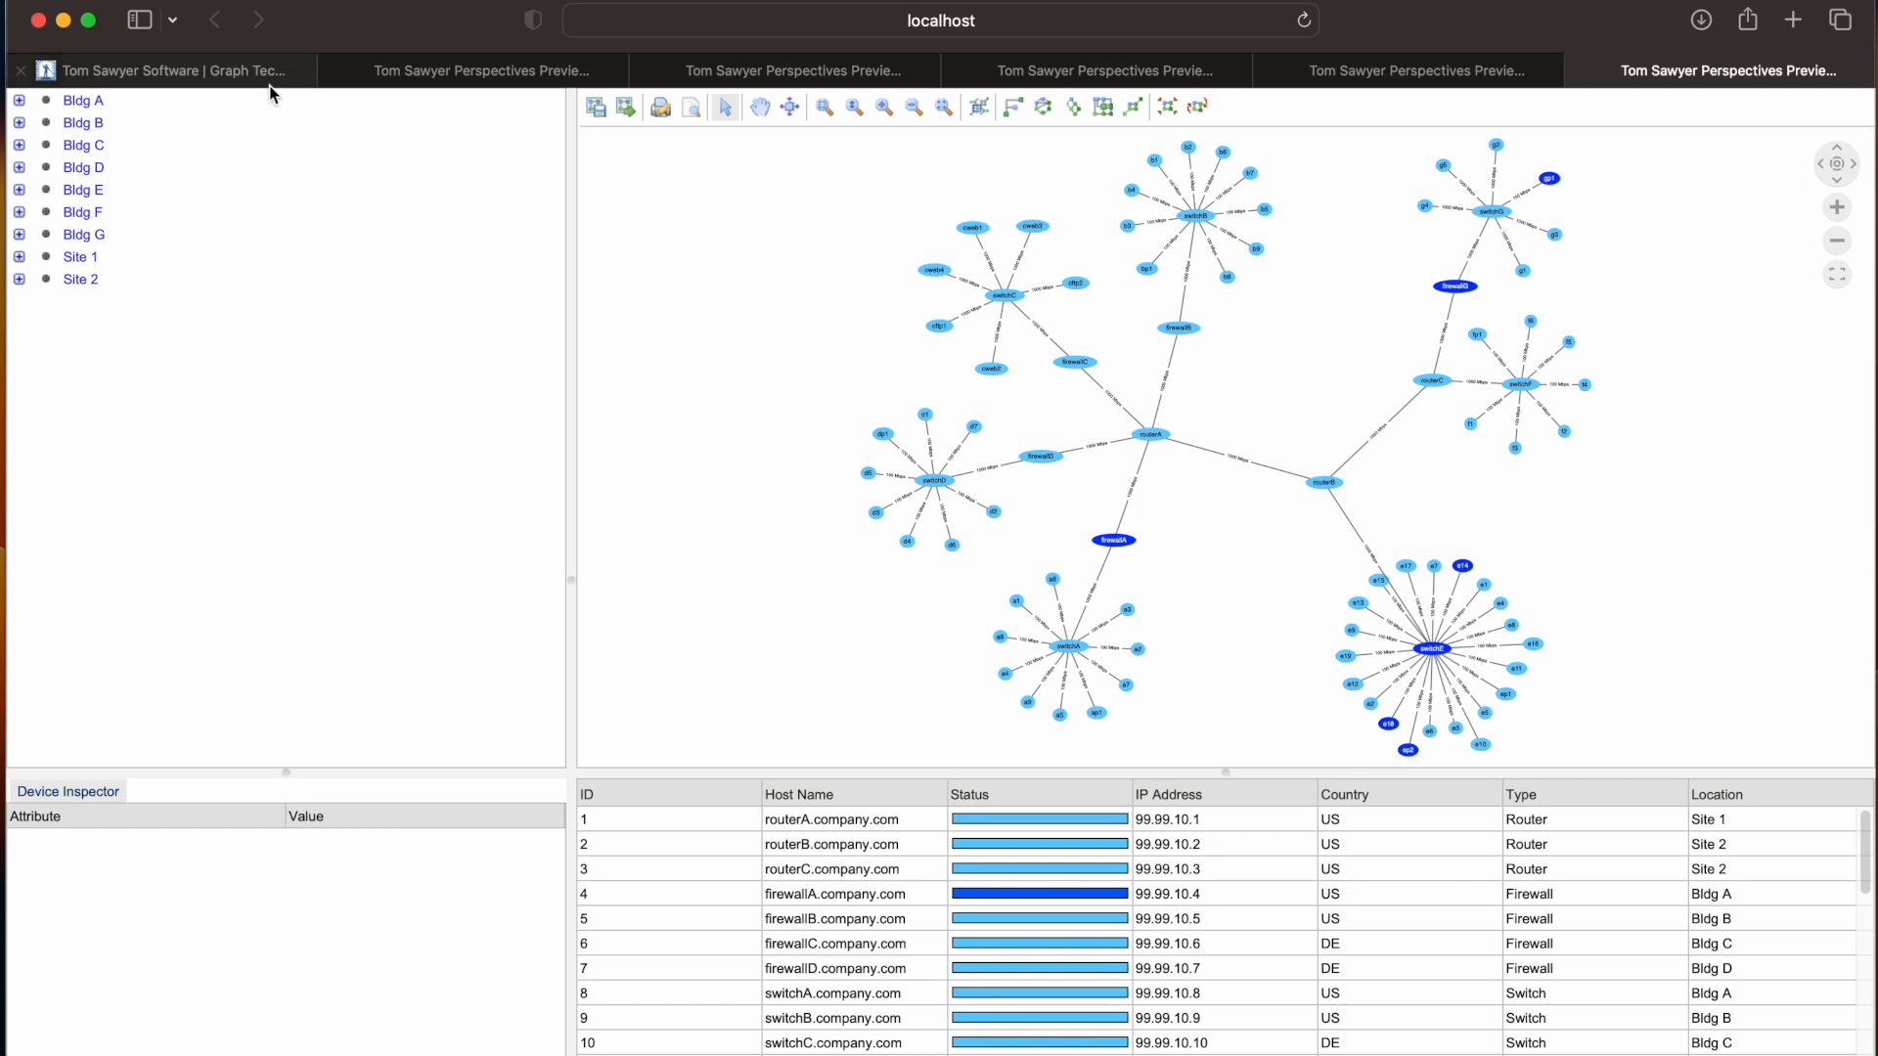
Expand Bldg A and Bldg B in the network tree, and select the cweb4 device on the map to examine its details
click(19, 101)
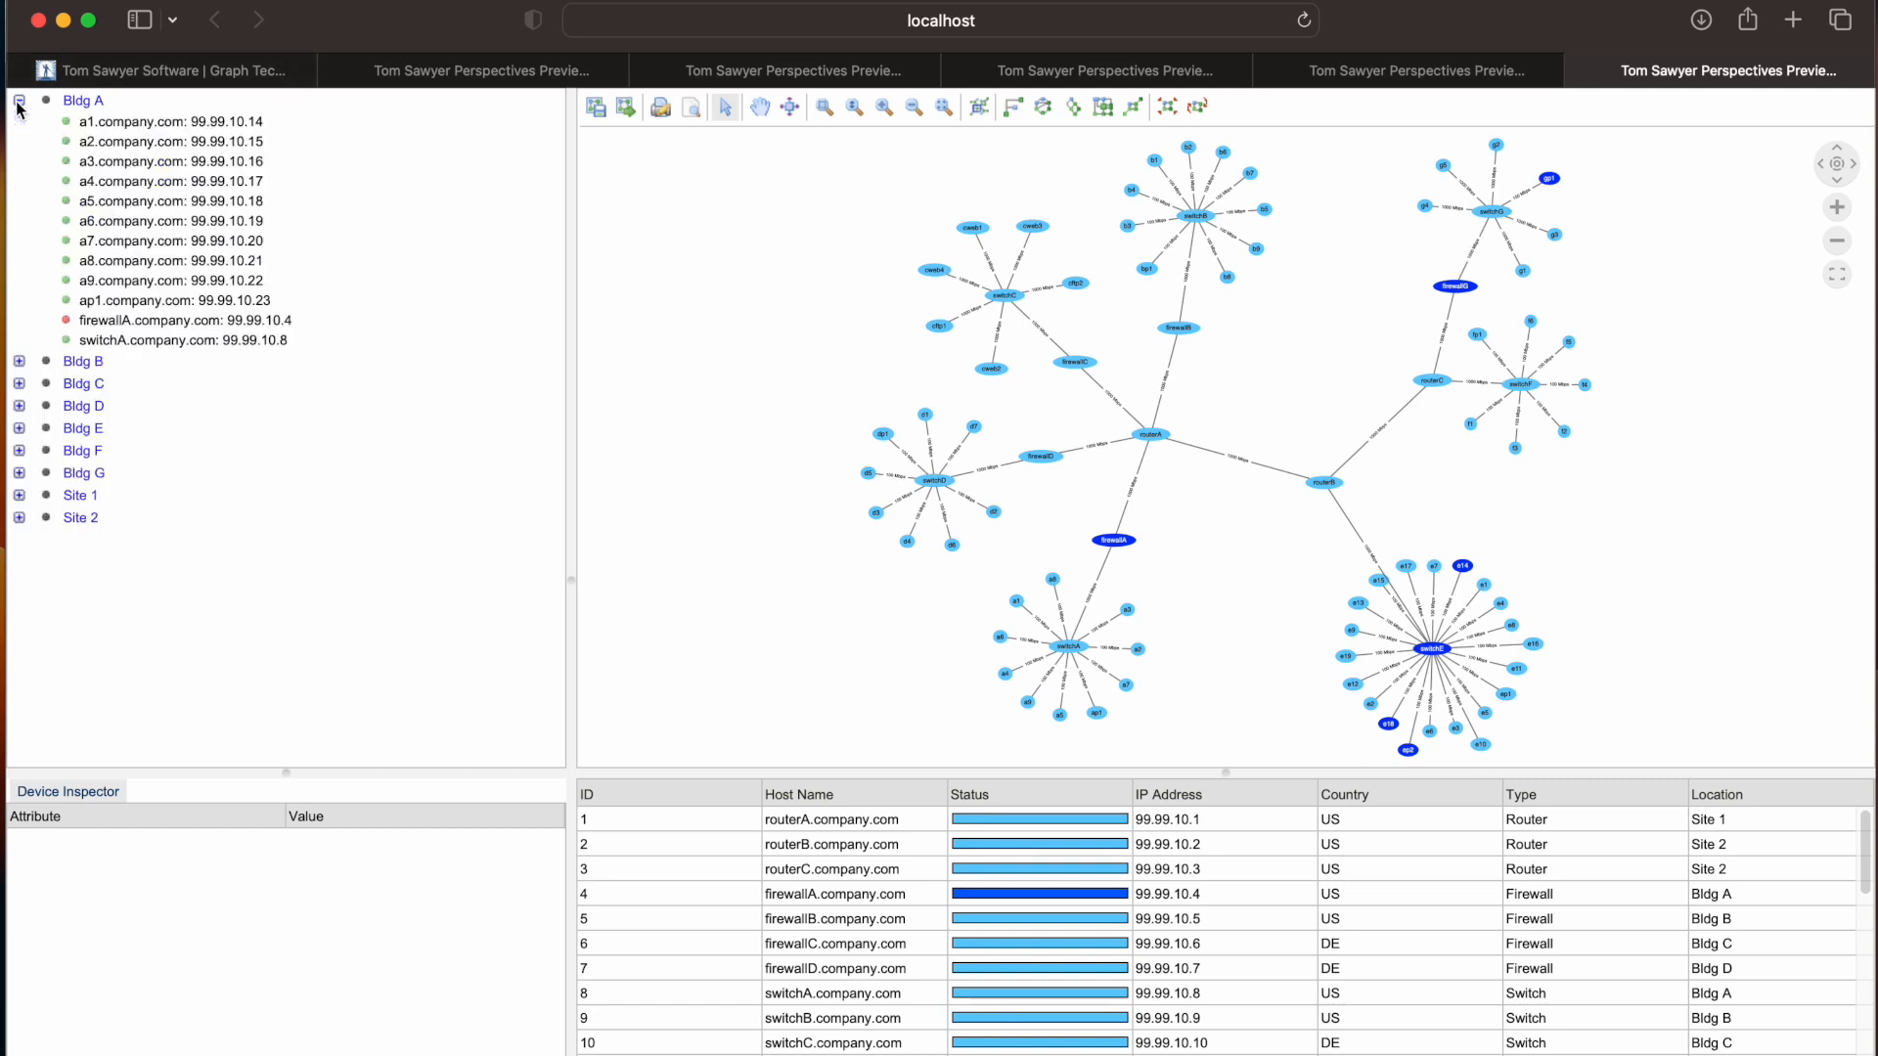
click(19, 361)
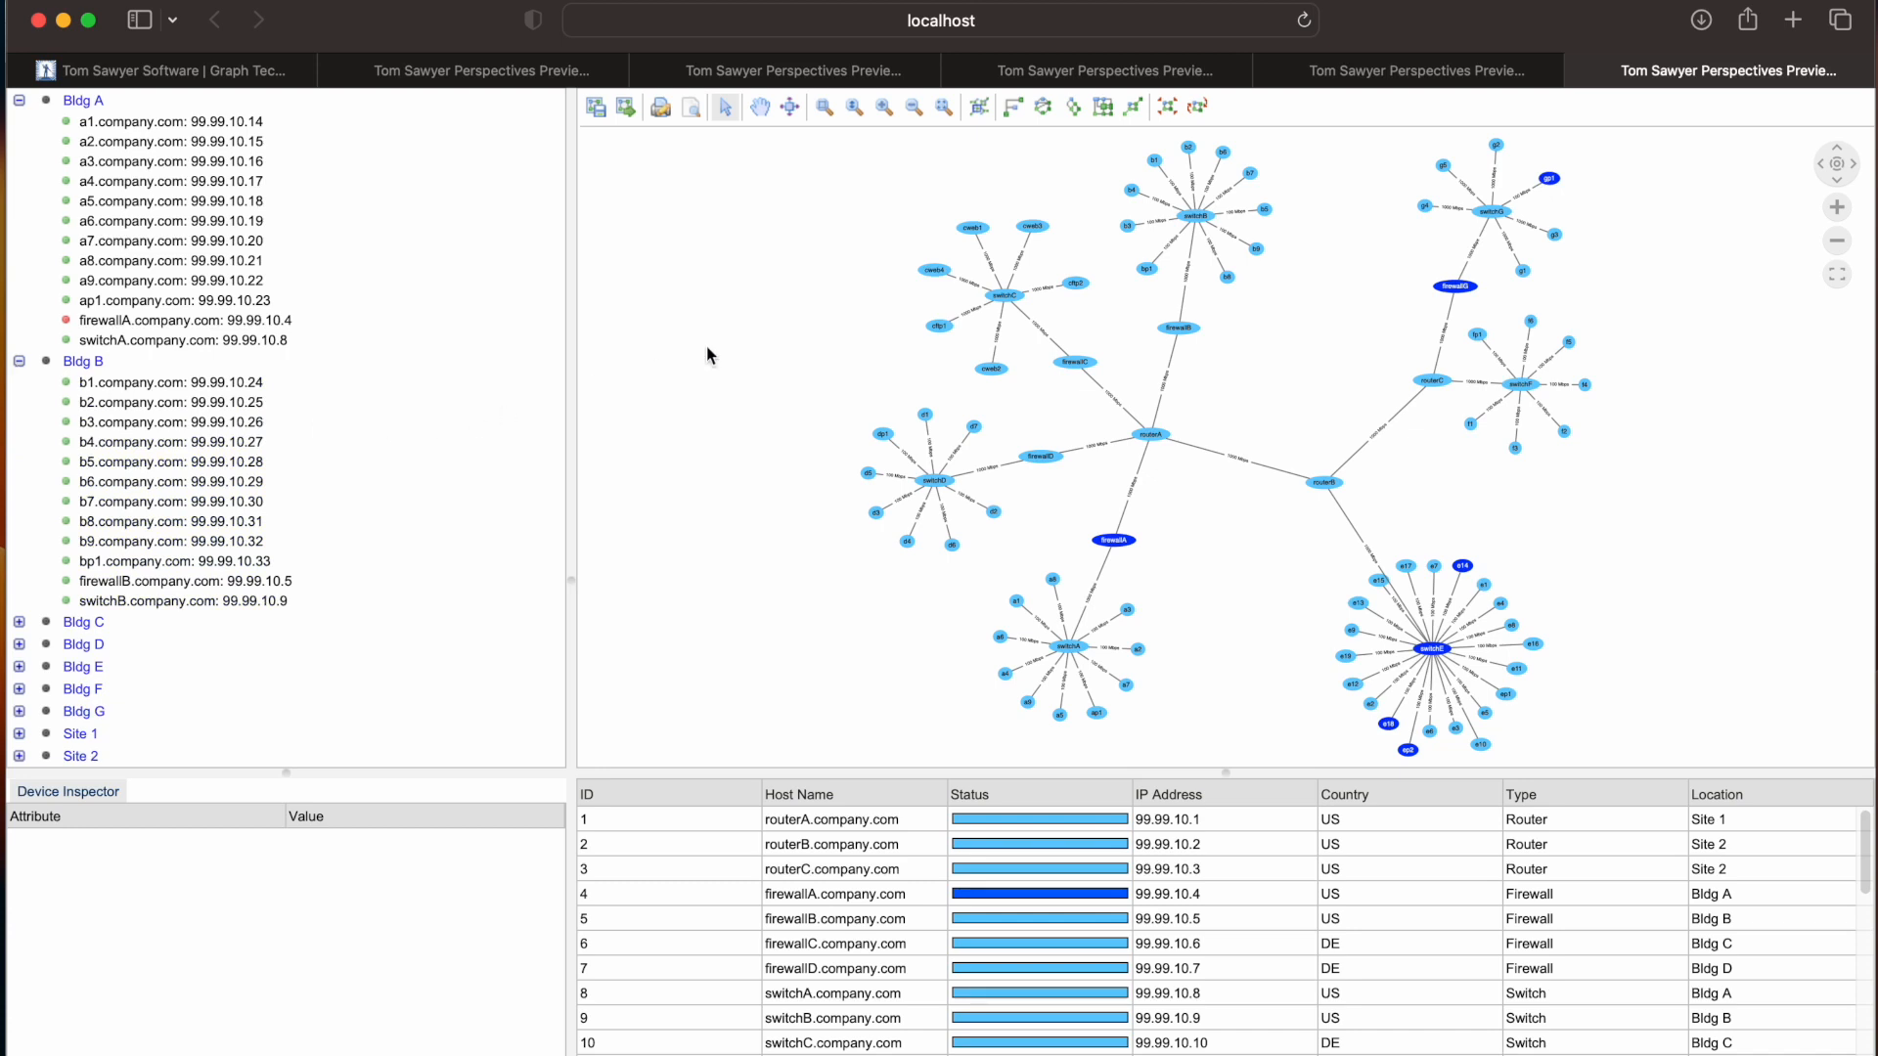
click(935, 274)
click(936, 275)
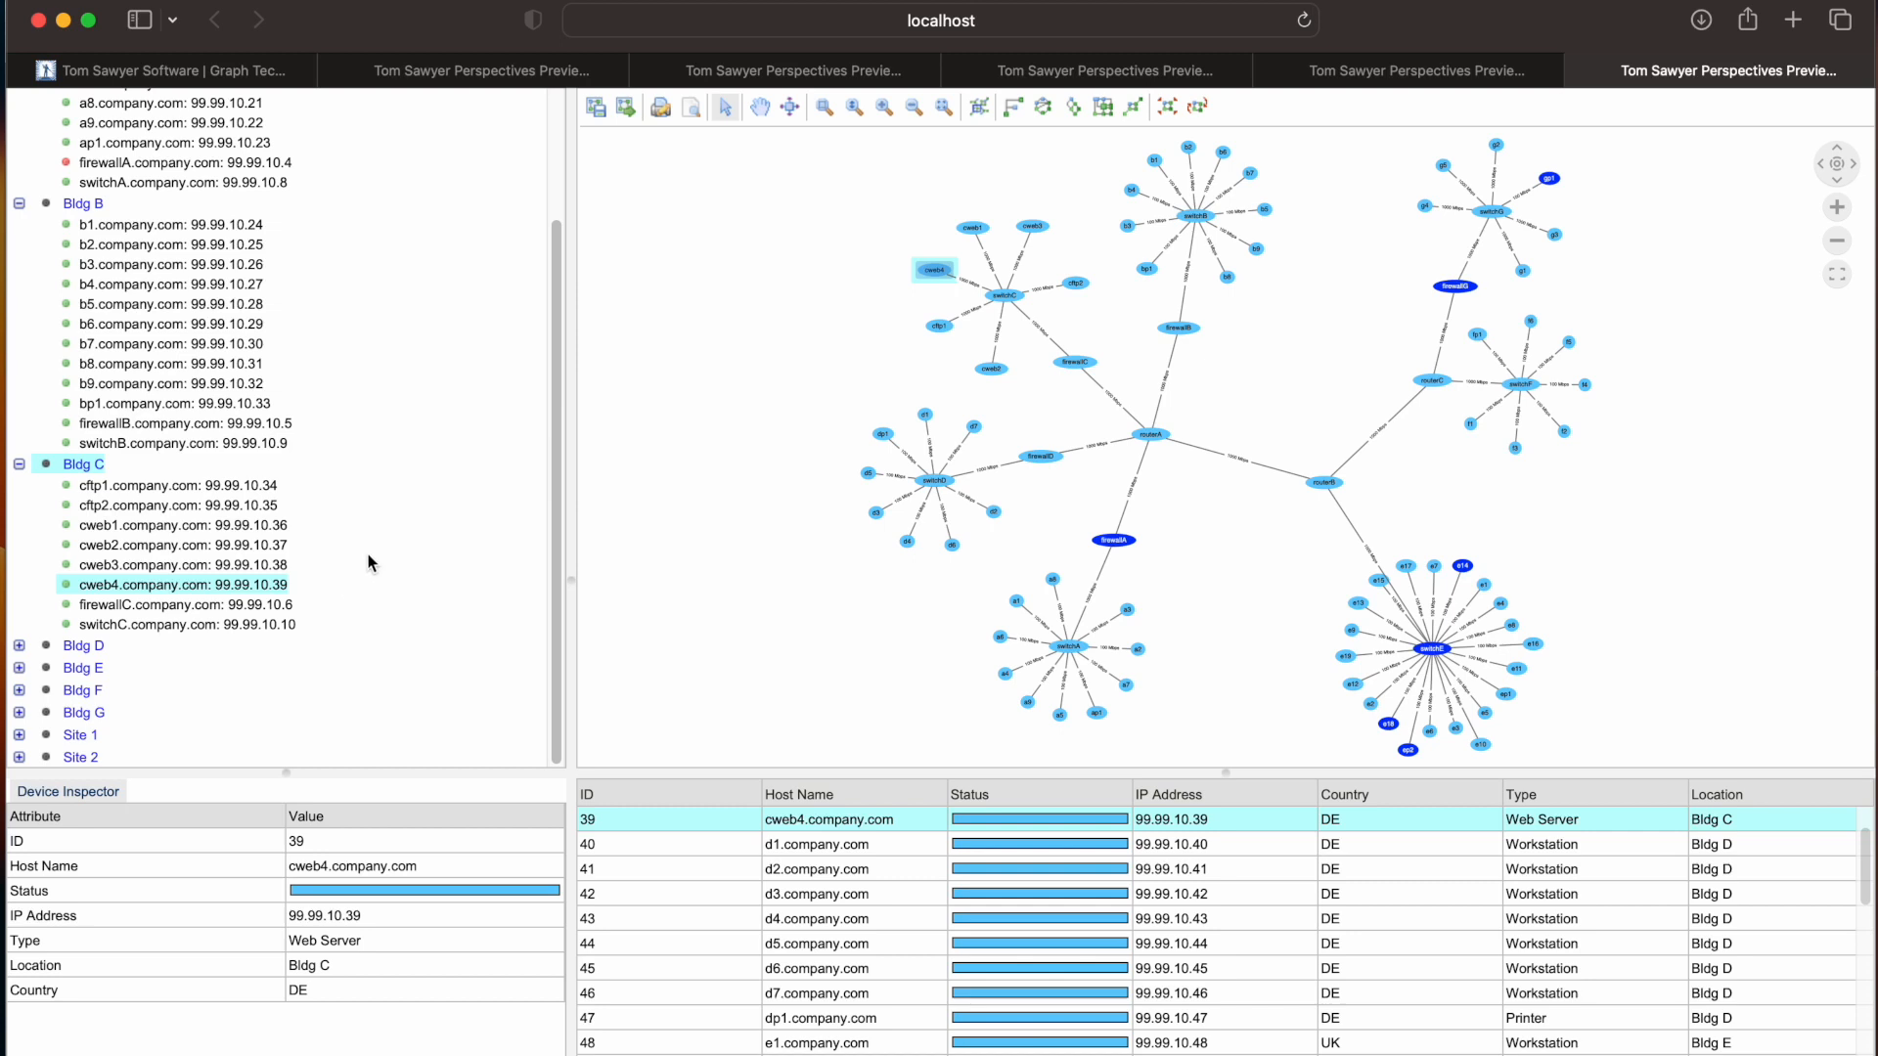
Try all five layout styles on the Network Map in toolbar order, including circular, hierarchical and orthogonal, ending with symmetric
click(1016, 118)
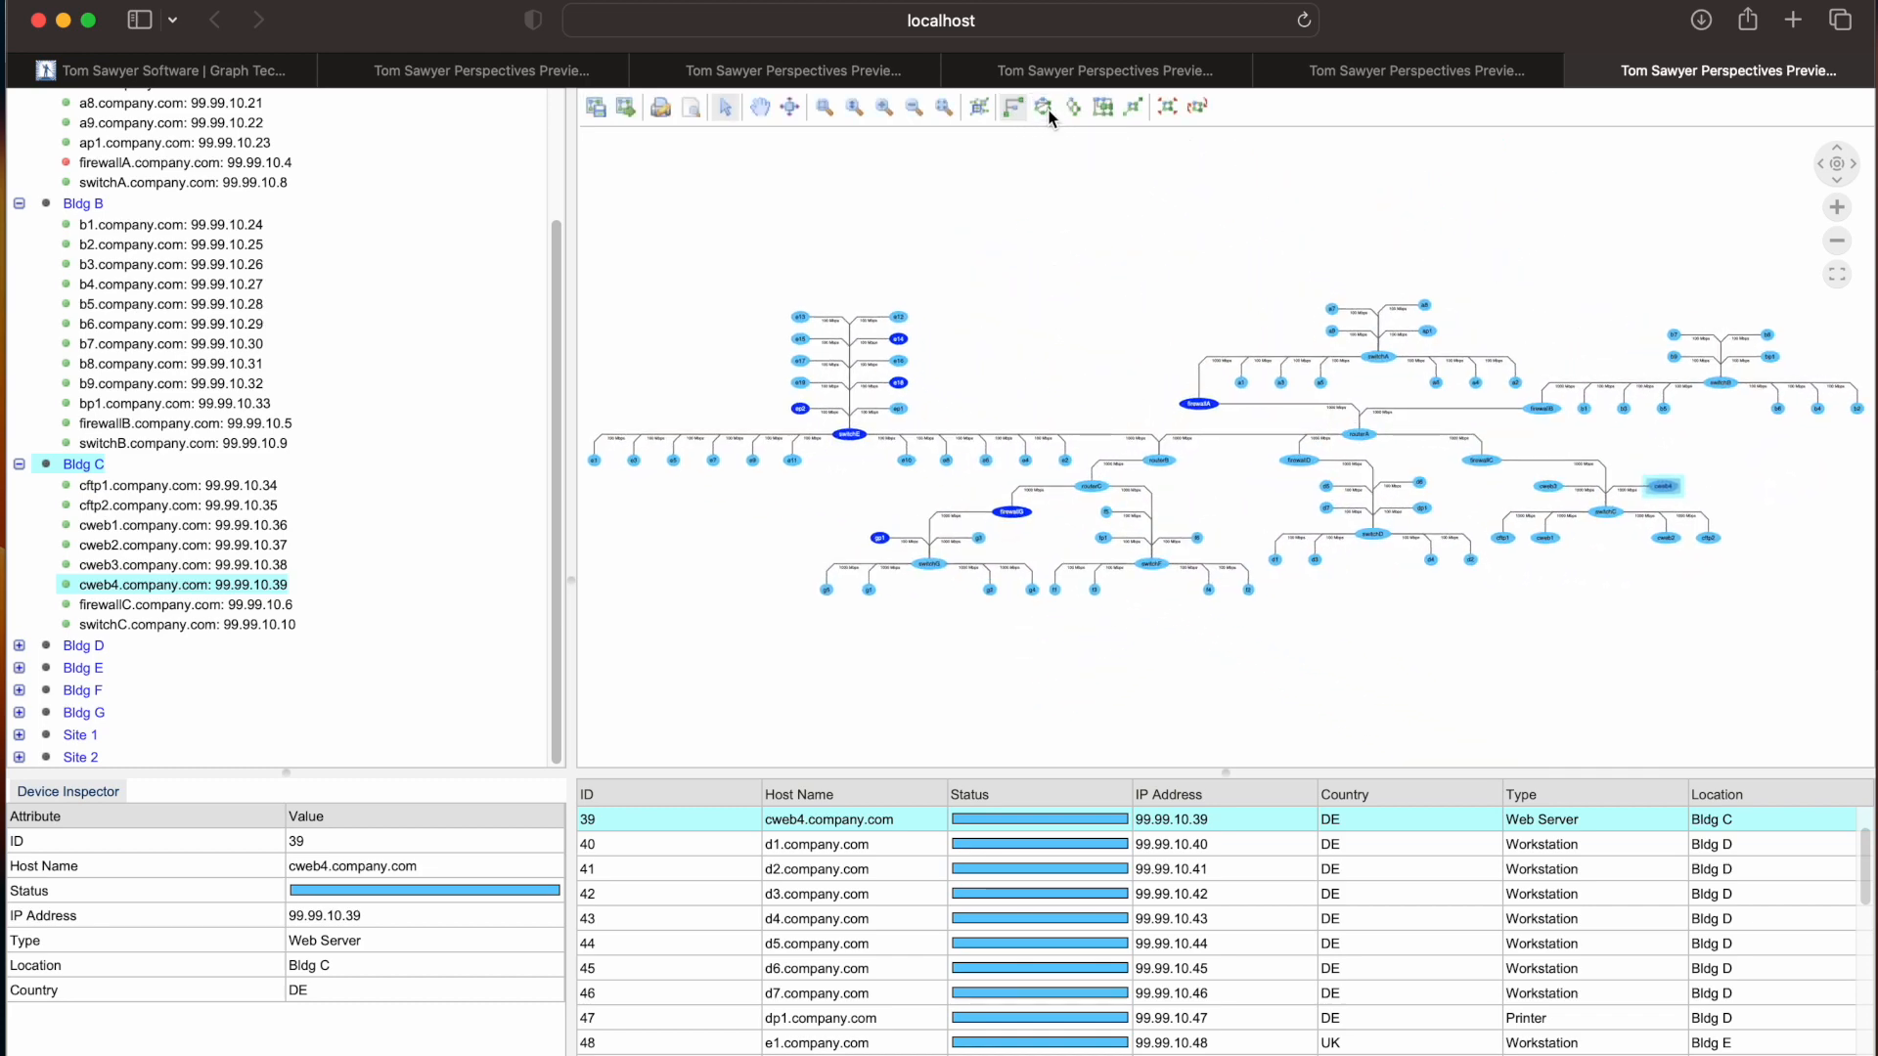
click(1047, 111)
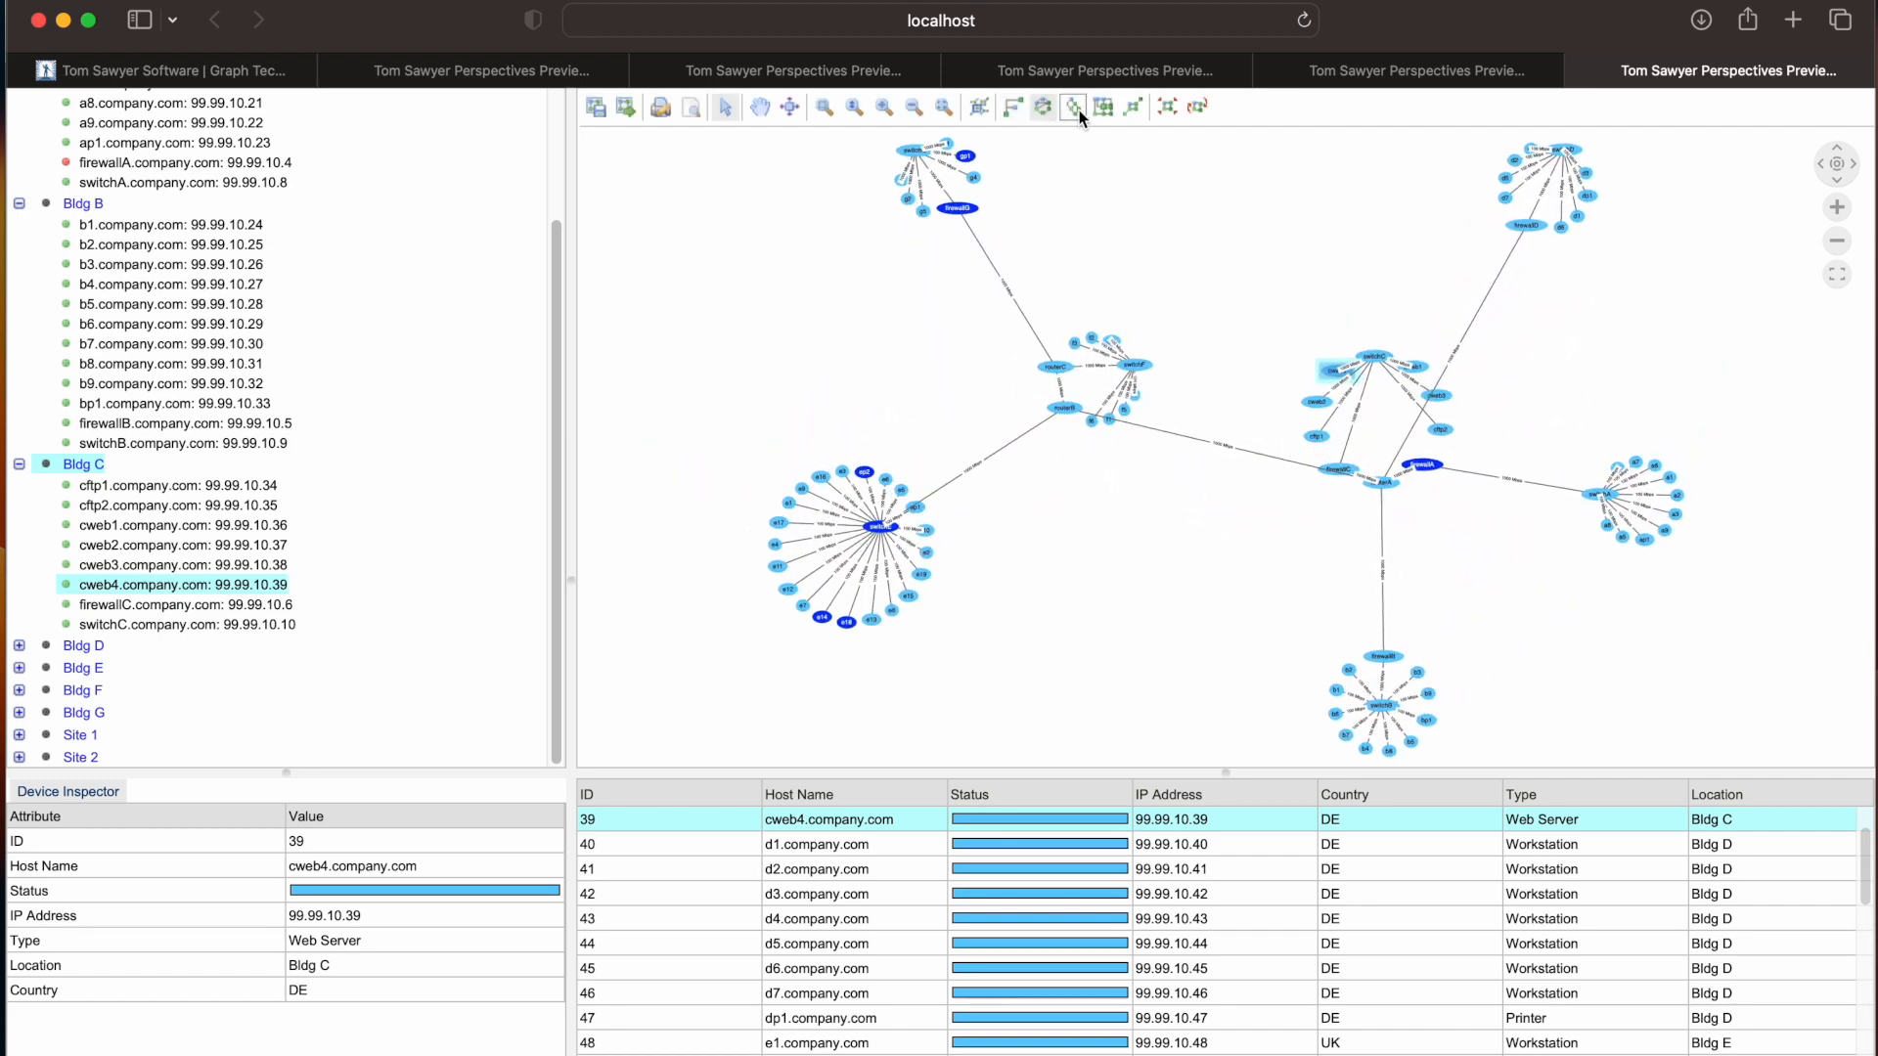
click(1079, 112)
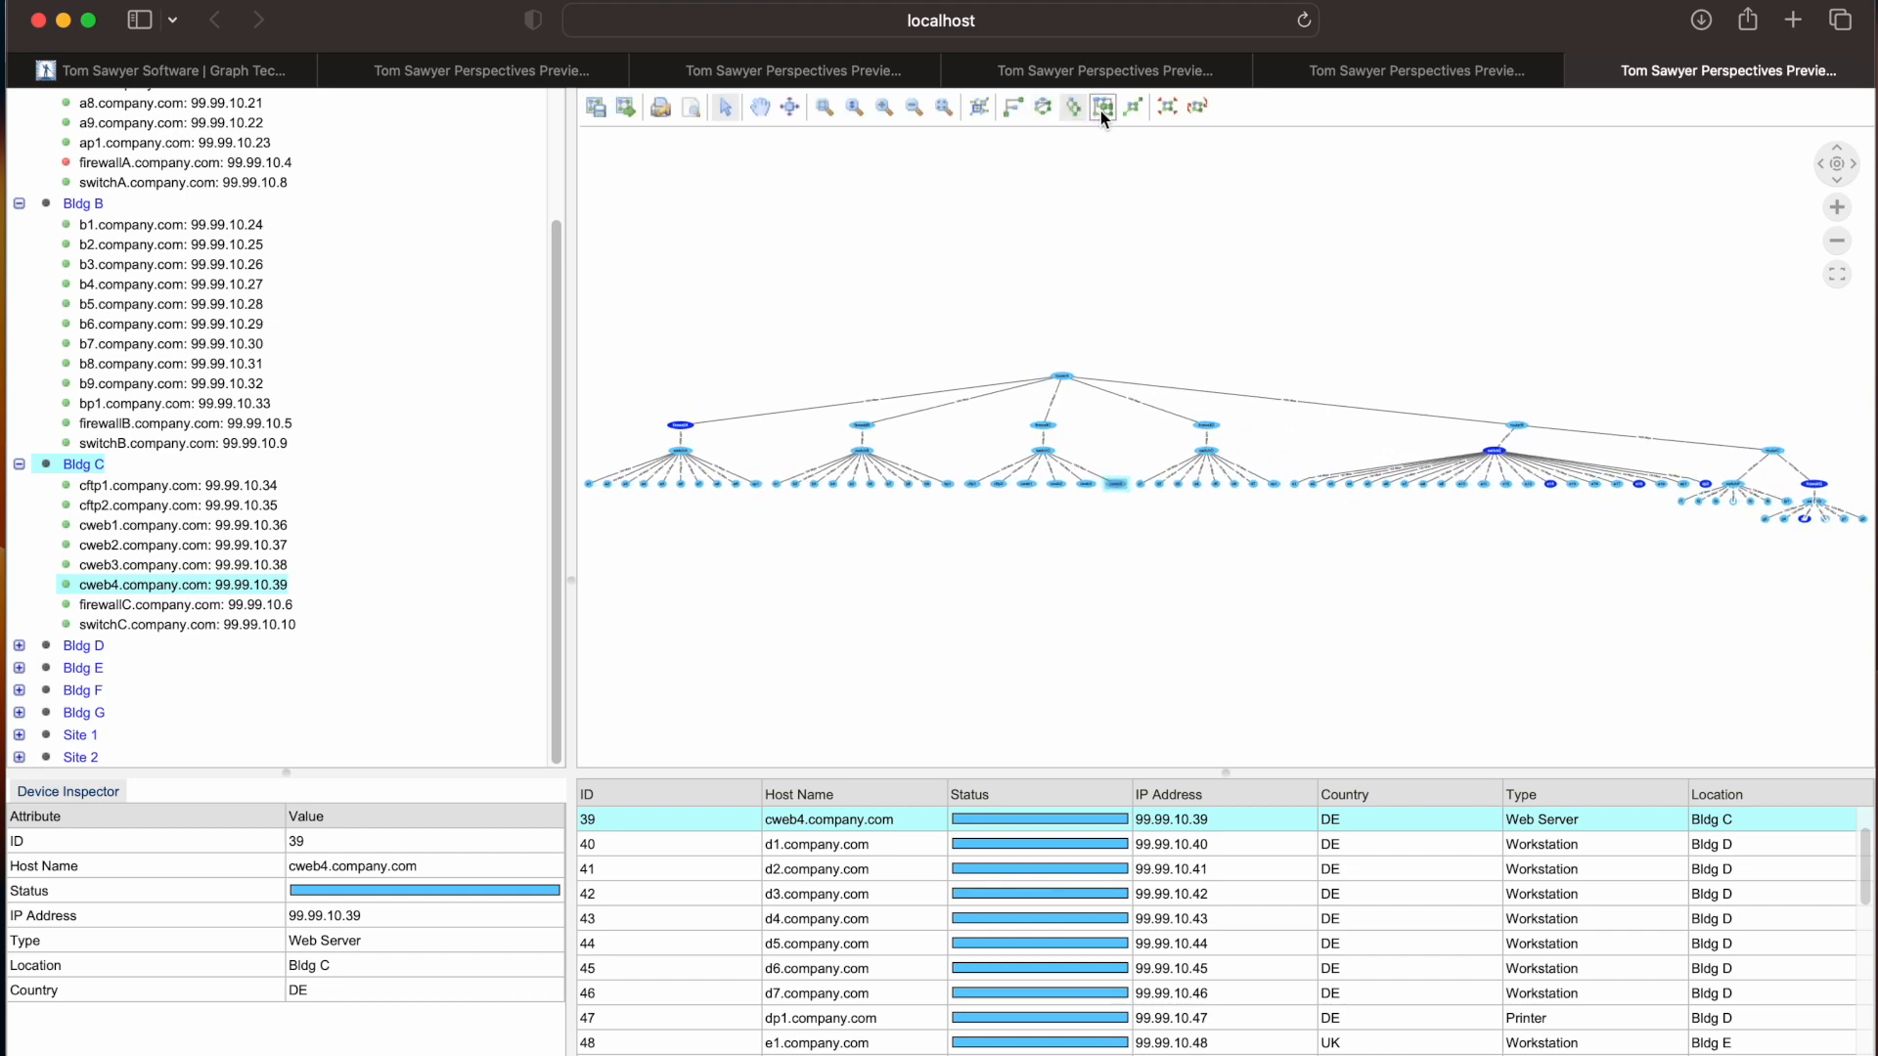
click(1100, 109)
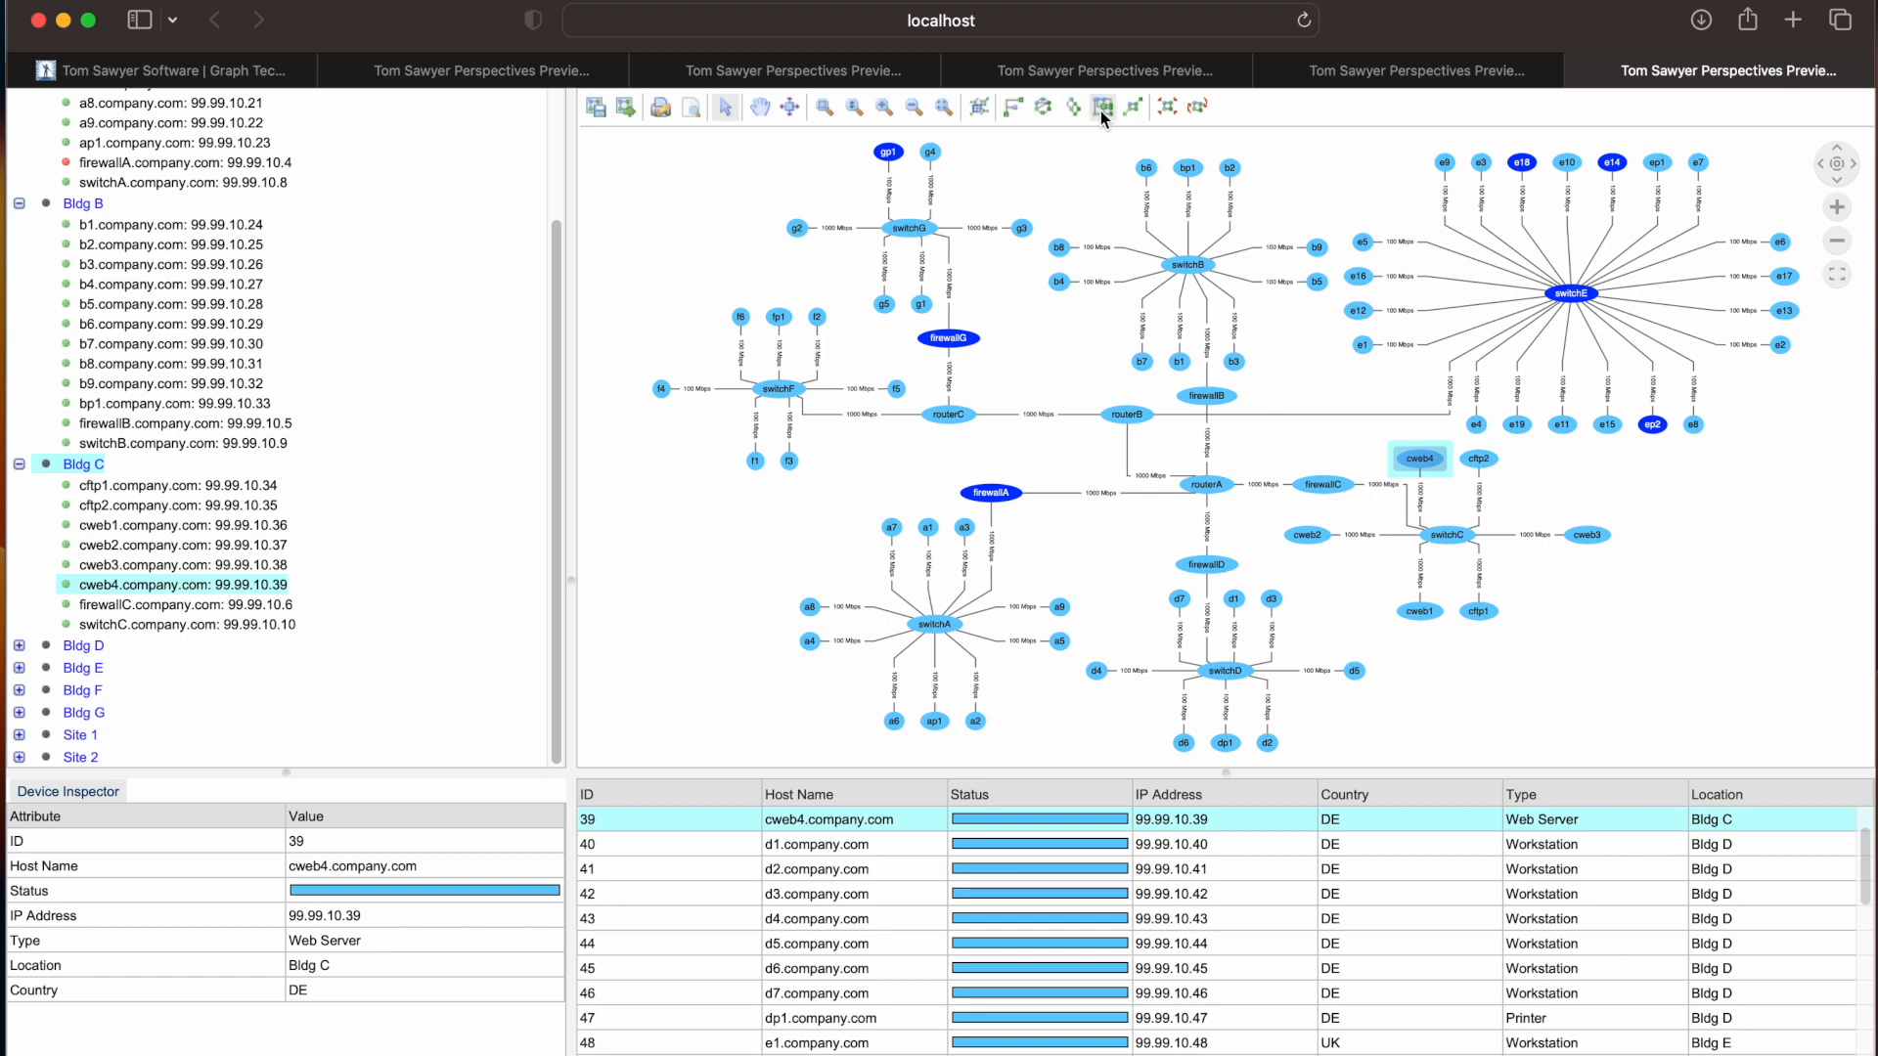
click(1134, 108)
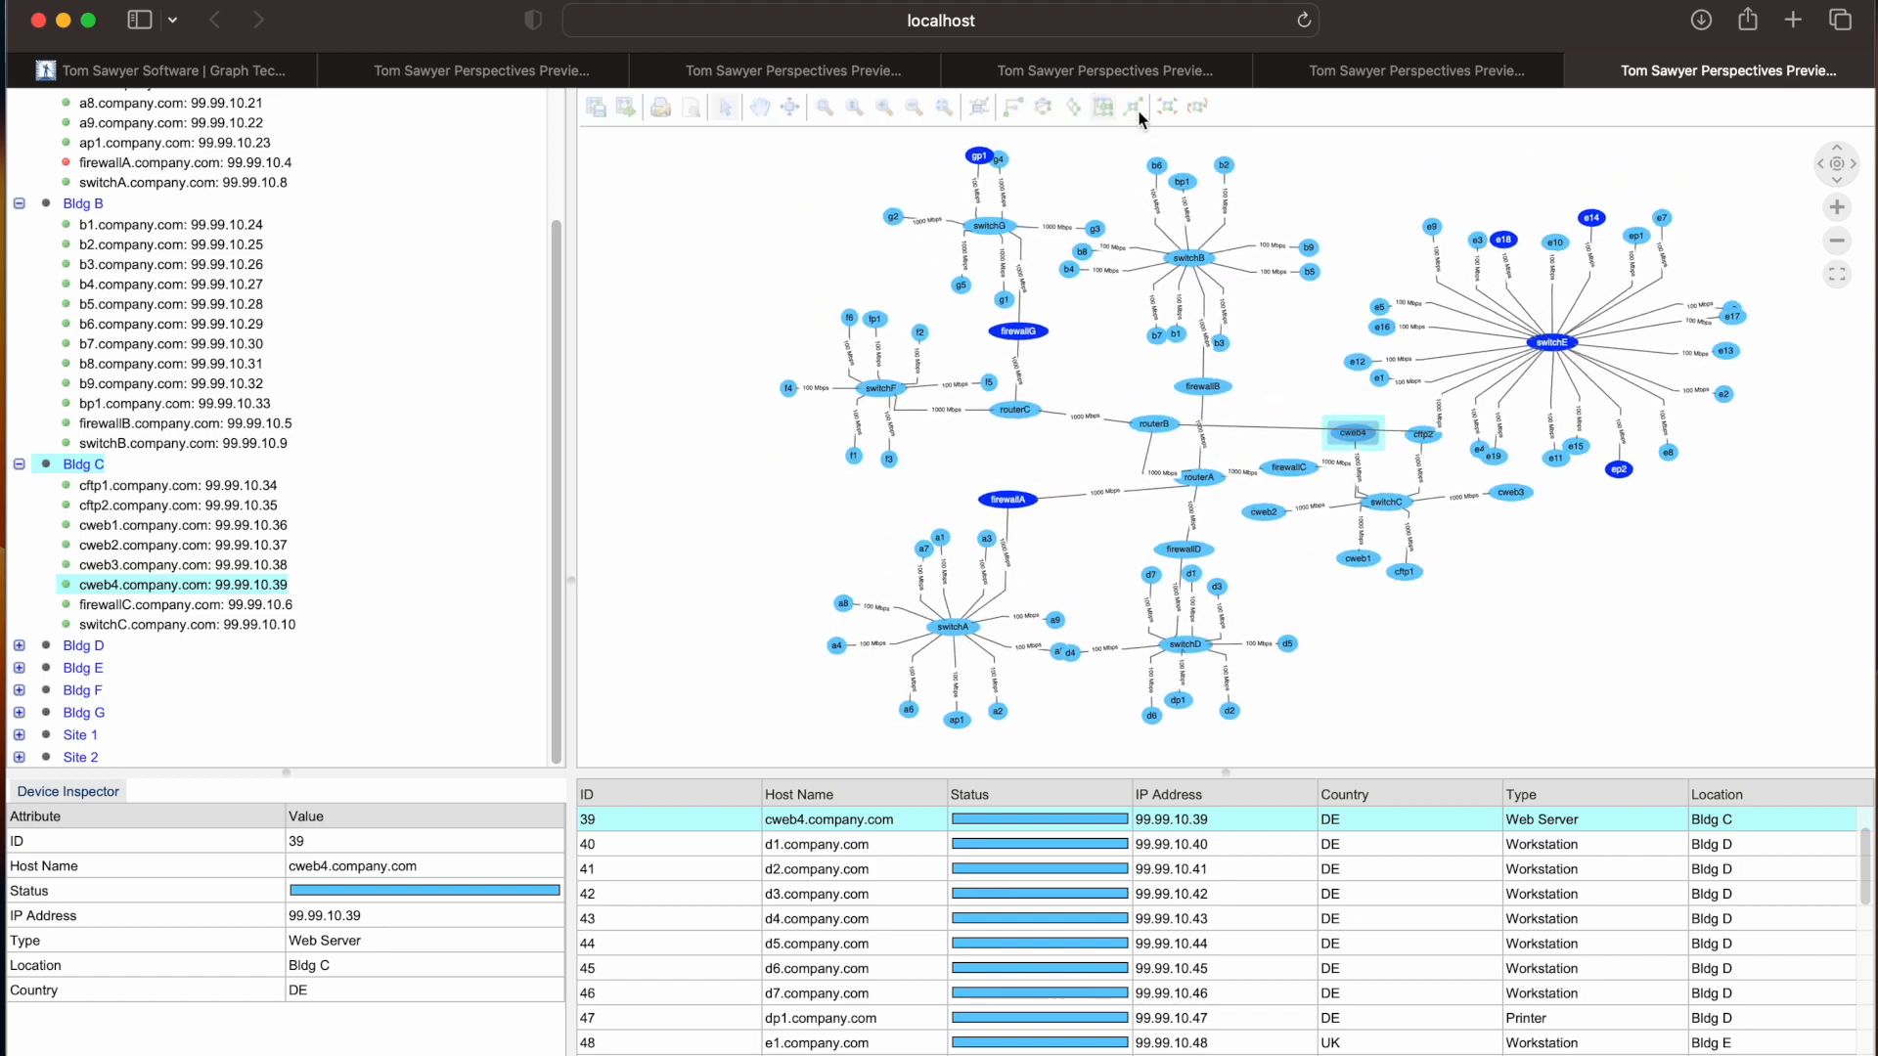